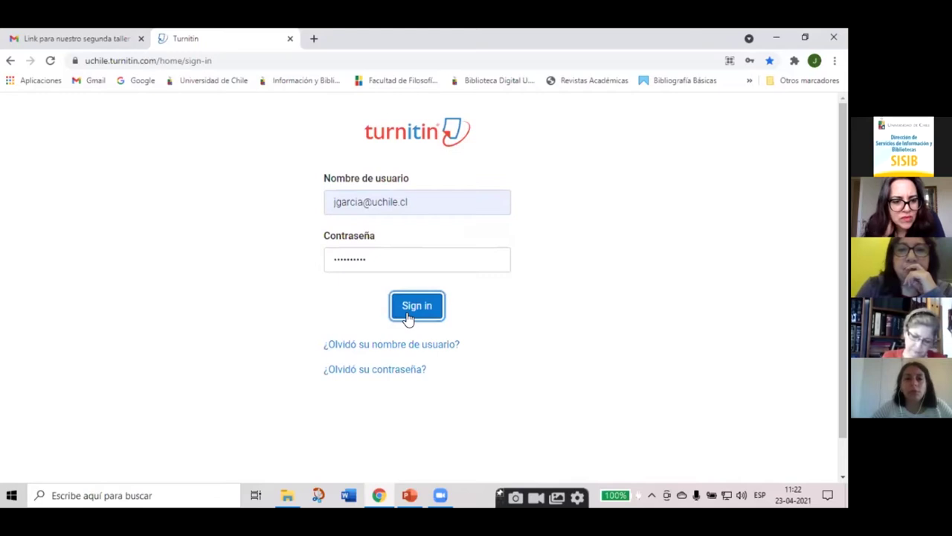
Sign in and launch Turnitin Originality from its card on the welcome home page
click(411, 302)
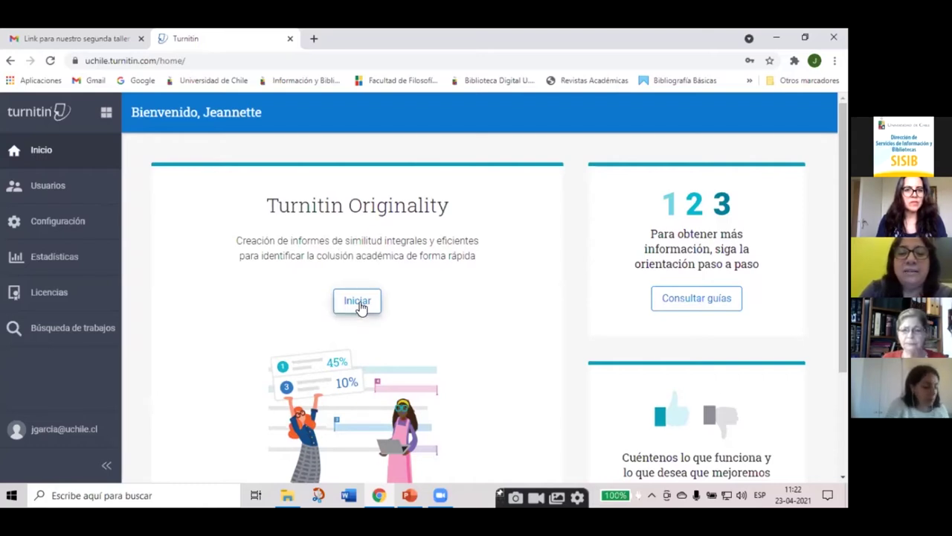
click(358, 305)
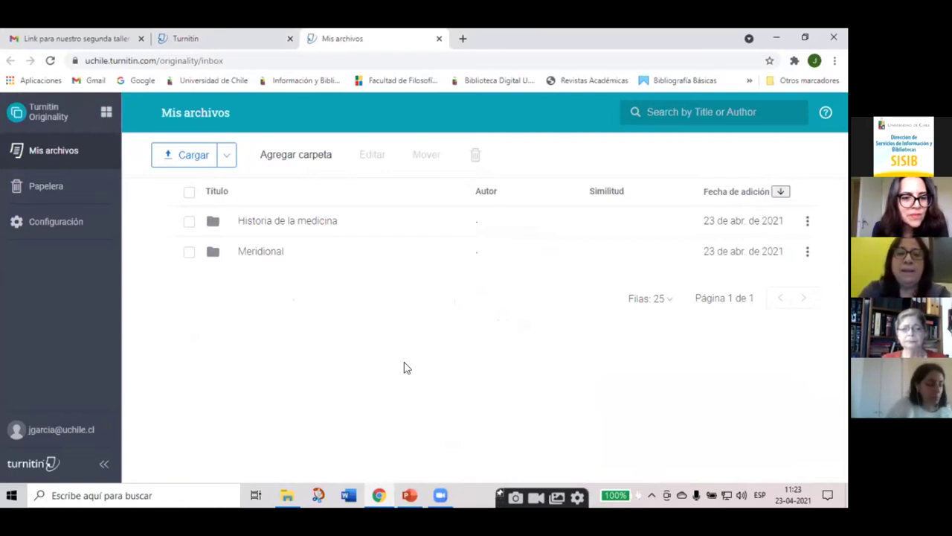
Browse the Historia de la medicina and Meridional folders, returning to Mis archivos after each
click(252, 227)
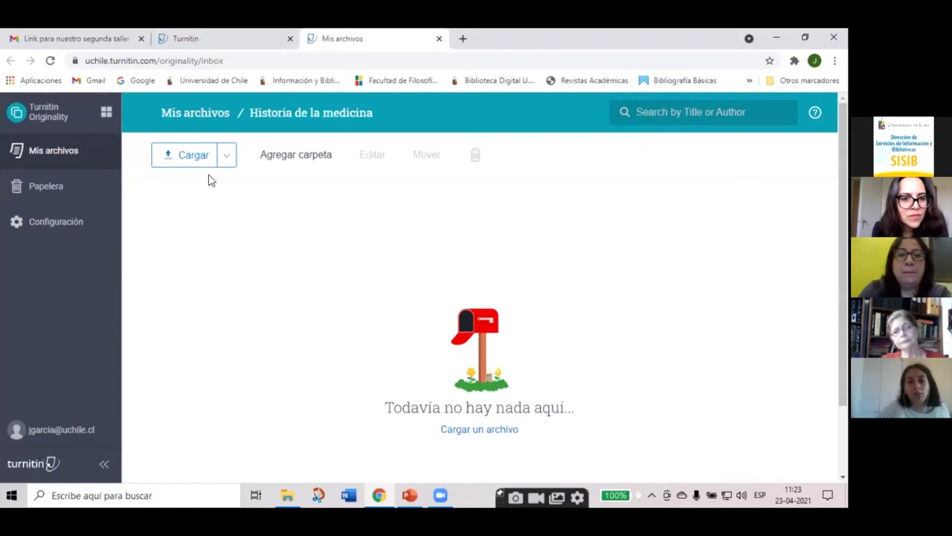
click(198, 114)
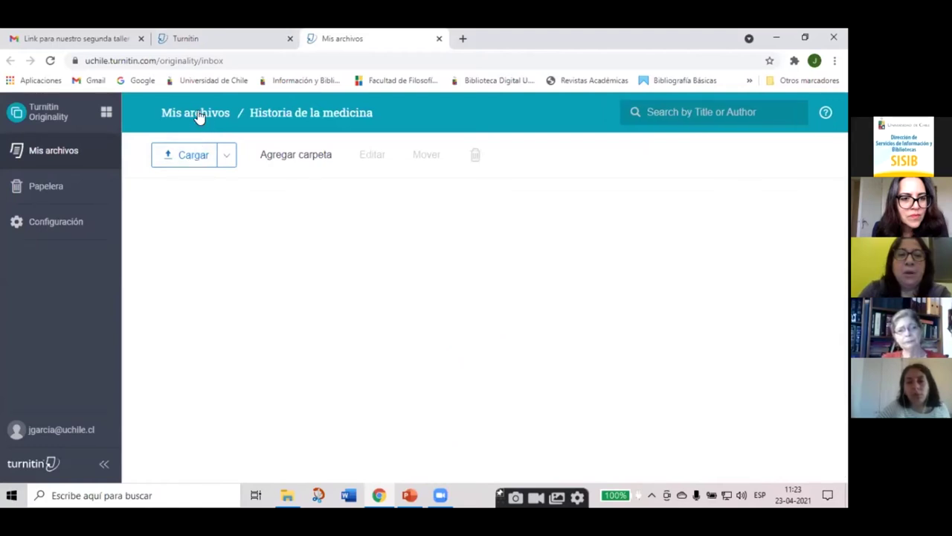
click(246, 256)
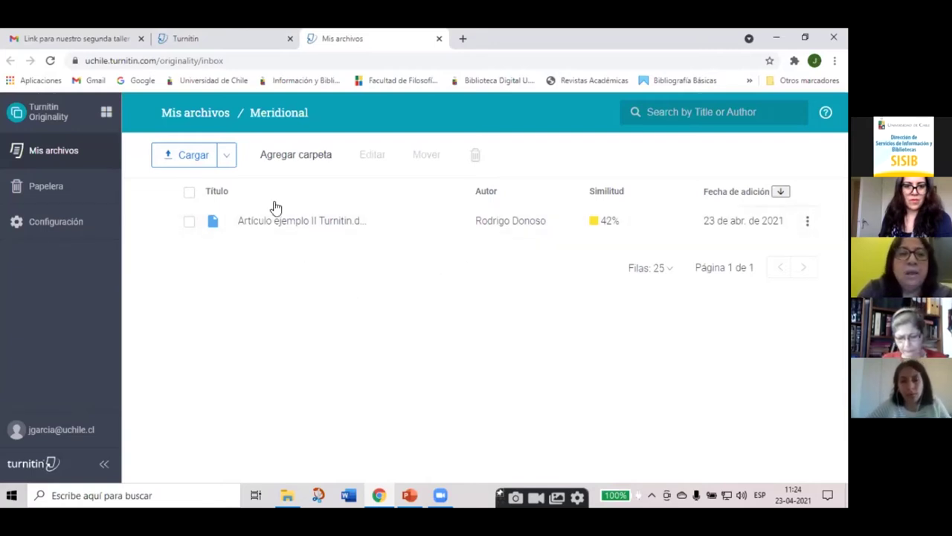
click(206, 116)
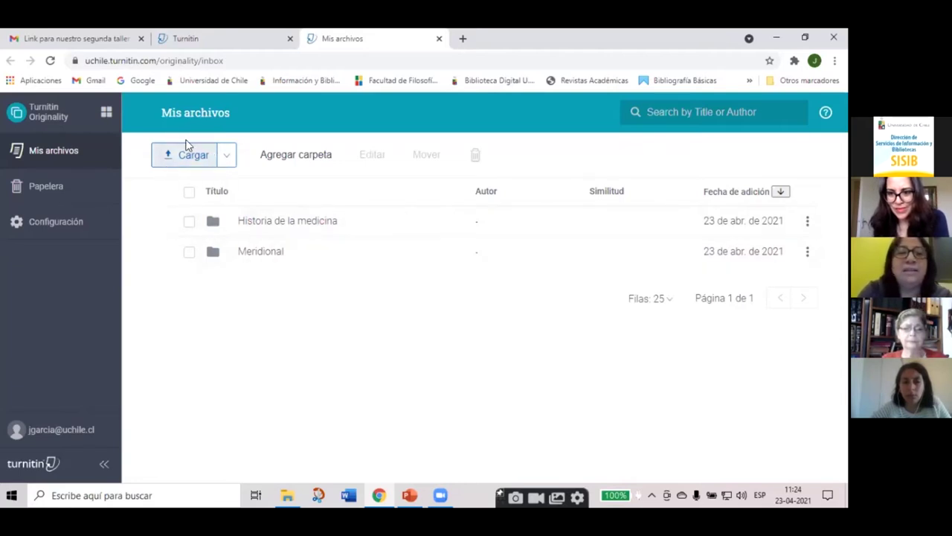
Add Artículo ejemplo I Turnitin.docx for upload by dragging it from File Explorer into the drop zone
click(179, 156)
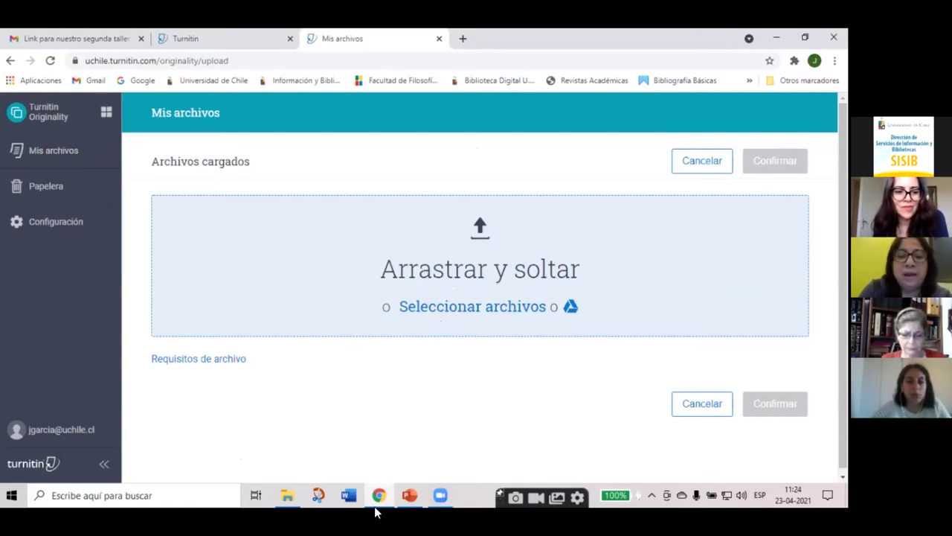
click(285, 494)
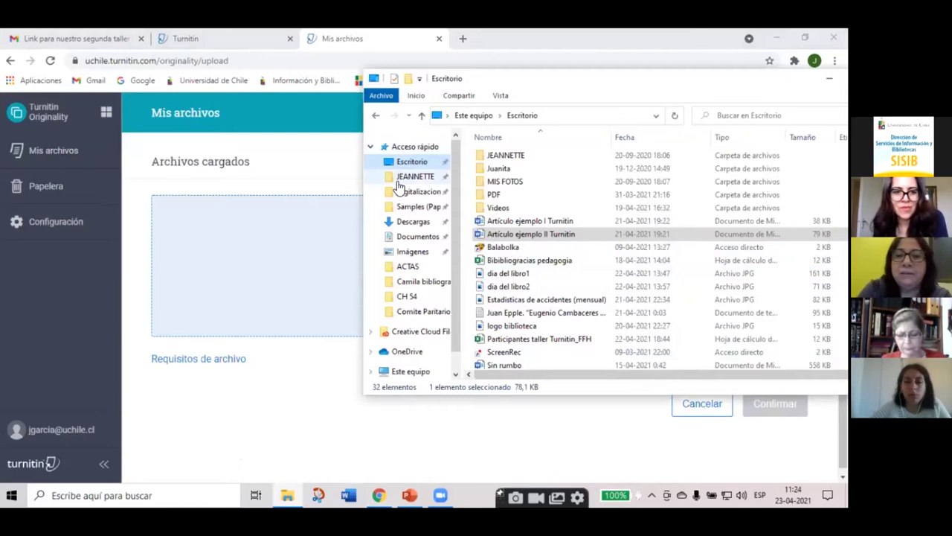
scroll(513, 294, down, 2)
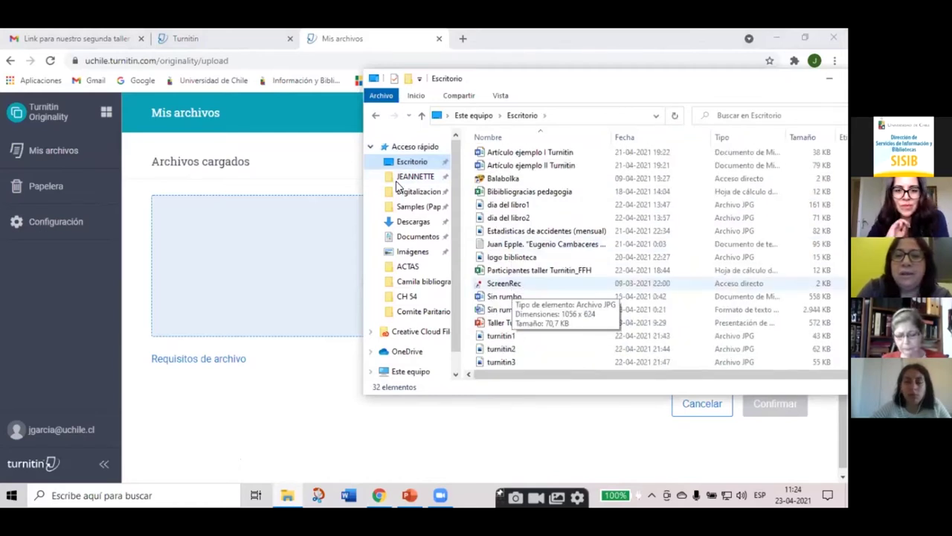
scroll(521, 238, up, 2)
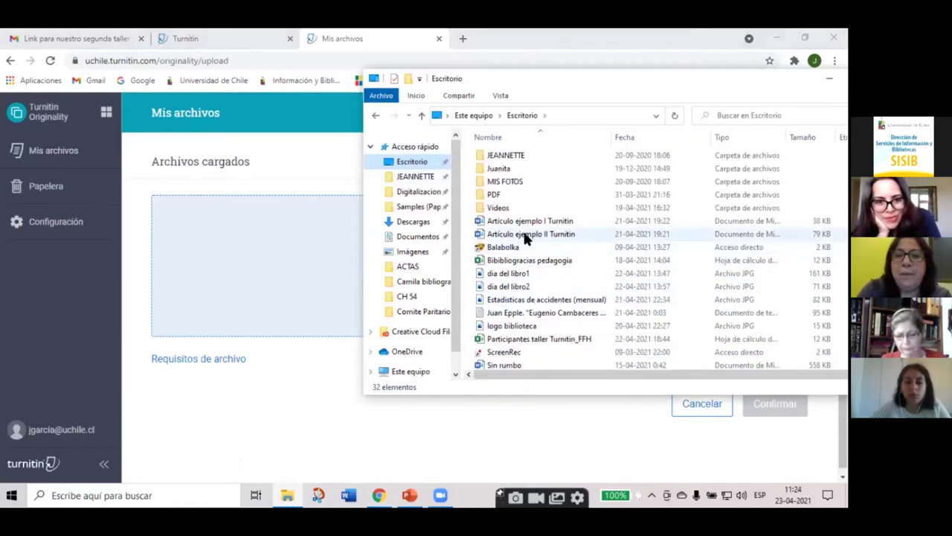
drag(526, 225, 210, 268)
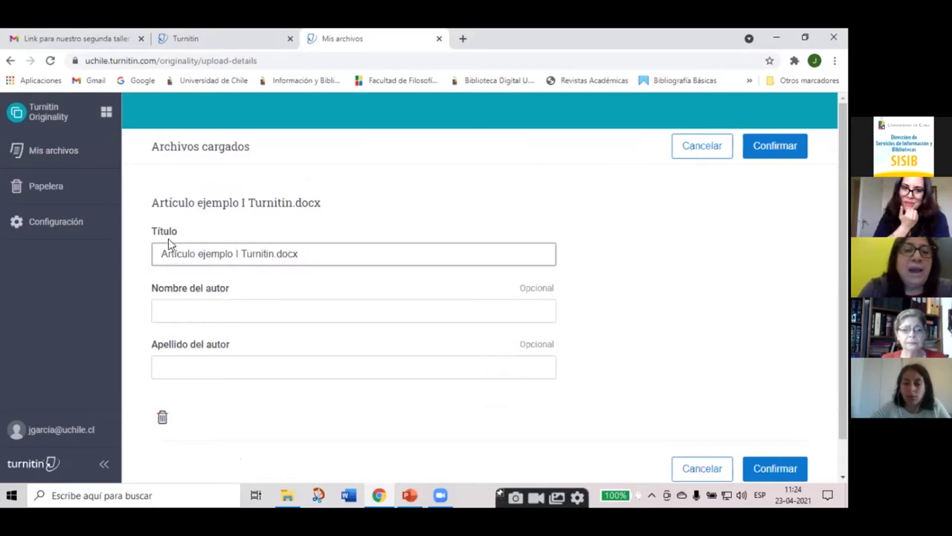
Enter the author's first name and surname, correcting the surname's accented á, and confirm the upload
click(238, 310)
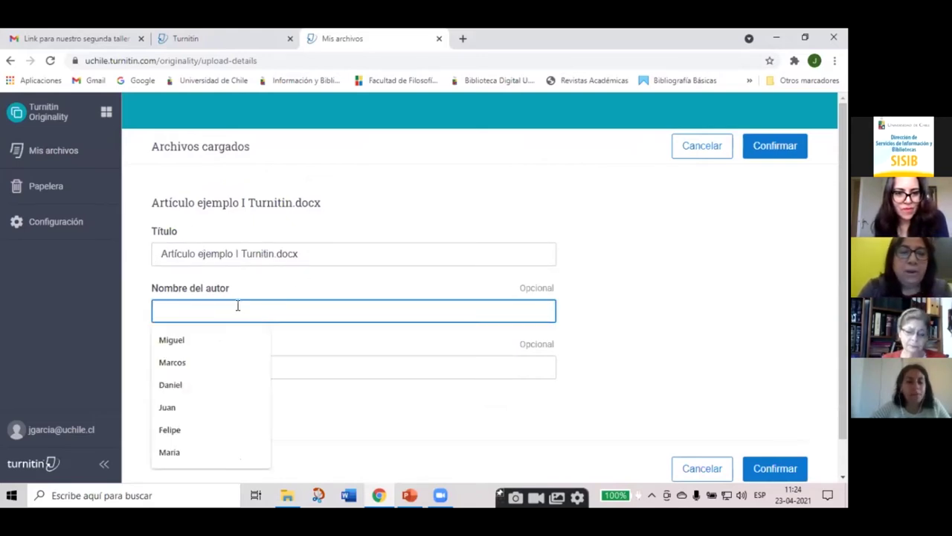
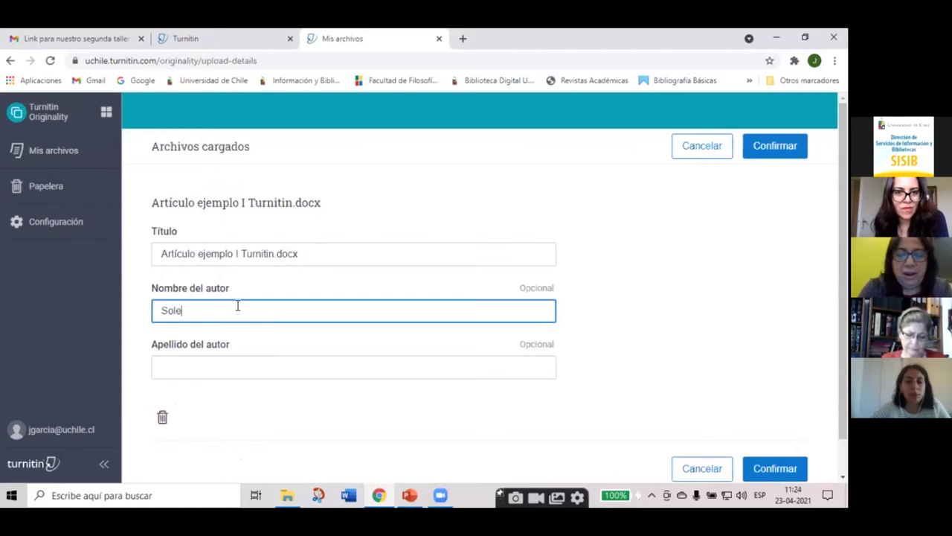
click(228, 363)
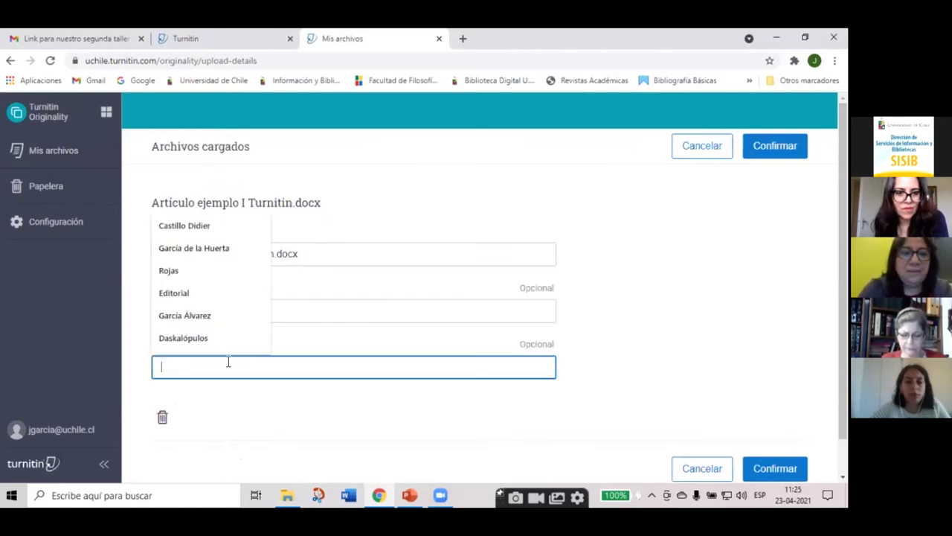
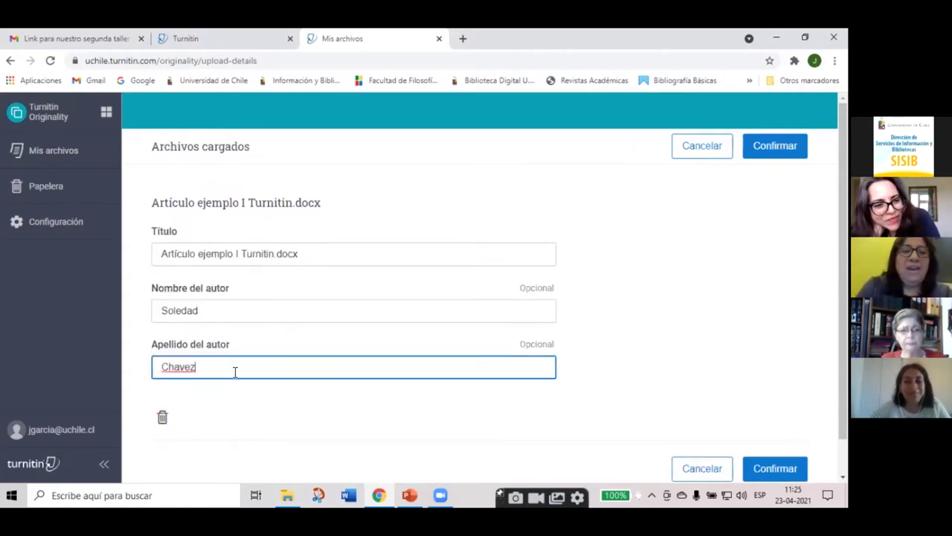
click(180, 366)
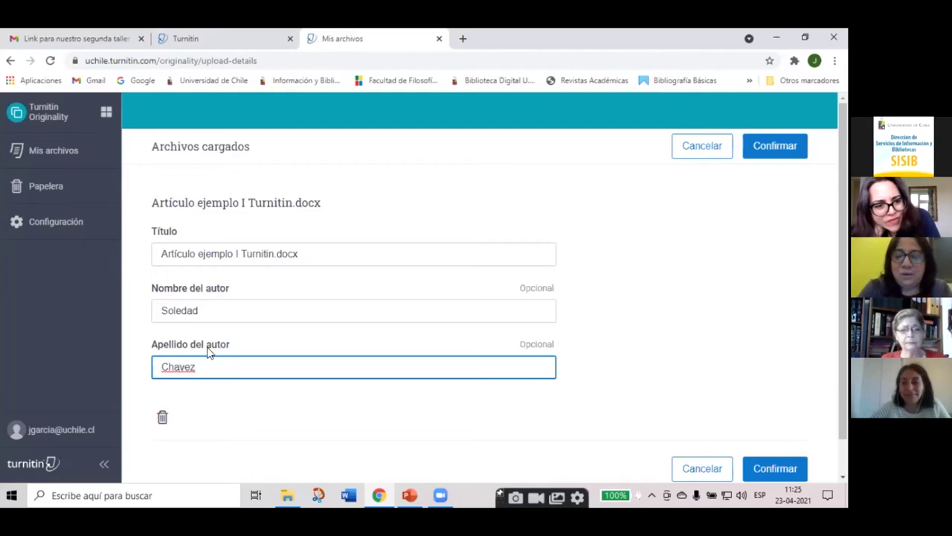
key(BackSpace)
text(á)
key(BackSpace)
text(á)
click(710, 382)
scroll(753, 426, down, 1)
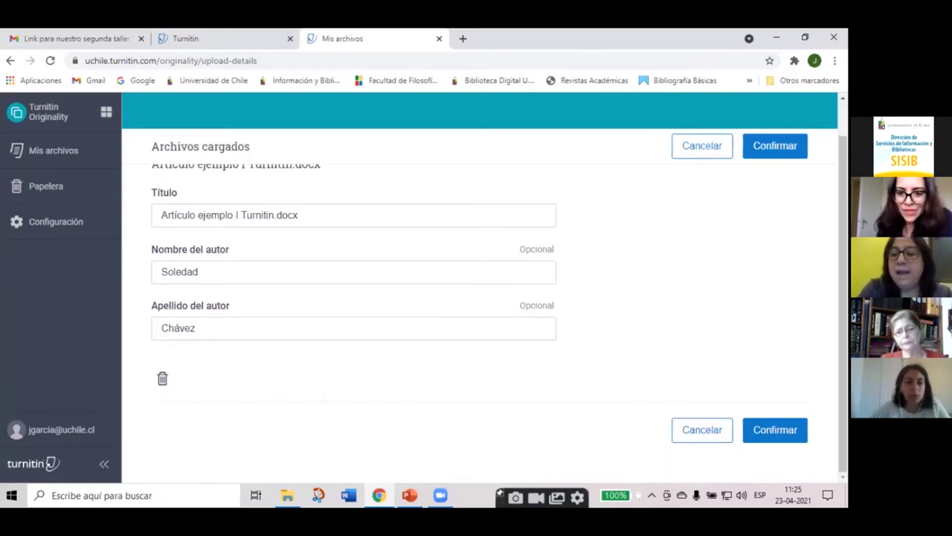
click(764, 425)
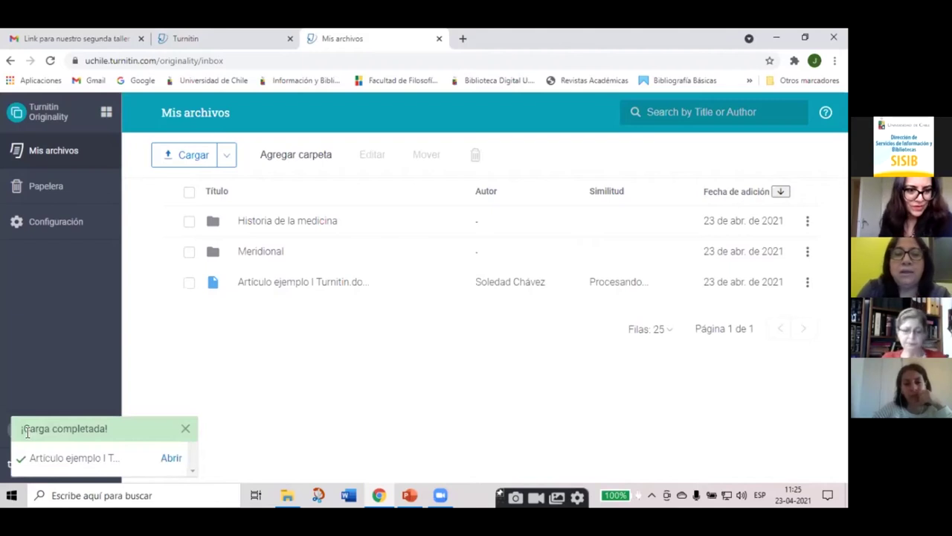
Dismiss the ¡Carga completada! popup to return to the Mis archivos file list
click(185, 430)
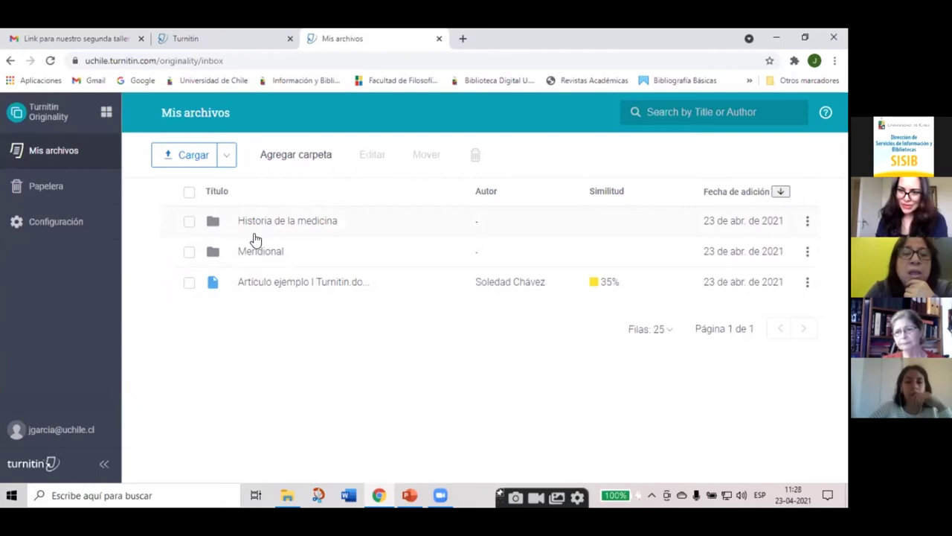
Create a new folder named 'Cuadernos de Historia' in Mis archivos
click(291, 155)
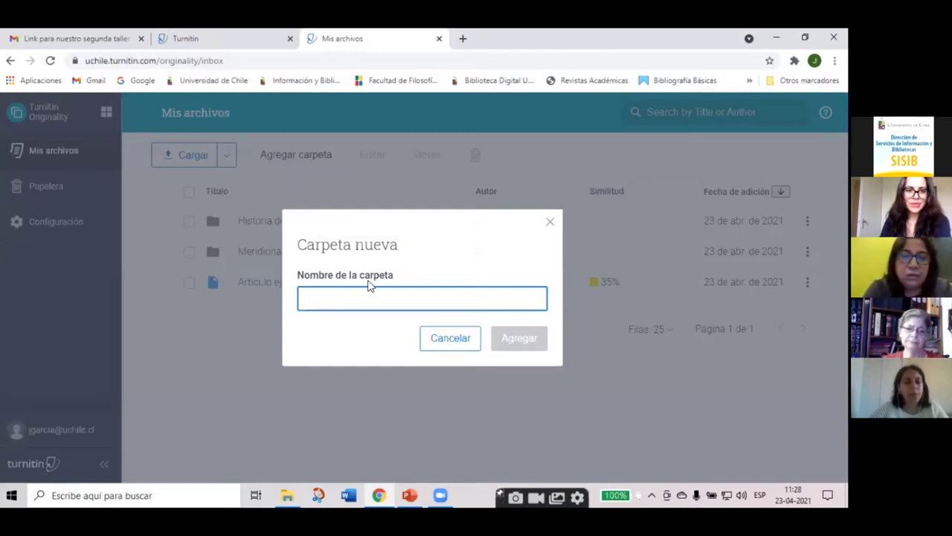
text(Cuade)
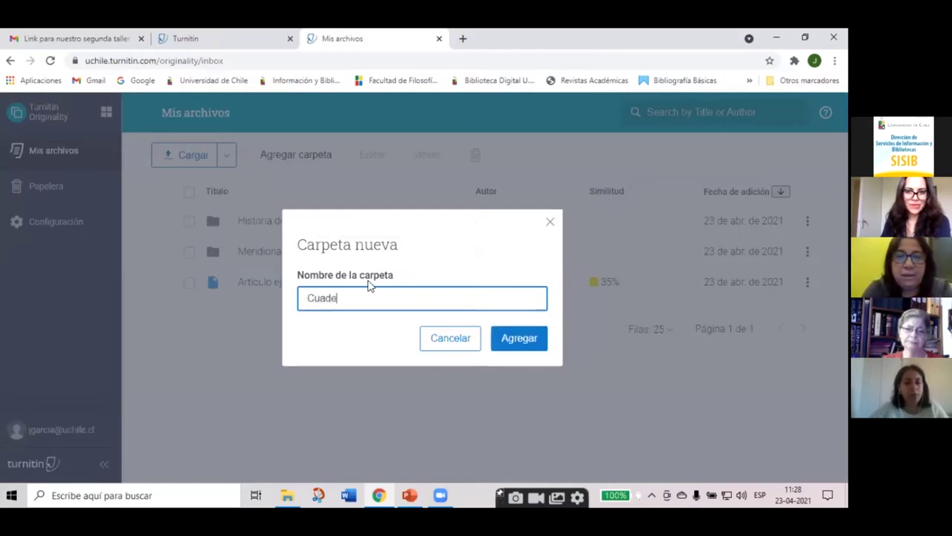
text(rnos de H)
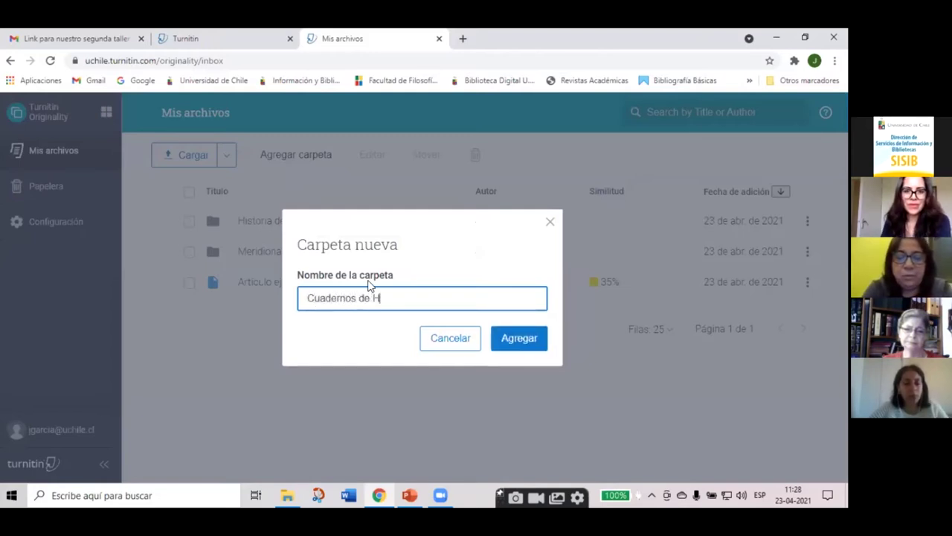
text(istoria)
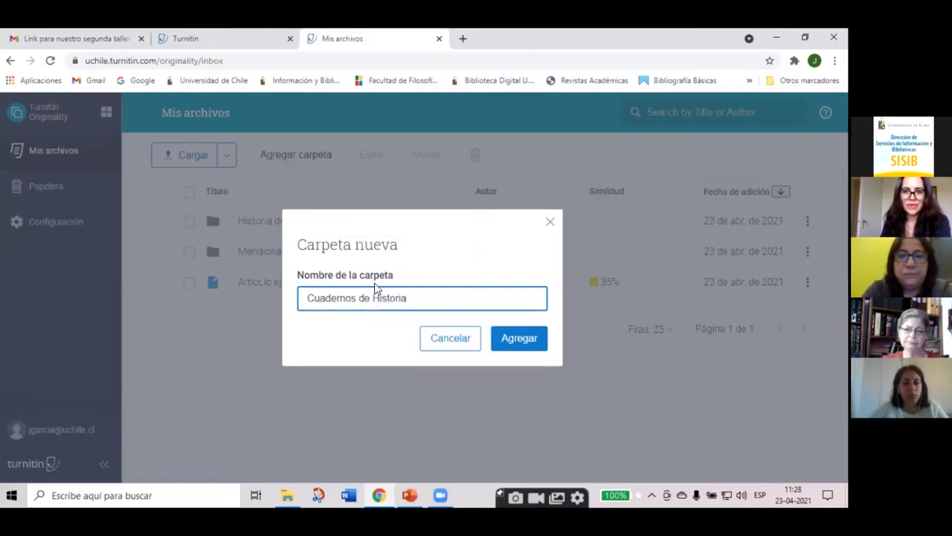
click(518, 348)
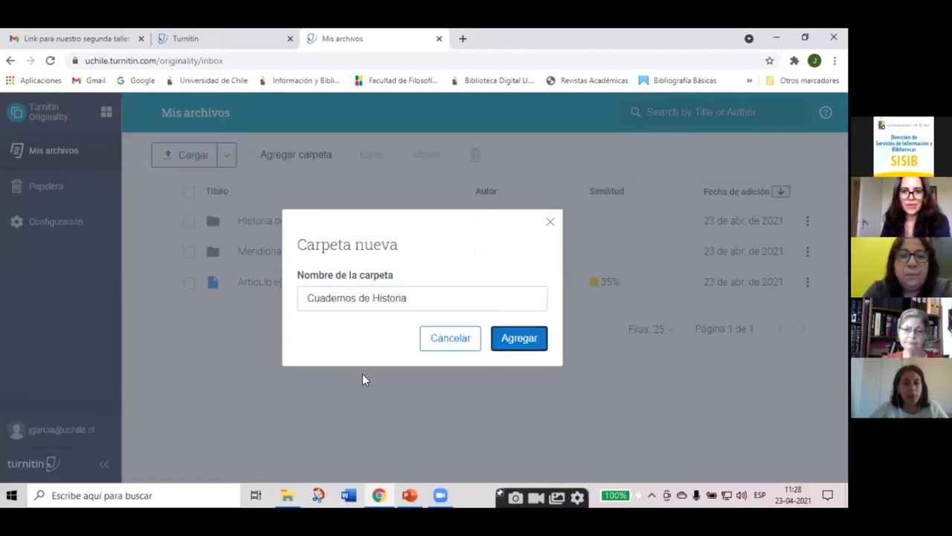
key(Return)
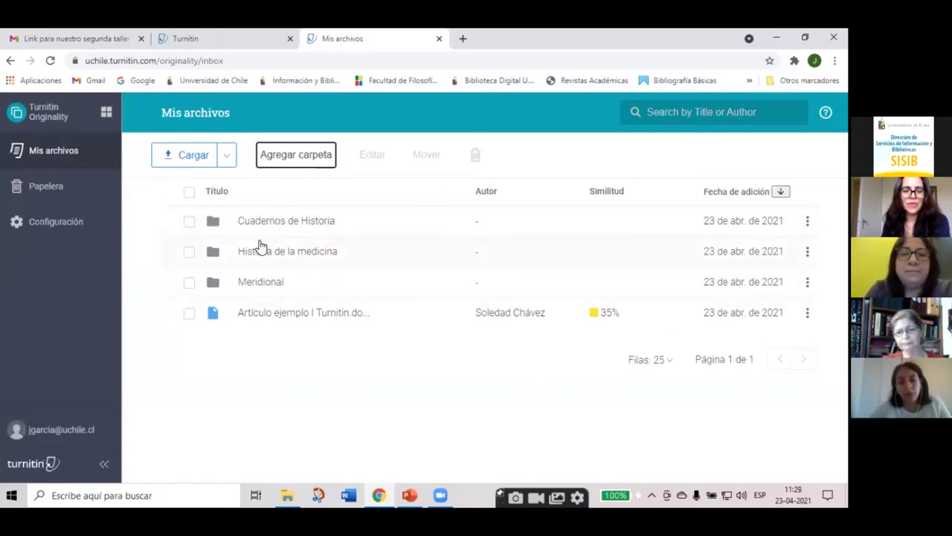
Inside Cuadernos de Historia, create two subfolders named 'No. 54' and 'No. 55'
click(274, 223)
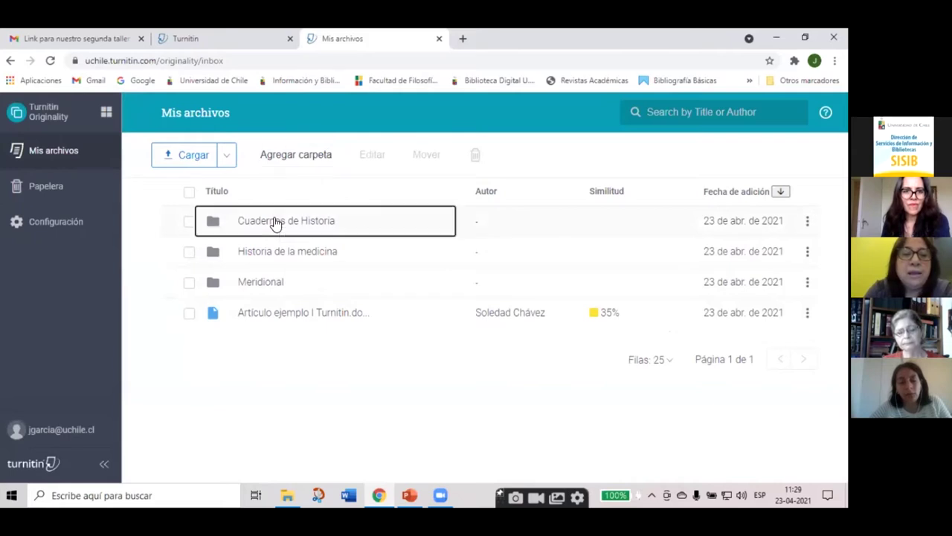
click(275, 221)
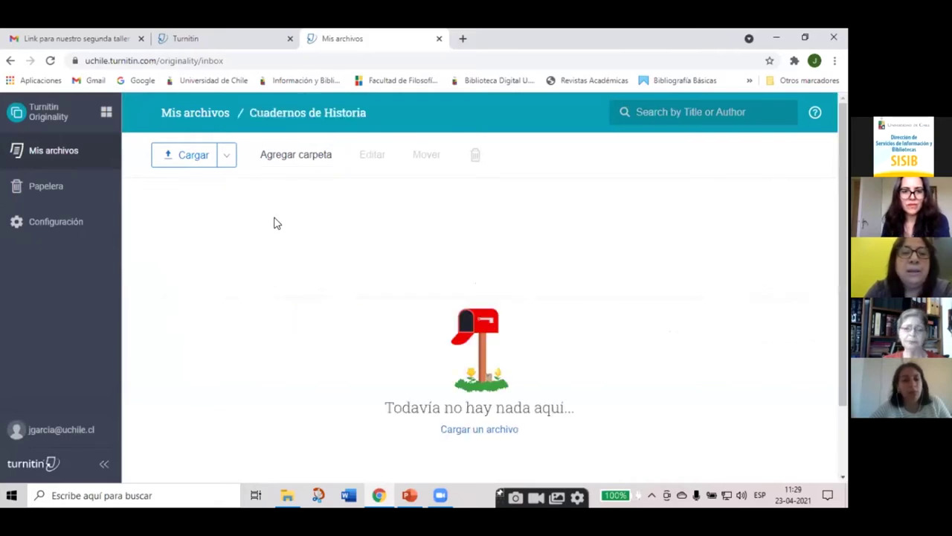
click(295, 155)
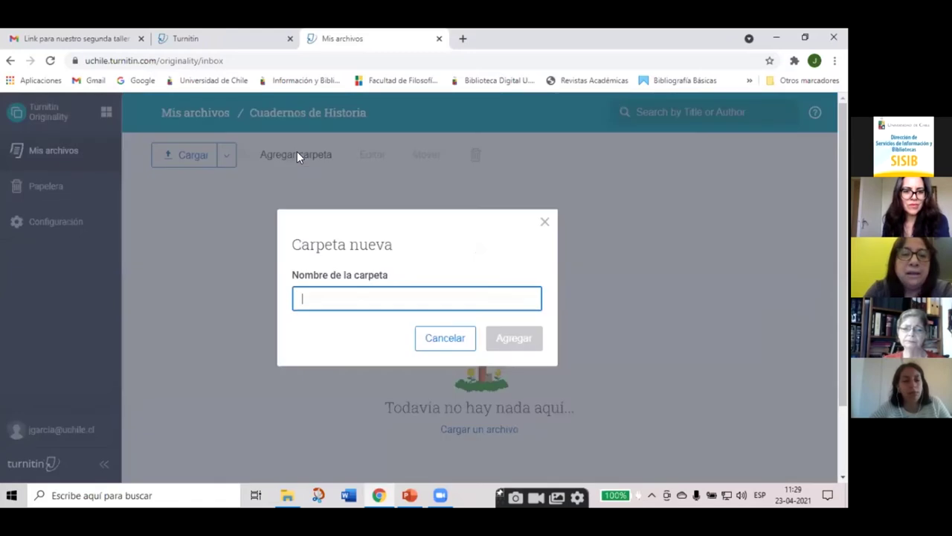
text(No. 54)
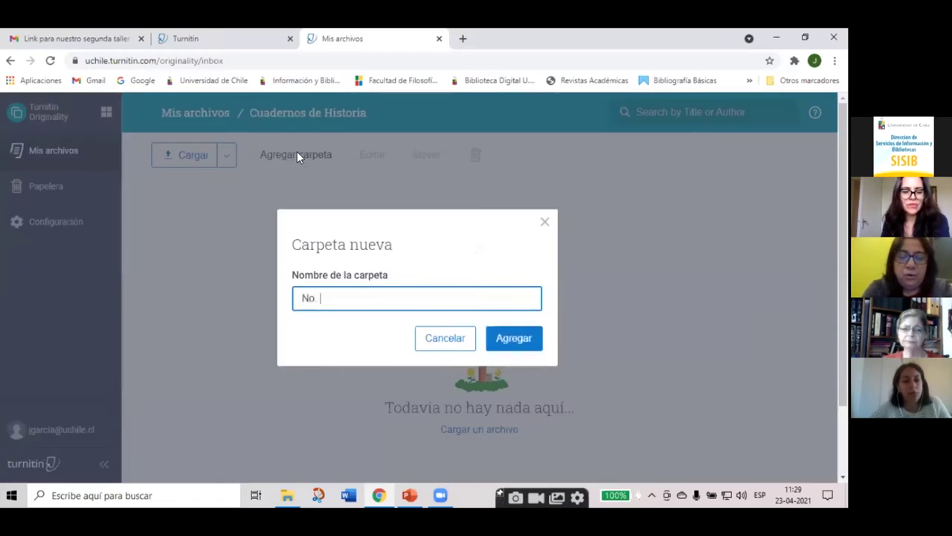
click(503, 340)
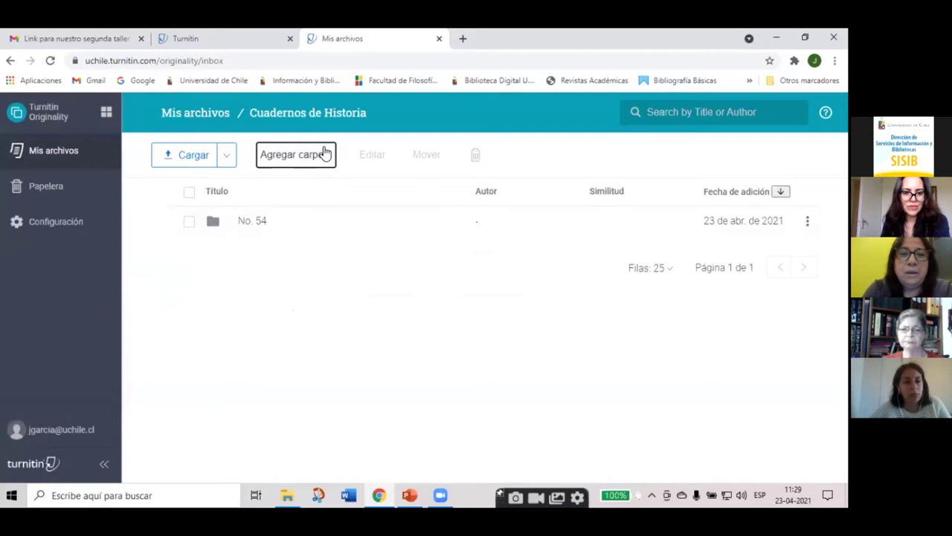
click(300, 152)
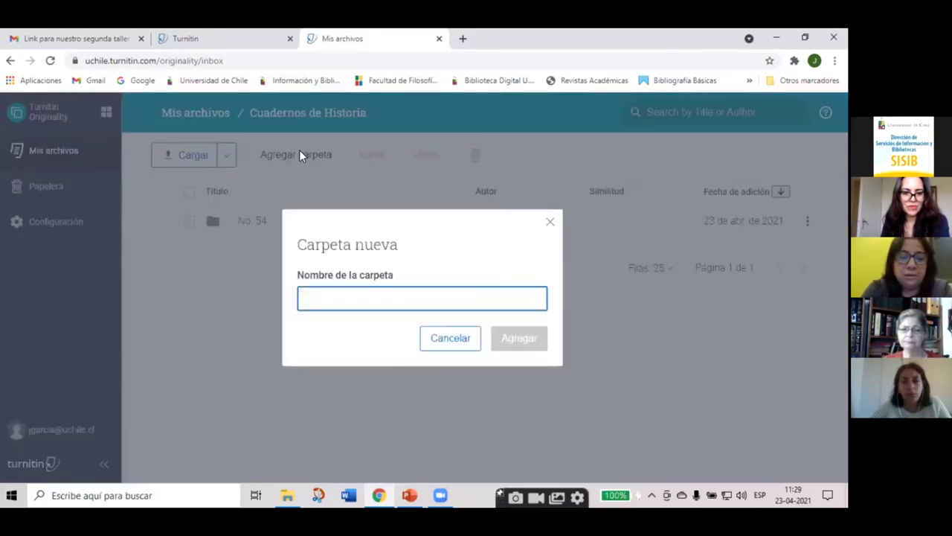
text(No. 55)
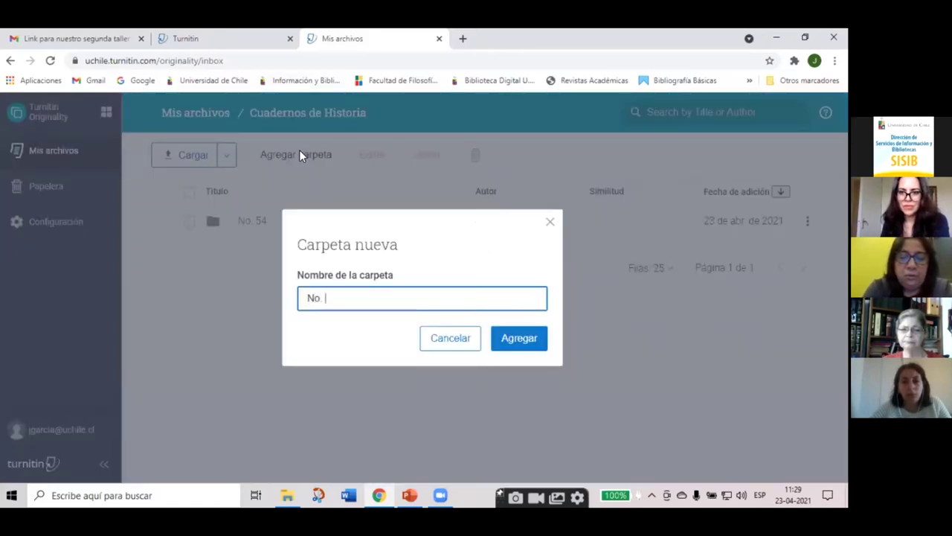
click(525, 344)
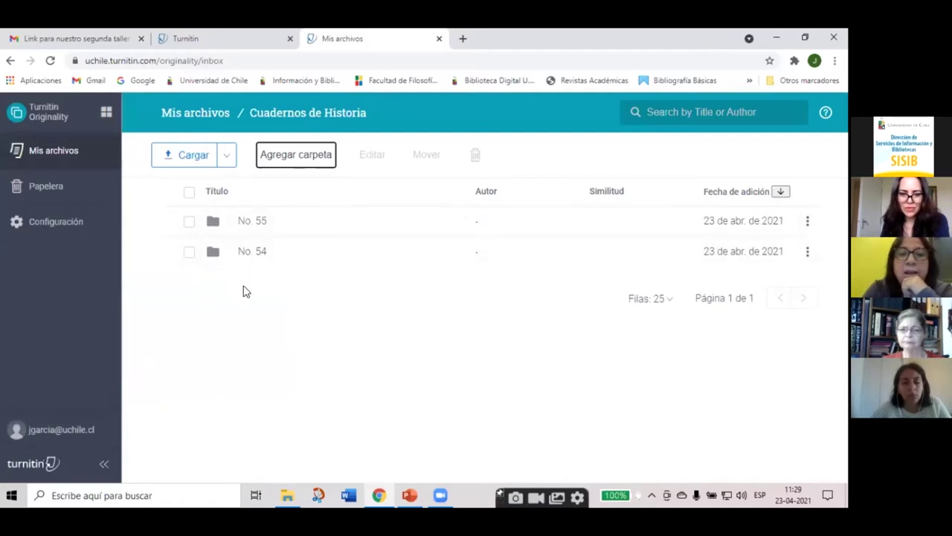
Move the 35% sample article from Mis archivos into Cuadernos de Historia › No. 55
click(193, 115)
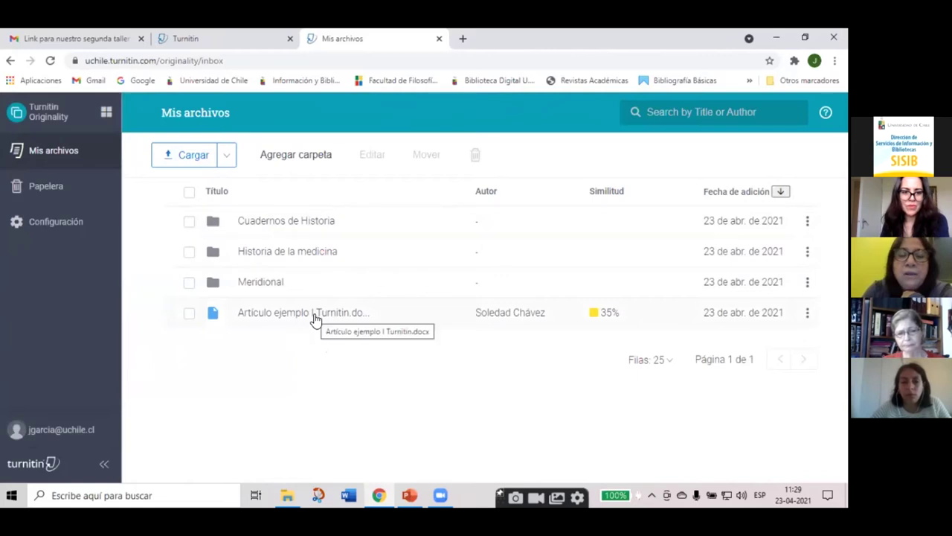
click(189, 313)
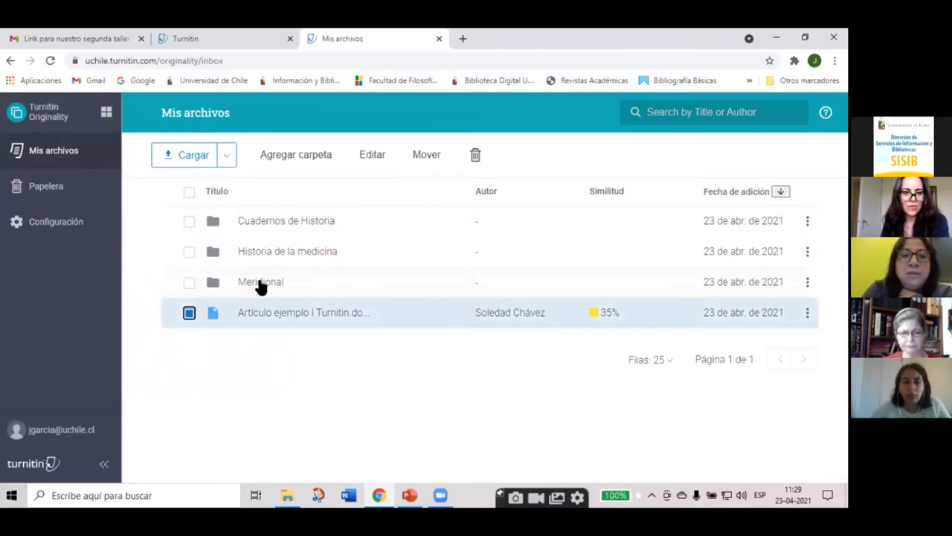
click(432, 155)
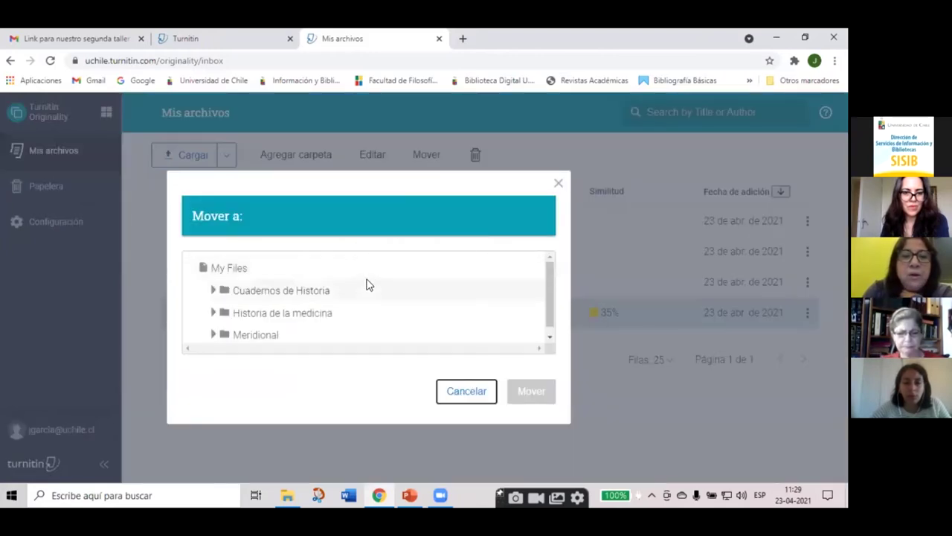
click(212, 283)
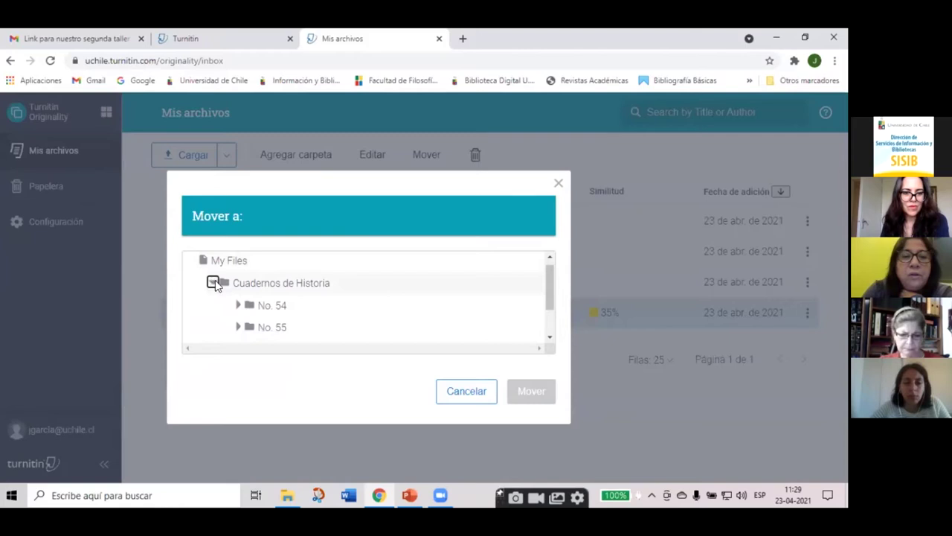
click(275, 327)
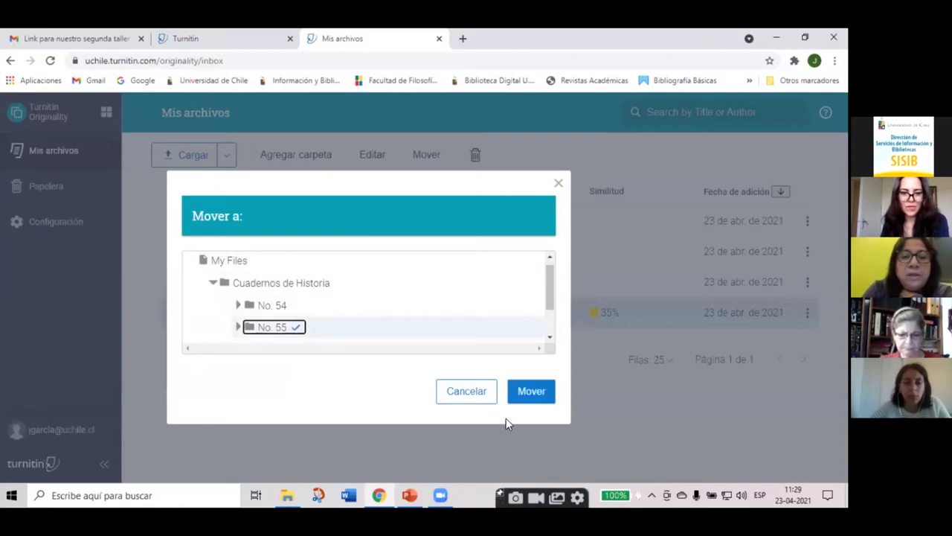
click(517, 394)
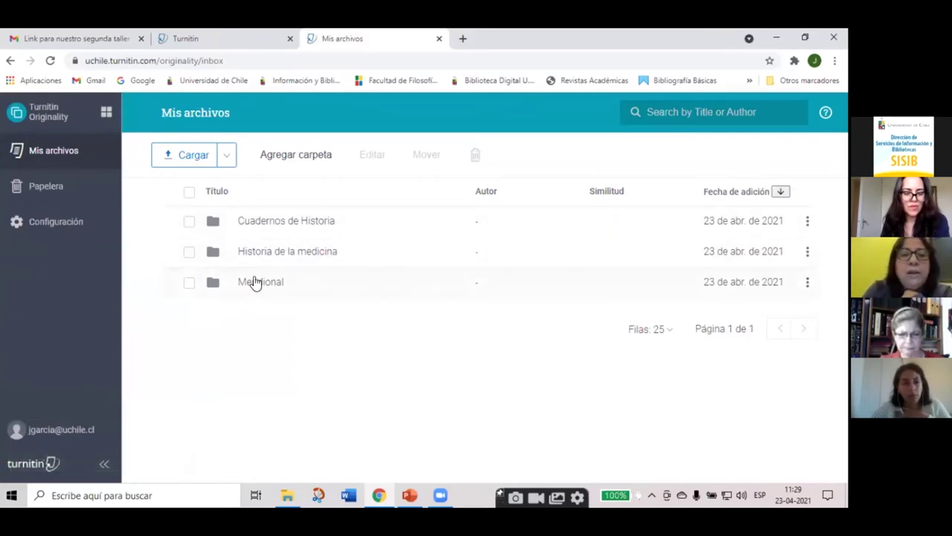
click(270, 225)
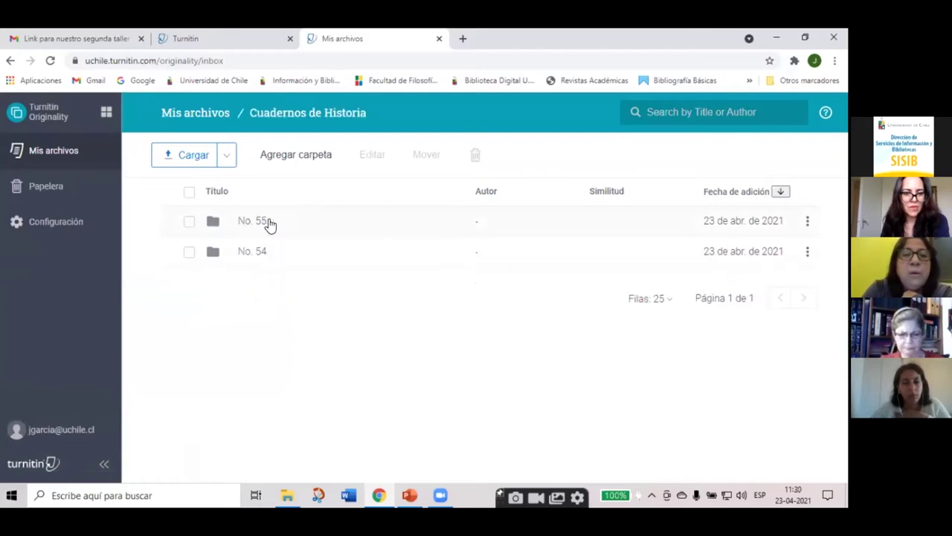
Verify No. 55 holds the article, then go back to the Mis archivos top level
click(258, 226)
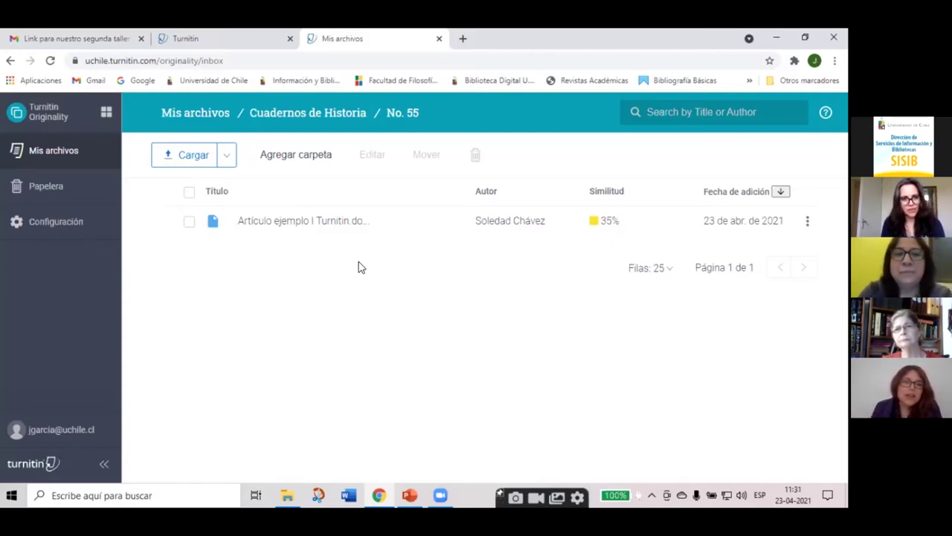
click(192, 115)
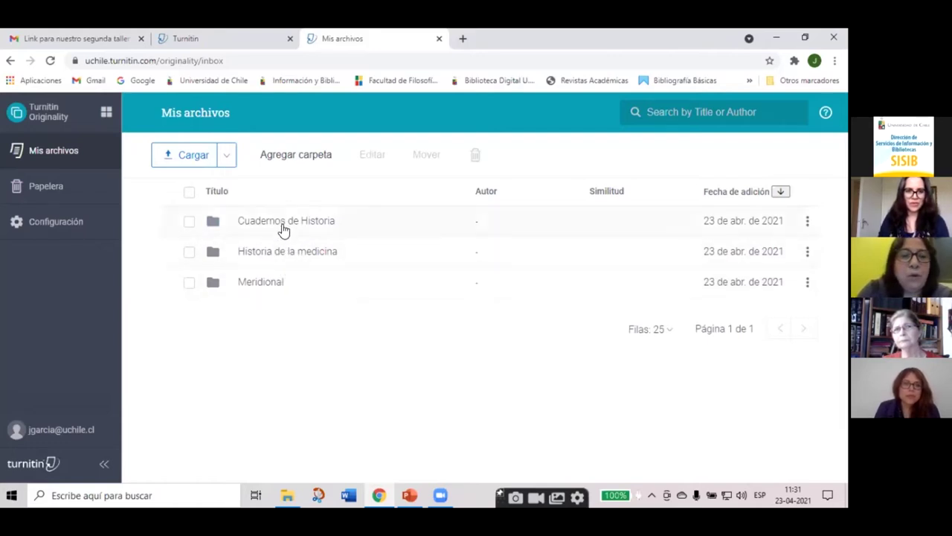
Glance into Historia de la medicina, then open Meridional showing Artículo ejemplo II at 42%
click(279, 254)
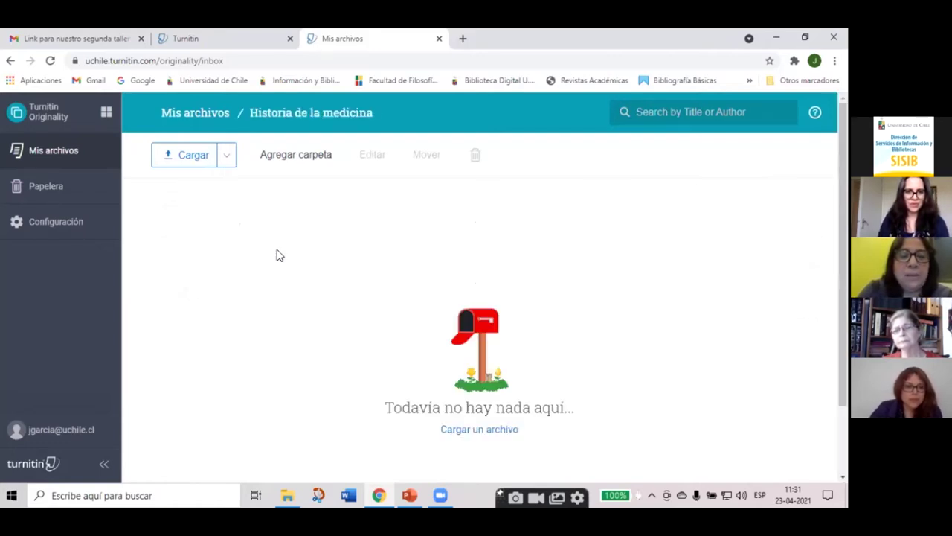
click(192, 116)
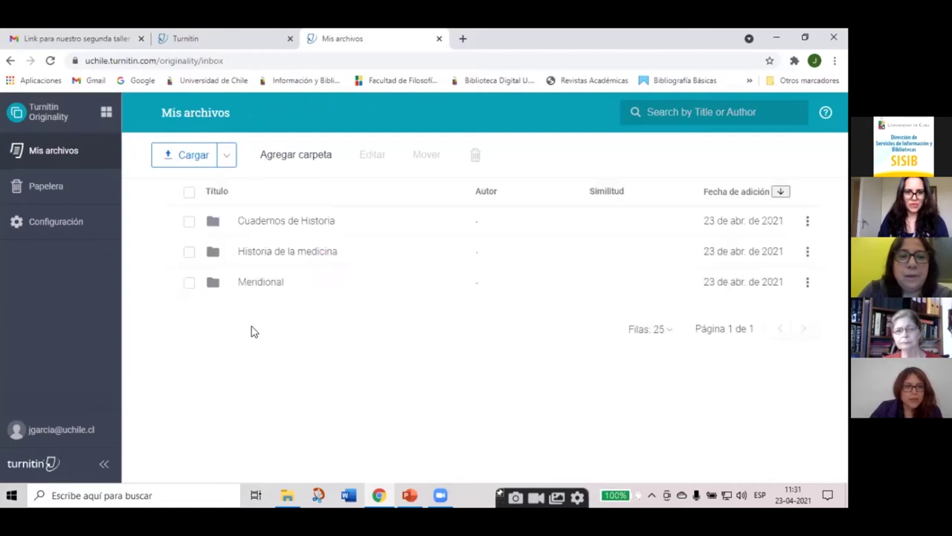
click(261, 295)
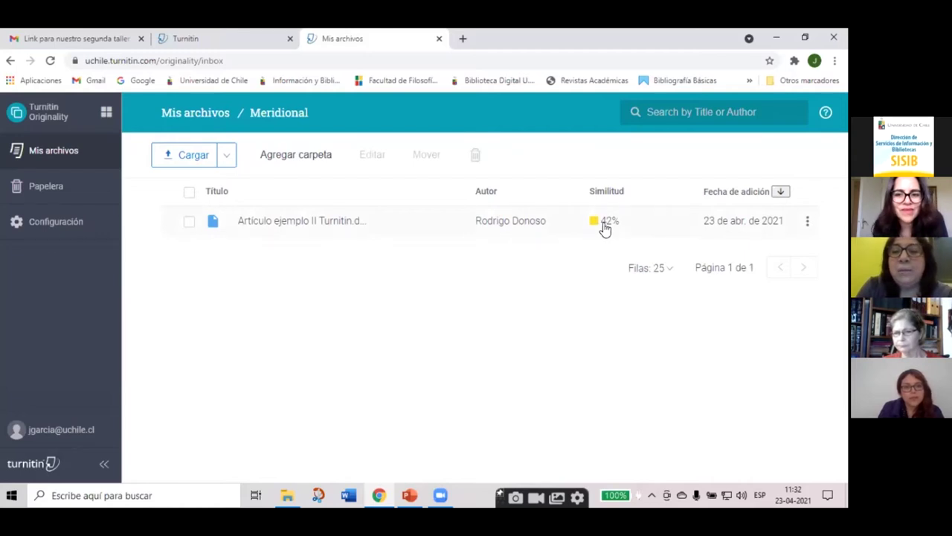
Open the 42% similarity report for Artículo ejemplo II Turnitin.docx and skim the document to the top
click(593, 221)
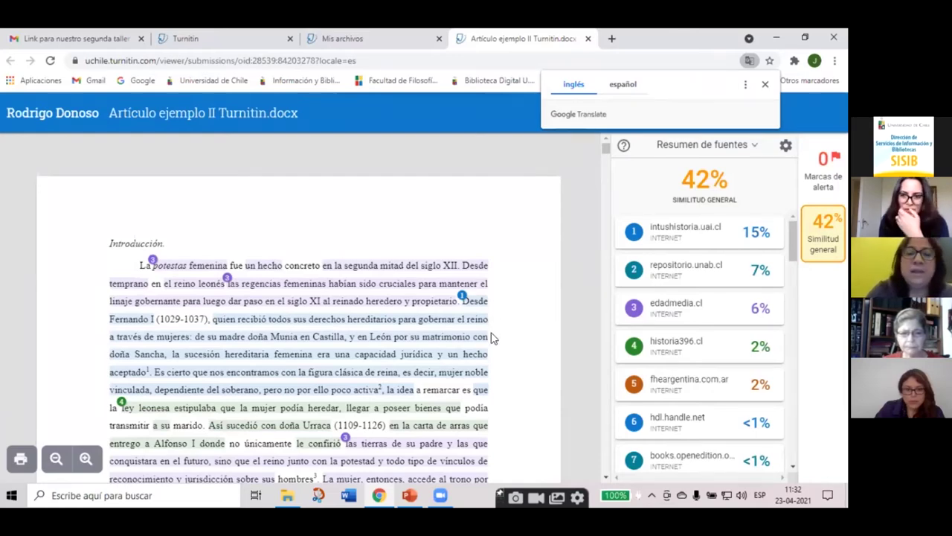
scroll(493, 336, down, 3)
scroll(493, 339, down, 7)
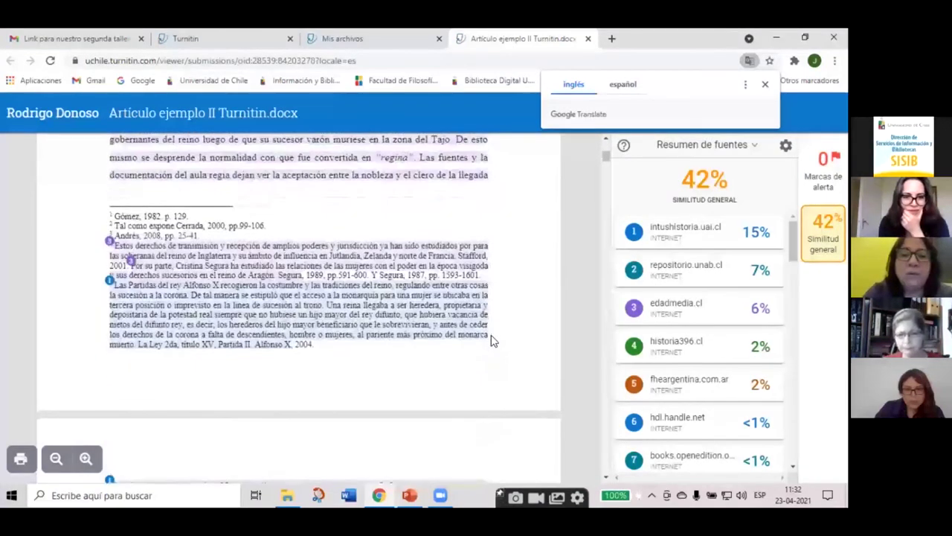
scroll(491, 340, down, 8)
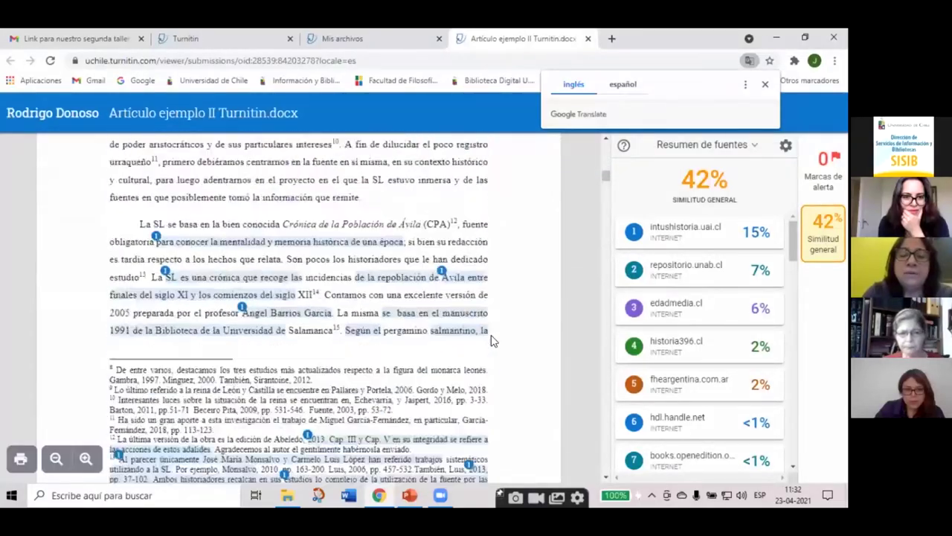
scroll(479, 352, down, 10)
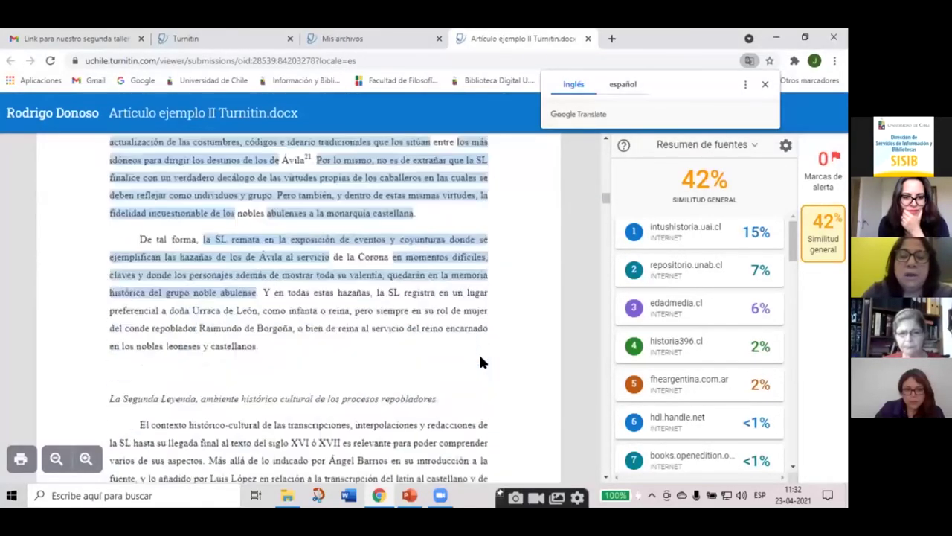
scroll(480, 357, up, 3)
scroll(480, 360, up, 12)
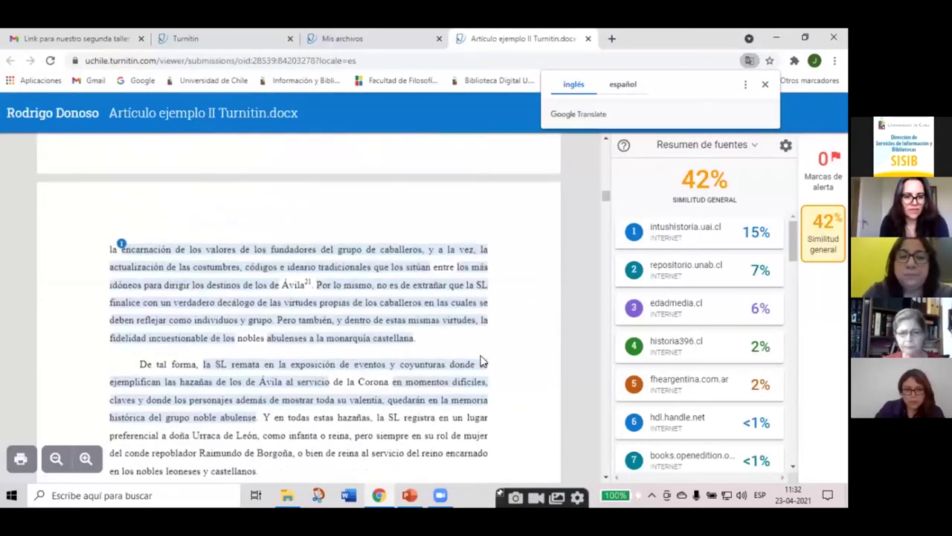
scroll(479, 360, up, 4)
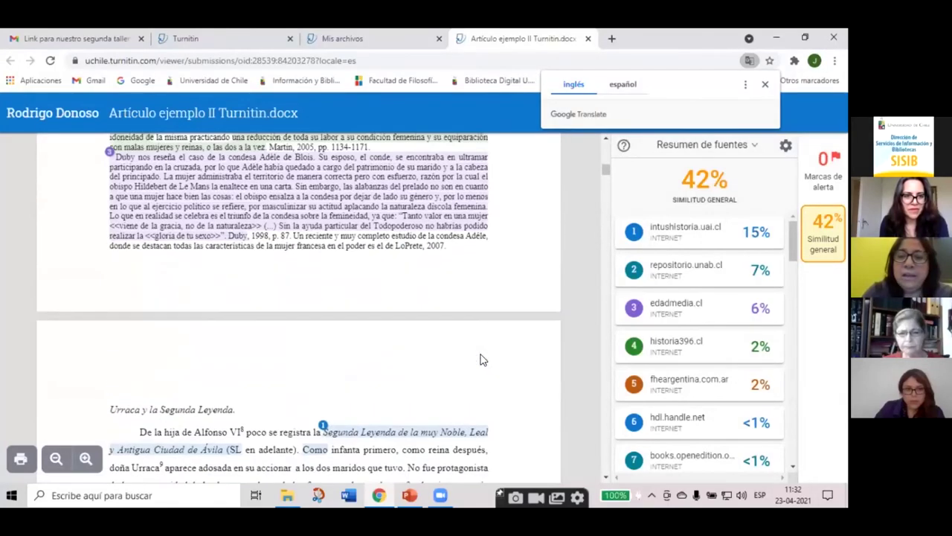
scroll(480, 360, up, 10)
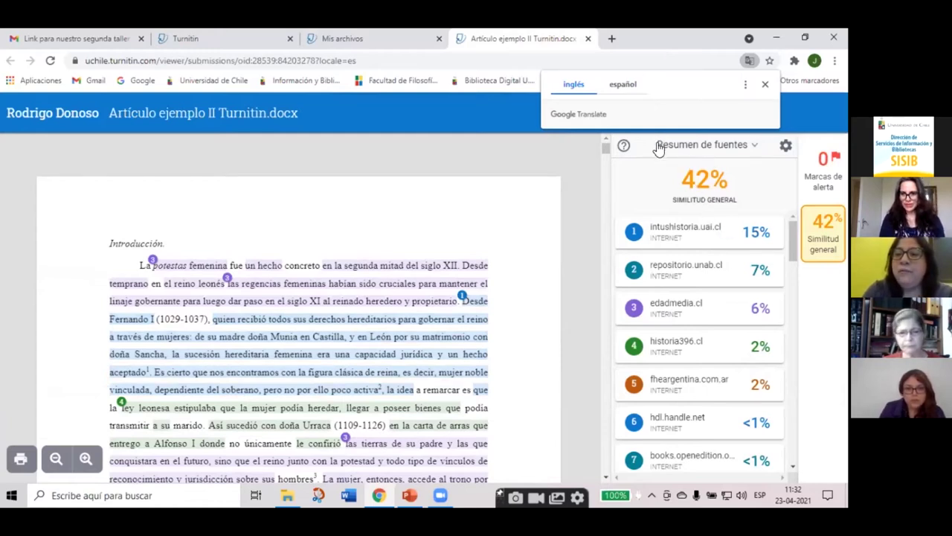
scroll(718, 324, down, 5)
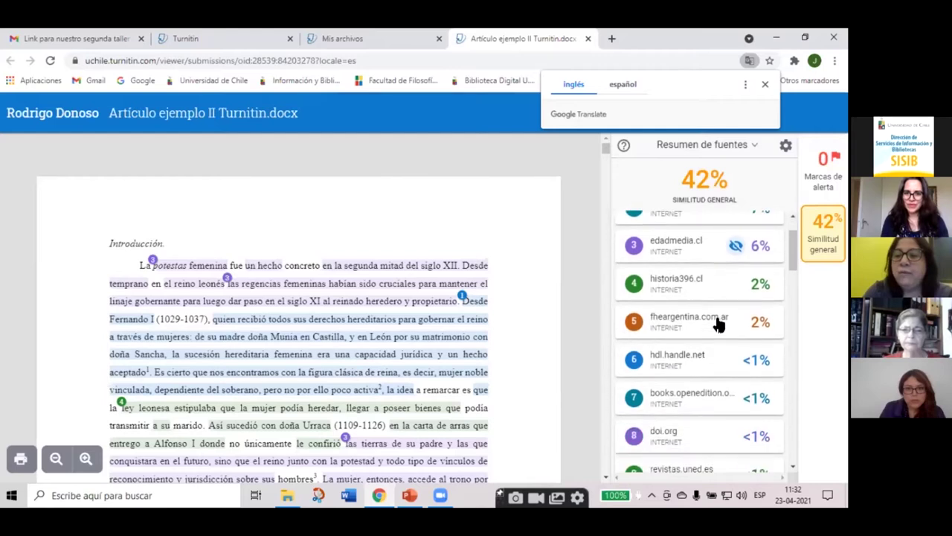
scroll(718, 324, down, 6)
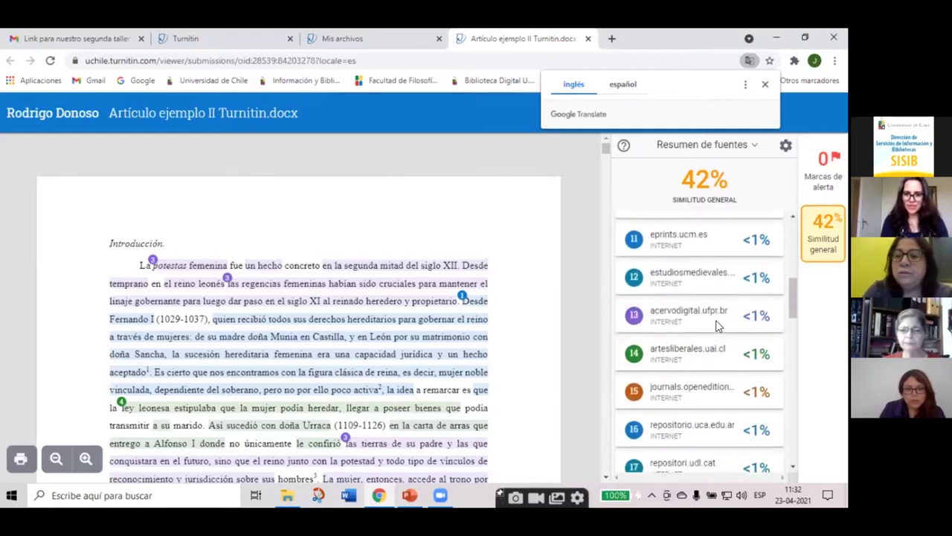
scroll(713, 365, down, 8)
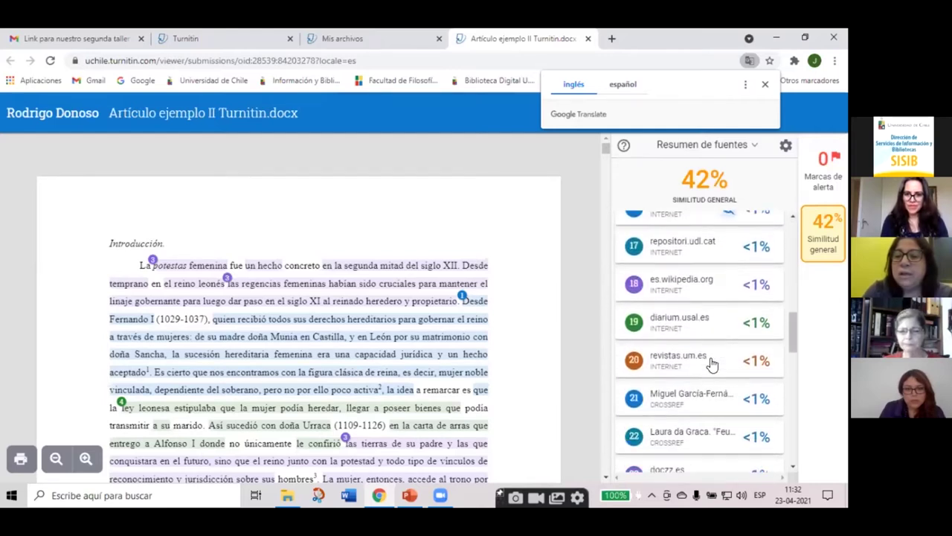
scroll(713, 364, down, 3)
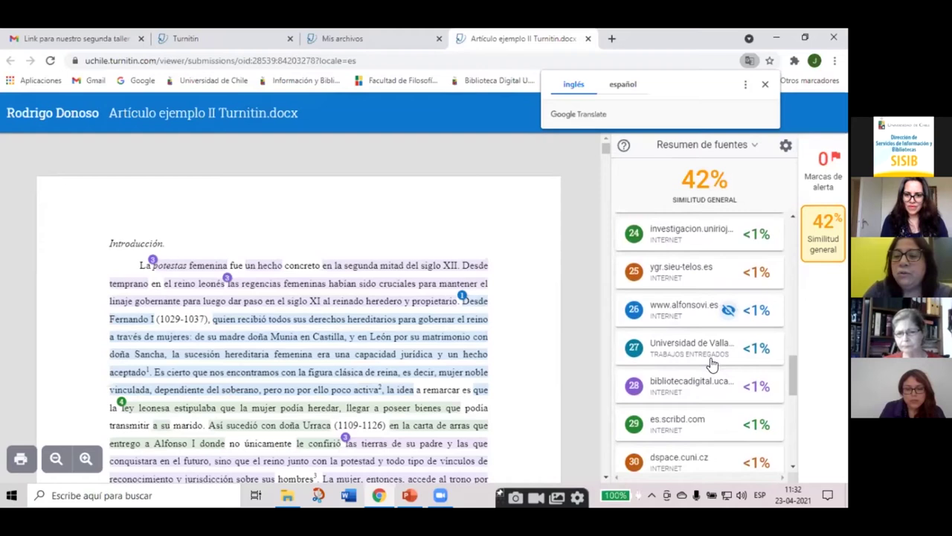
scroll(713, 364, up, 7)
scroll(713, 365, up, 16)
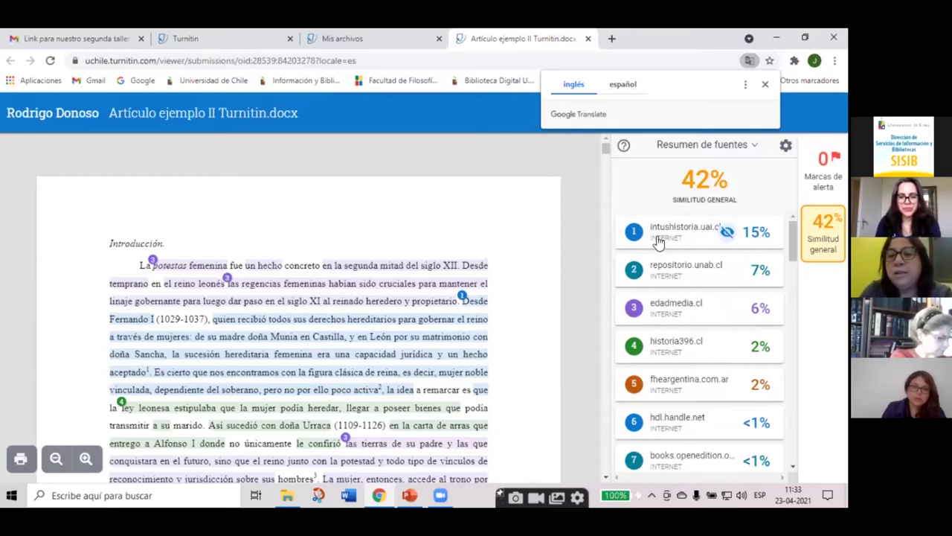
scroll(674, 286, down, 1)
scroll(673, 288, down, 4)
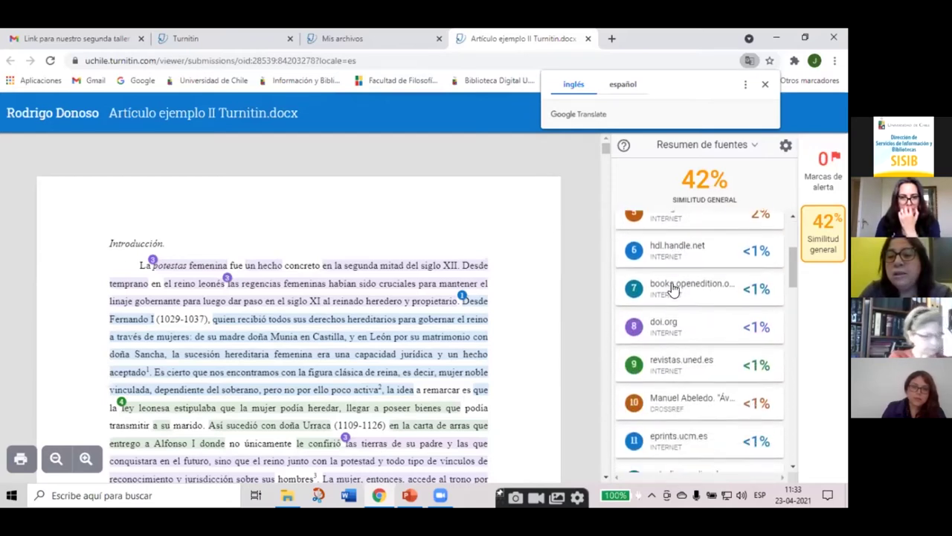
scroll(664, 314, down, 5)
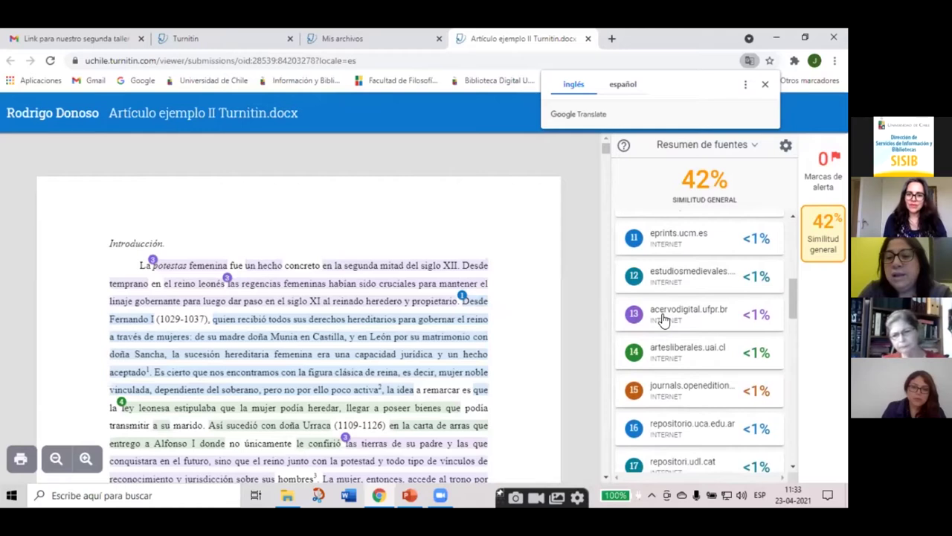
scroll(662, 294, up, 2)
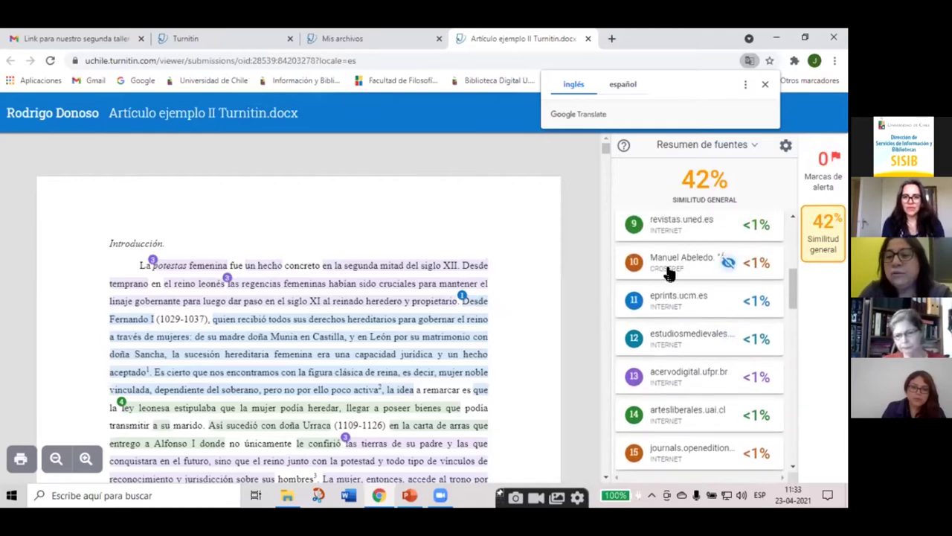
scroll(672, 299, down, 3)
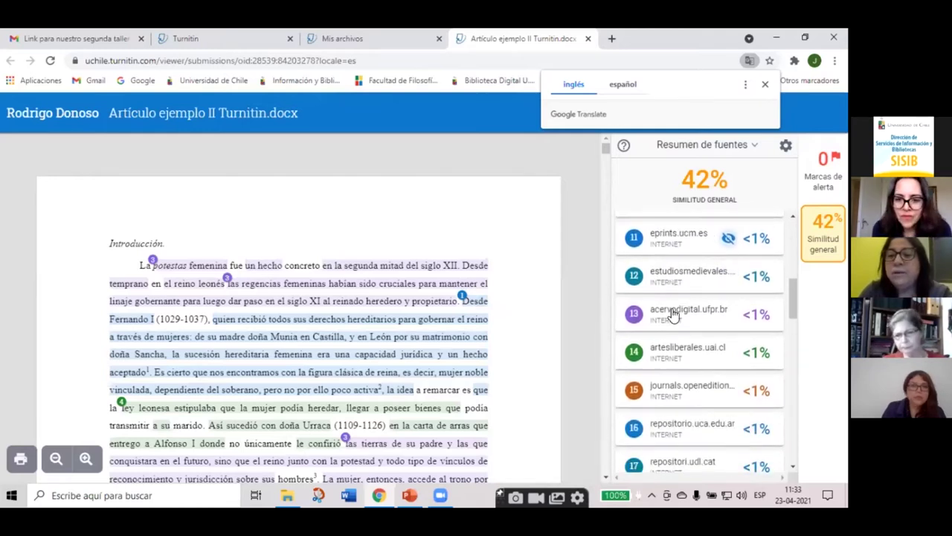
scroll(668, 322, down, 5)
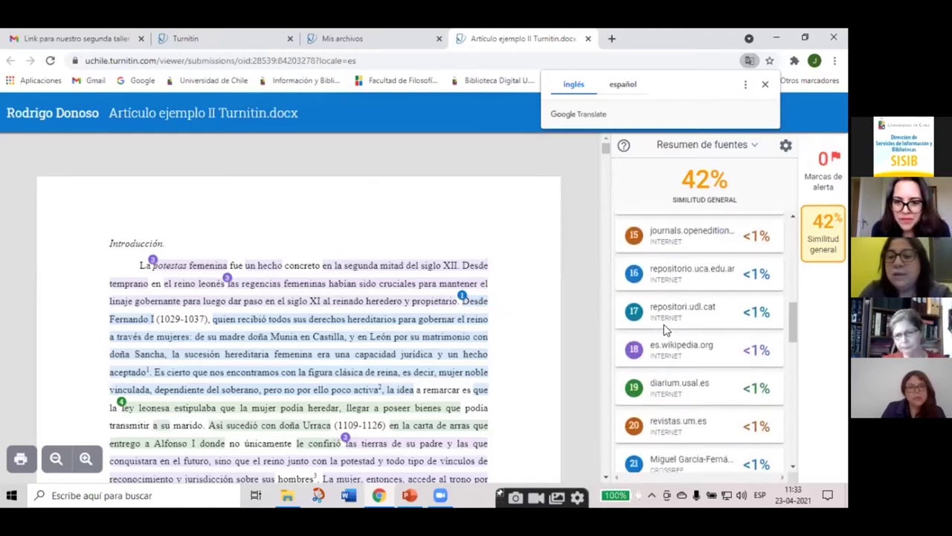
scroll(666, 329, down, 4)
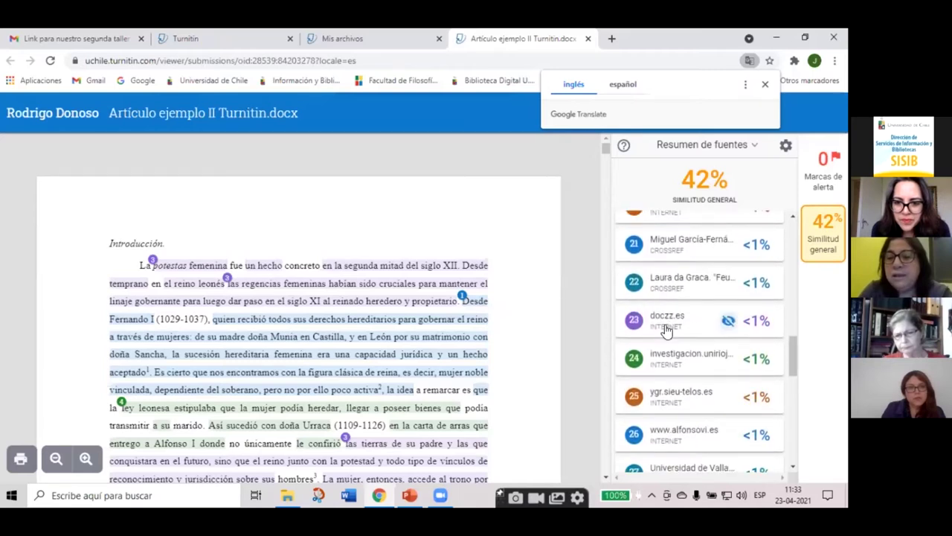
scroll(665, 330, down, 1)
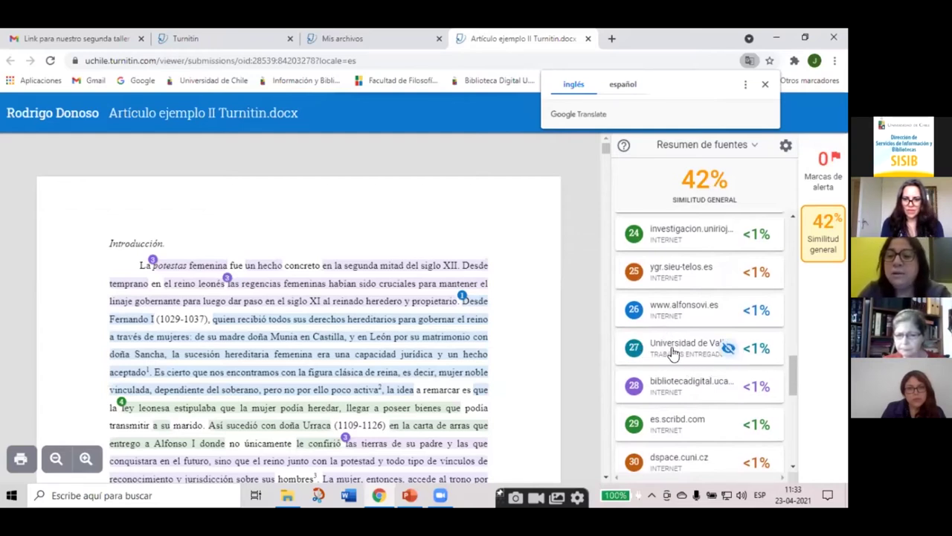
scroll(677, 367, up, 2)
scroll(677, 366, up, 10)
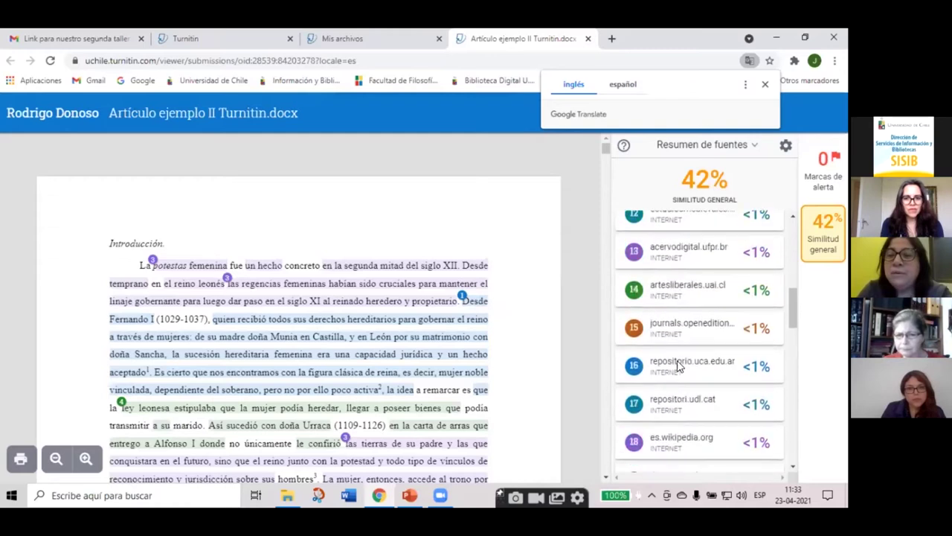
scroll(677, 365, up, 2)
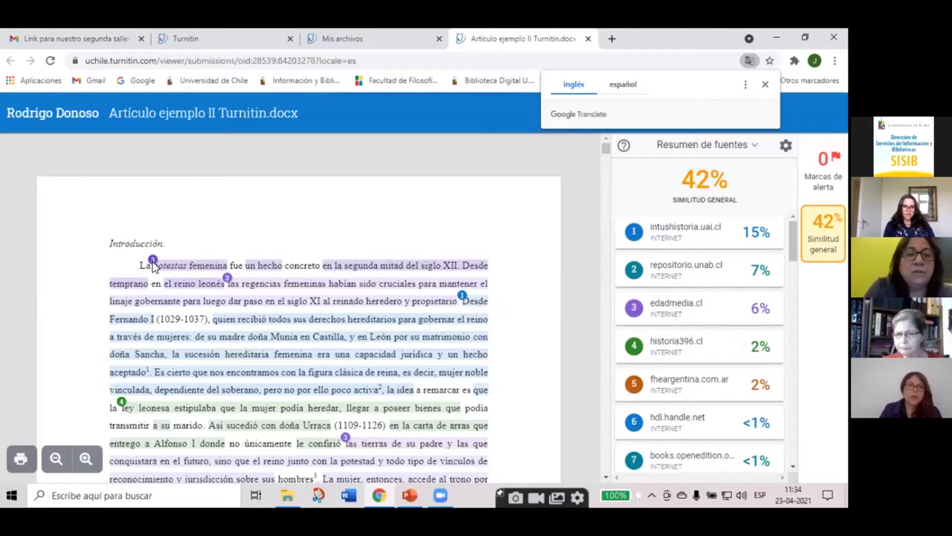
Scroll past the footnotes to the highlighted paragraph beginning 'al gobierno de una mujer'
scroll(254, 331, down, 2)
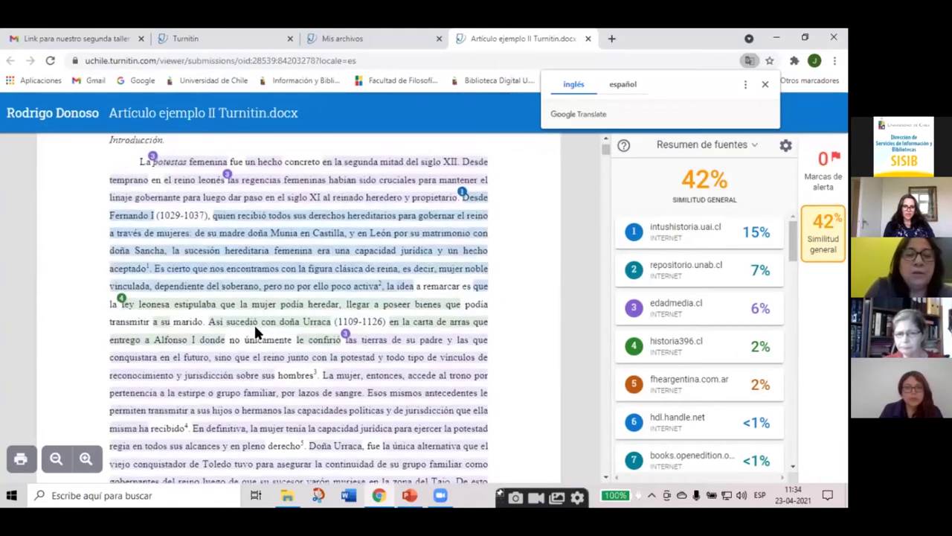
scroll(254, 326, down, 5)
scroll(253, 316, down, 2)
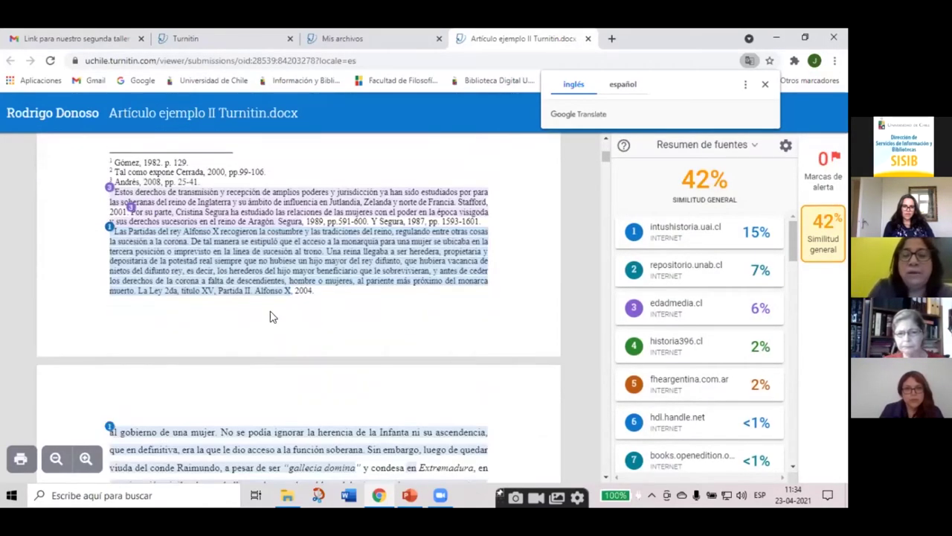
scroll(270, 319, down, 4)
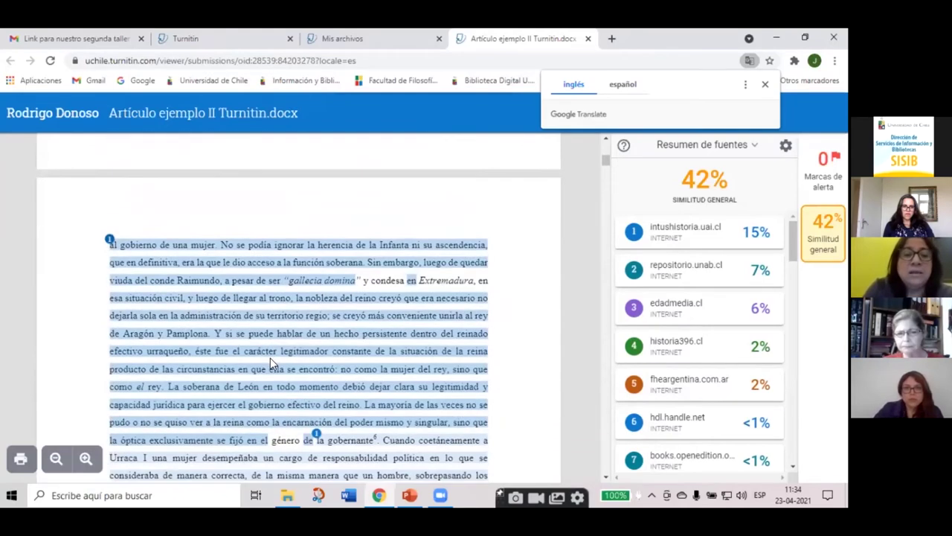
scroll(270, 358, down, 1)
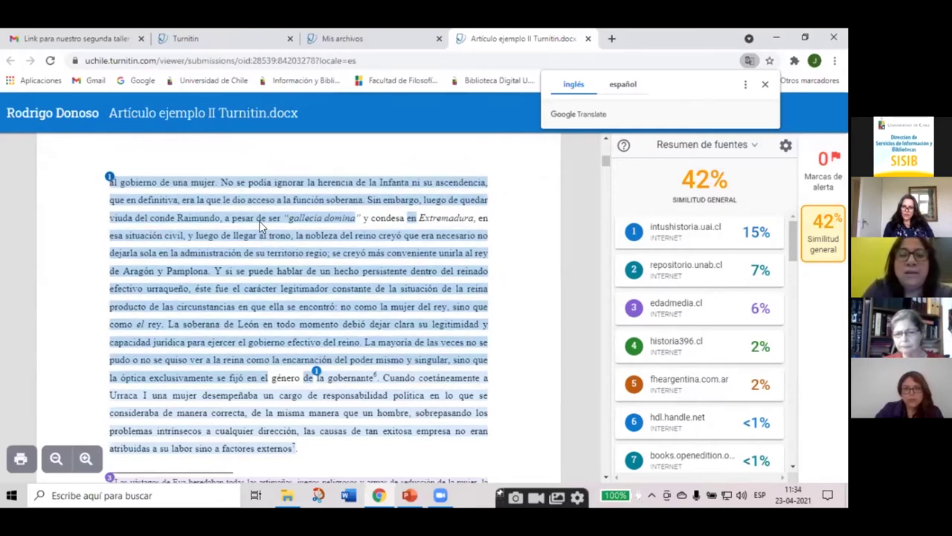
scroll(256, 267, down, 1)
scroll(257, 269, up, 1)
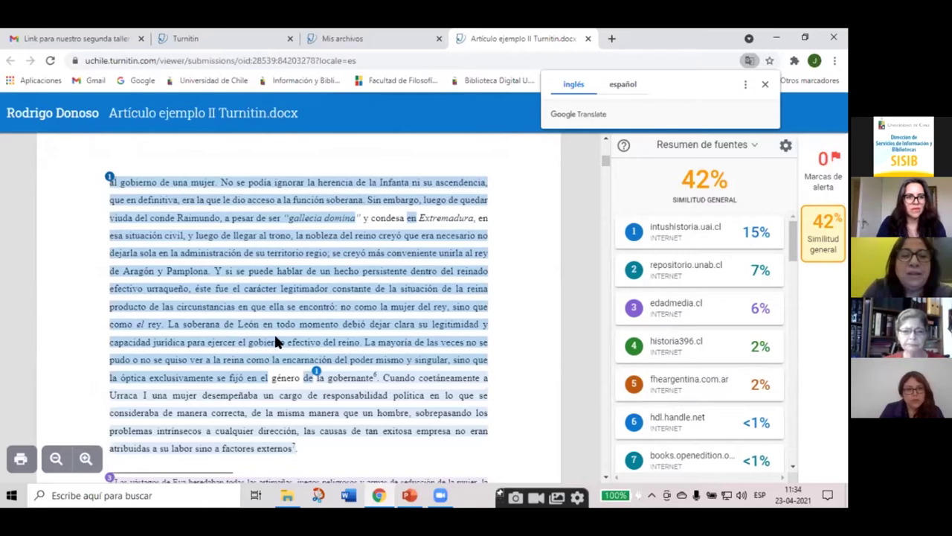
Show source 1, intushistoria.uai.cl (match 3 de 47), for the 'al gobierno de una mujer' passage
click(110, 179)
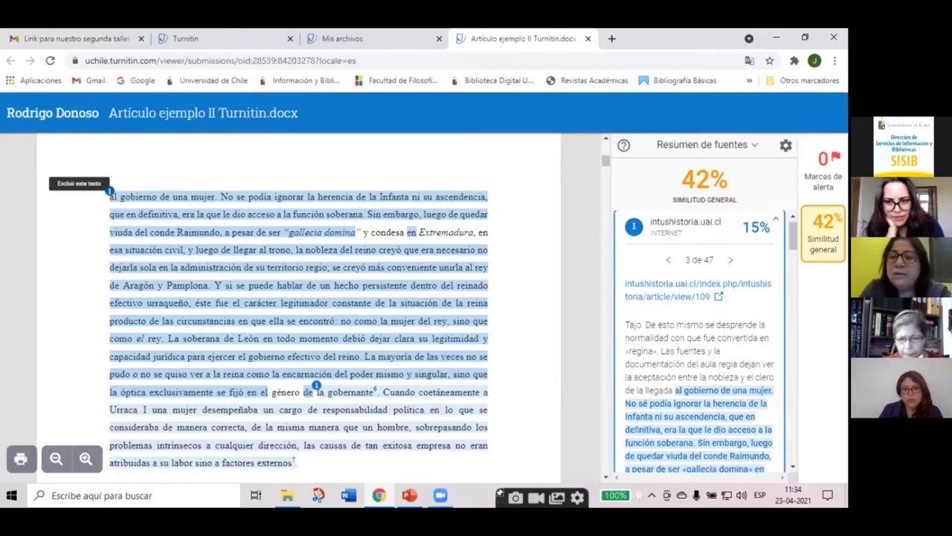
scroll(739, 363, down, 1)
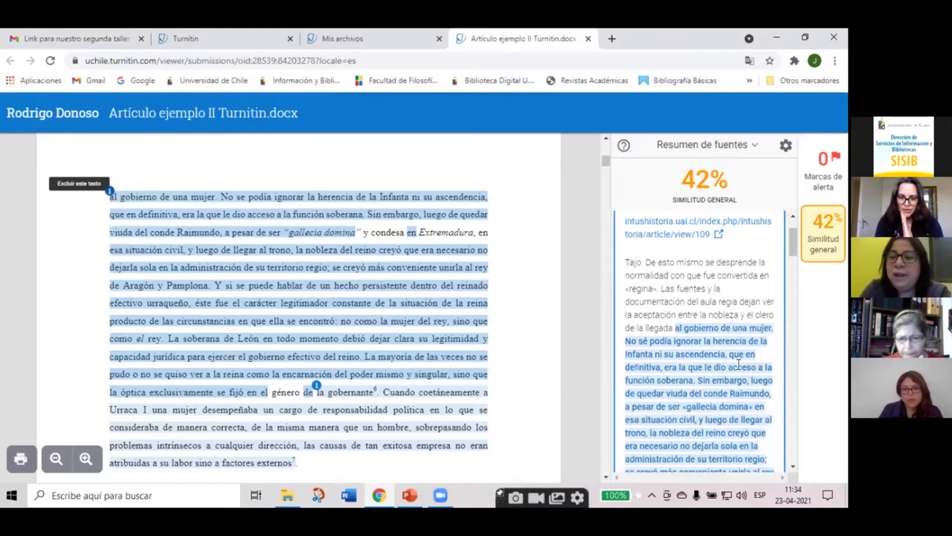
scroll(739, 364, up, 1)
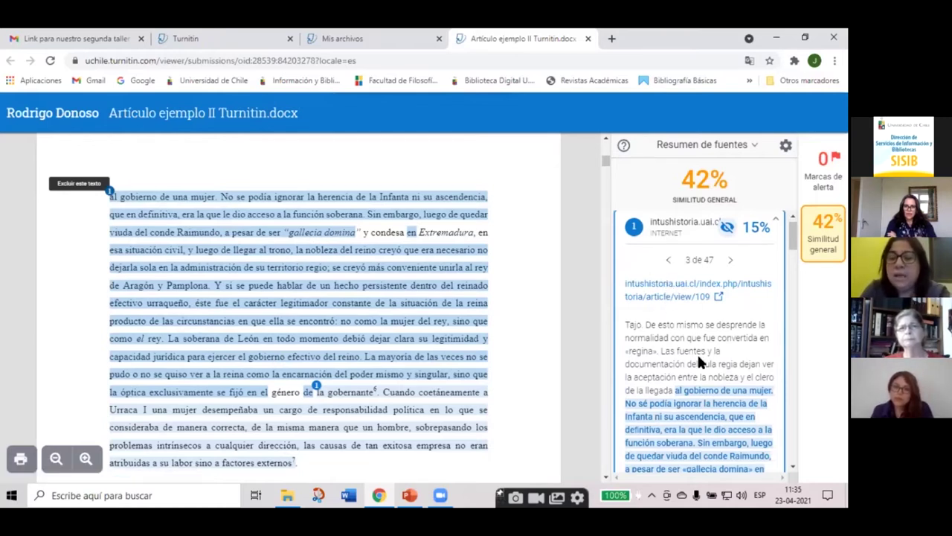
scroll(697, 353, down, 3)
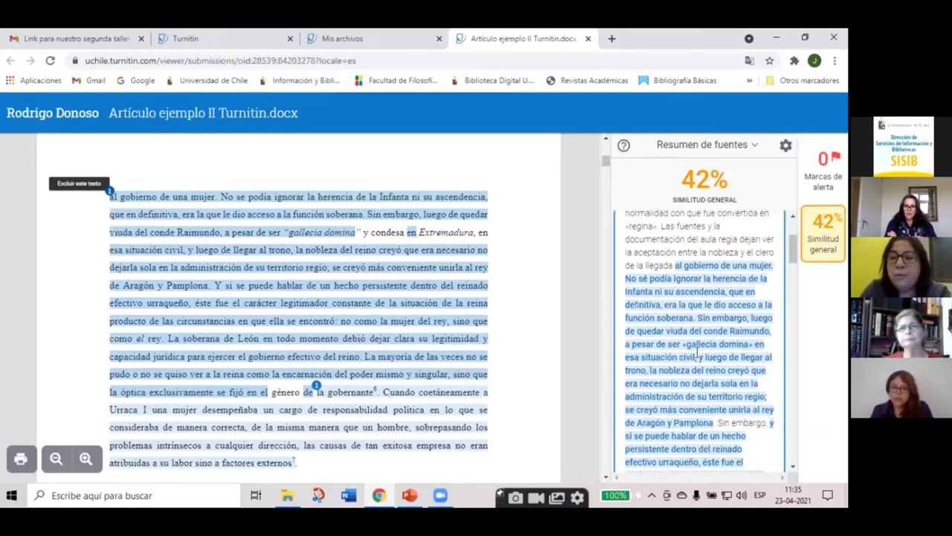
scroll(688, 362, up, 1)
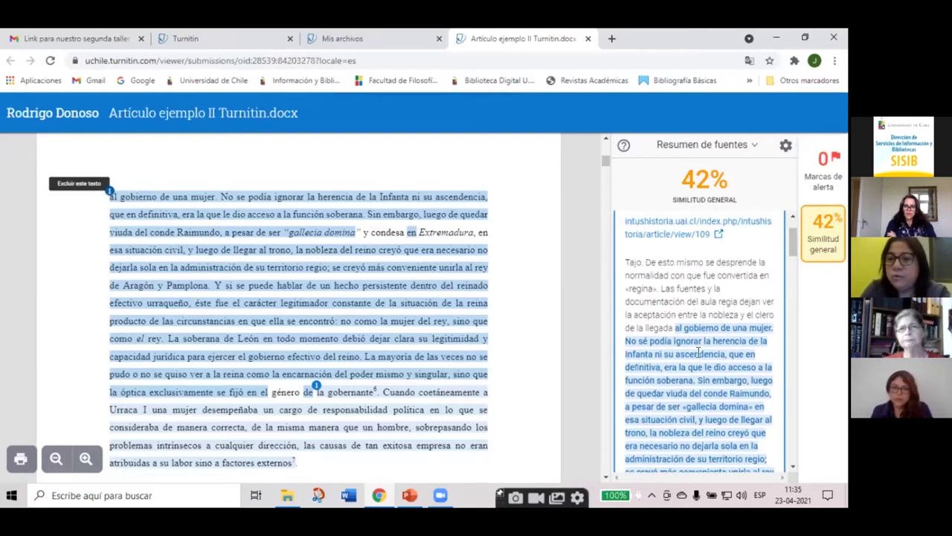
scroll(697, 352, down, 1)
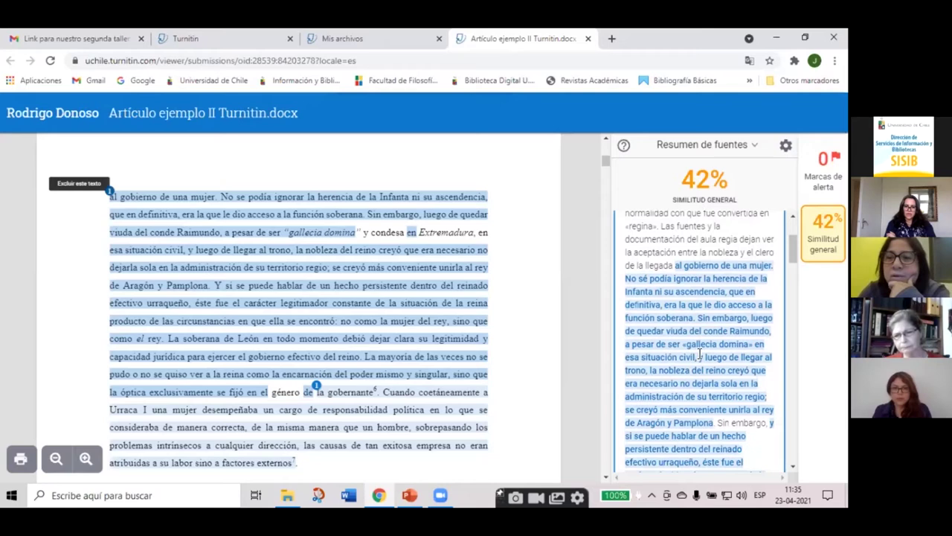
Read through intushistoria.uai.cl's matching source text in the side panel and back up
scroll(699, 355, down, 1)
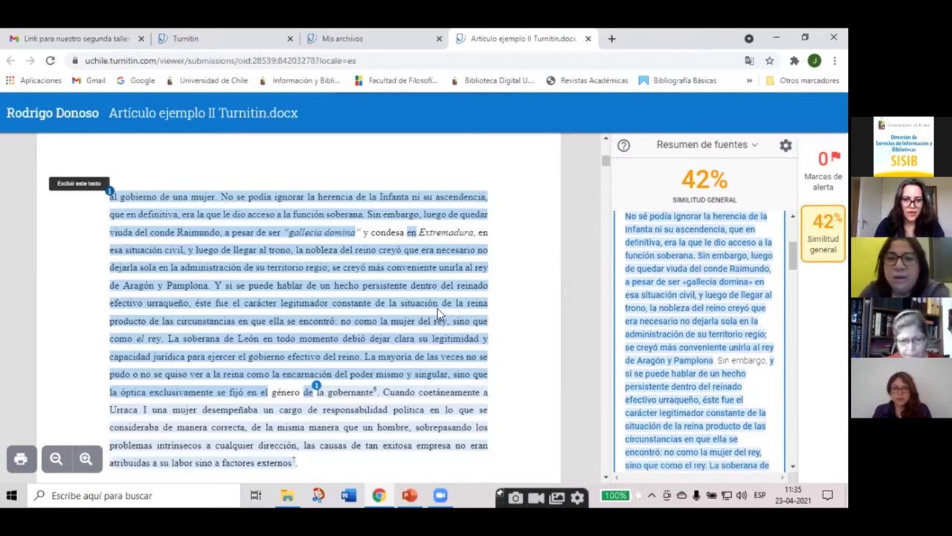
scroll(692, 287, down, 1)
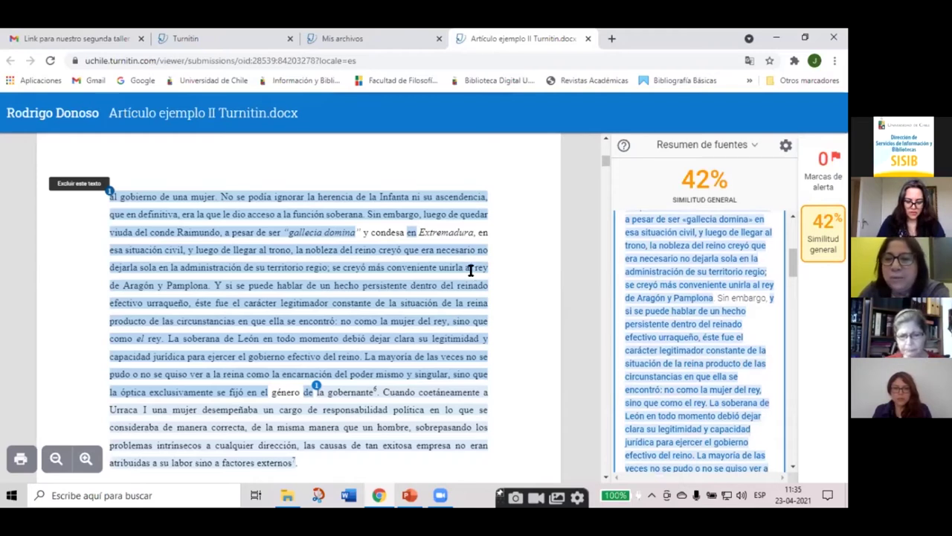
scroll(683, 321, down, 3)
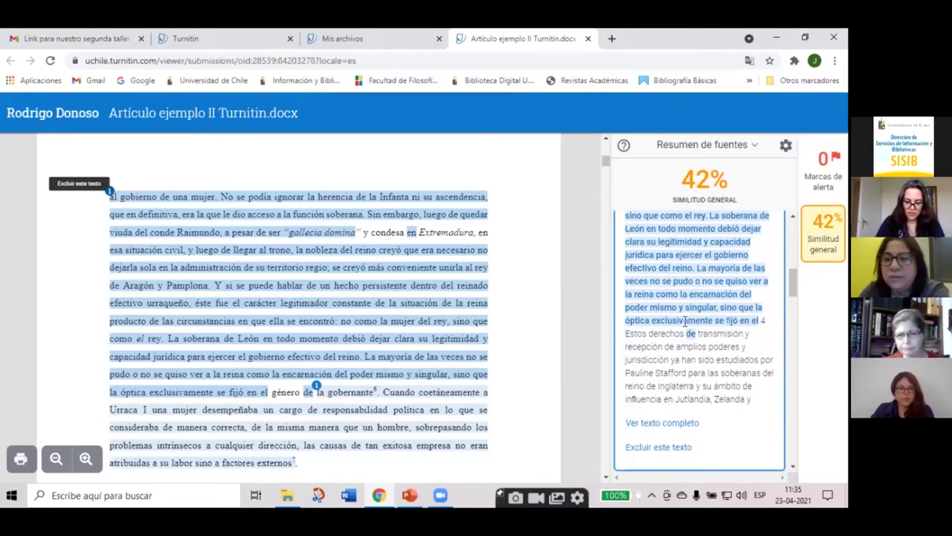
scroll(685, 321, up, 2)
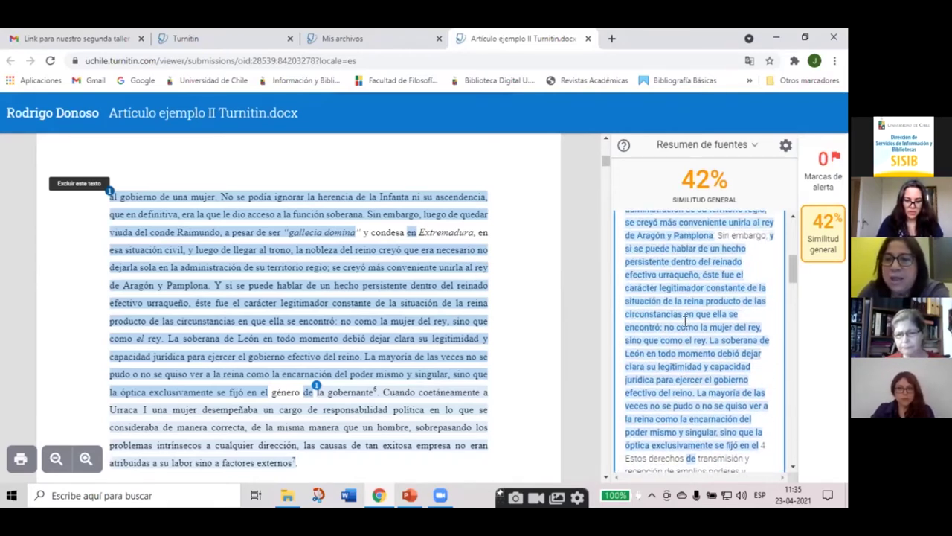
scroll(686, 327, up, 3)
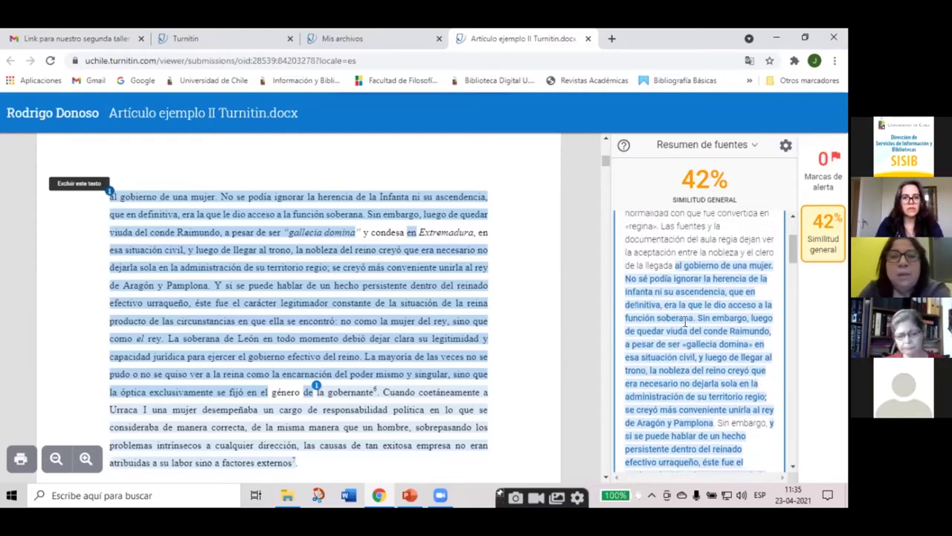
scroll(140, 256, up, 1)
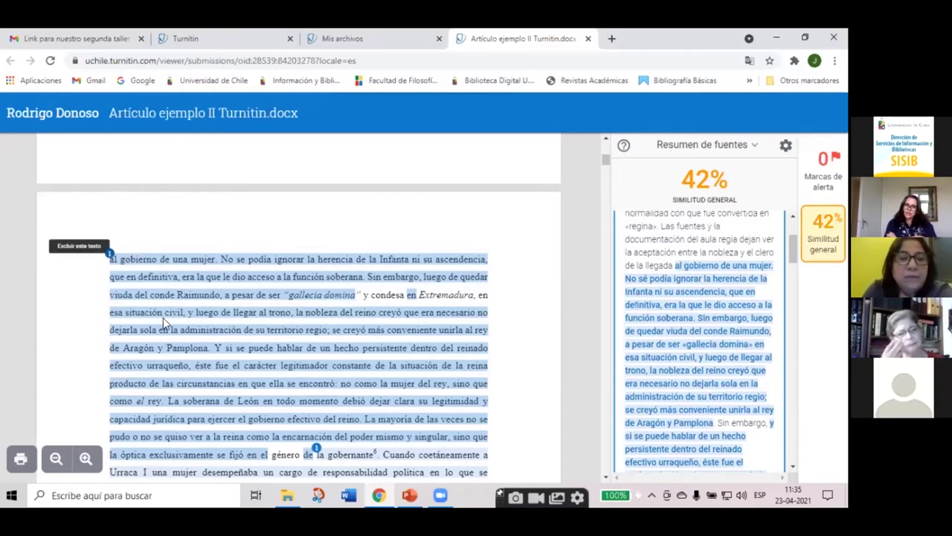
scroll(164, 322, up, 2)
scroll(165, 324, up, 1)
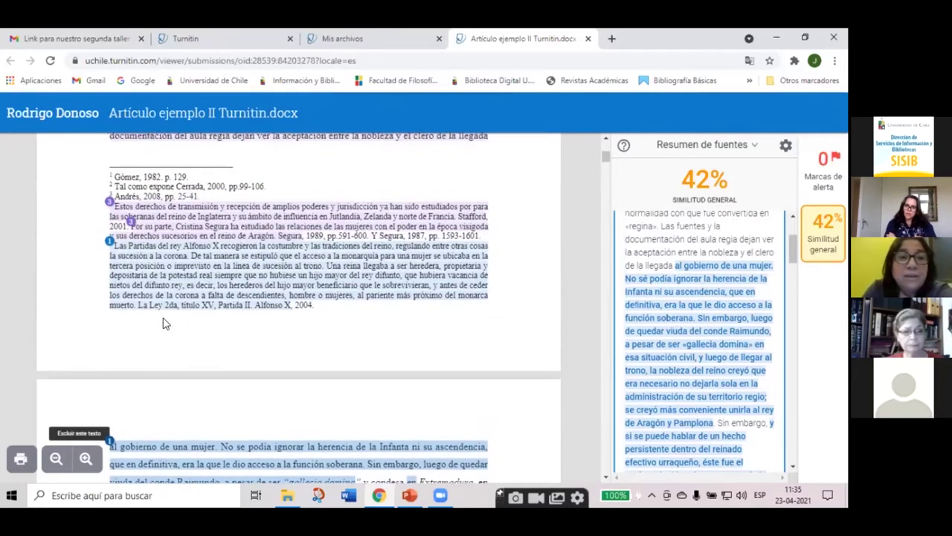
scroll(165, 323, up, 2)
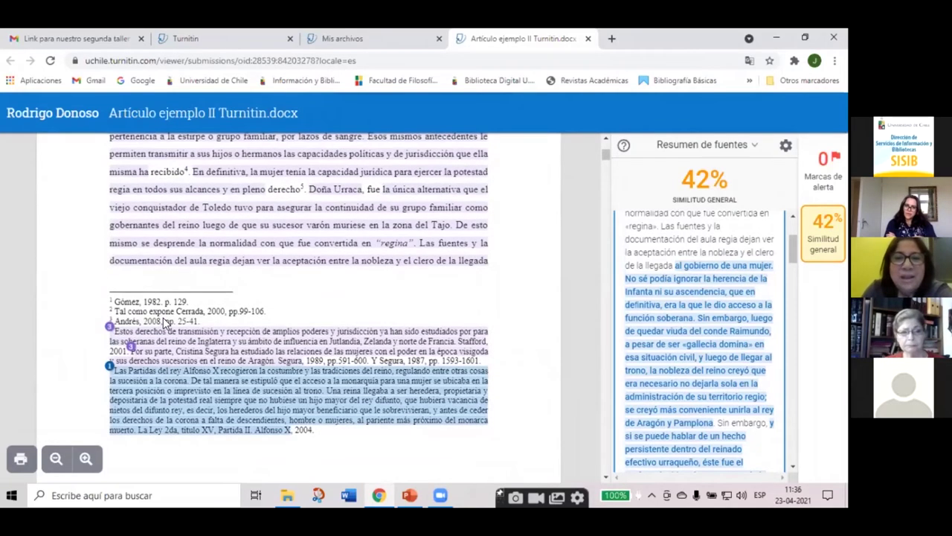
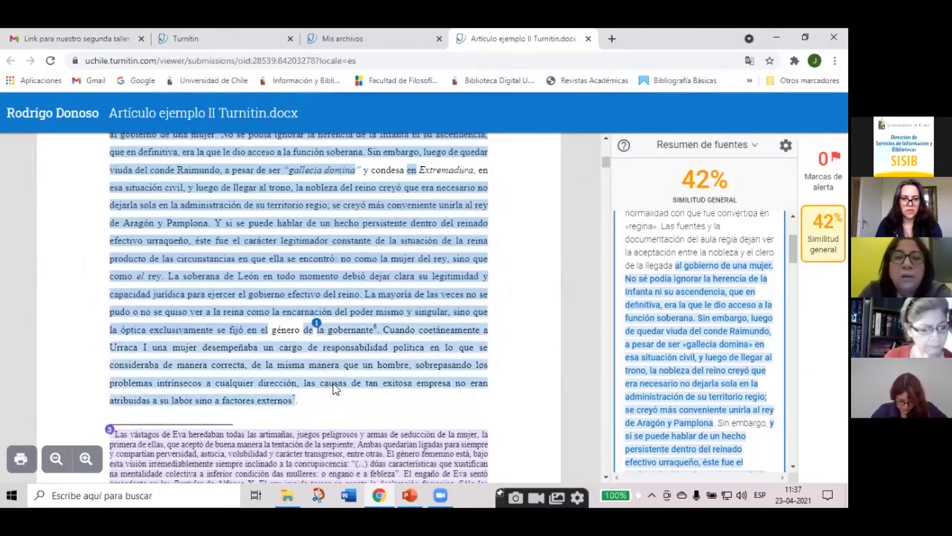
scroll(332, 362, up, 2)
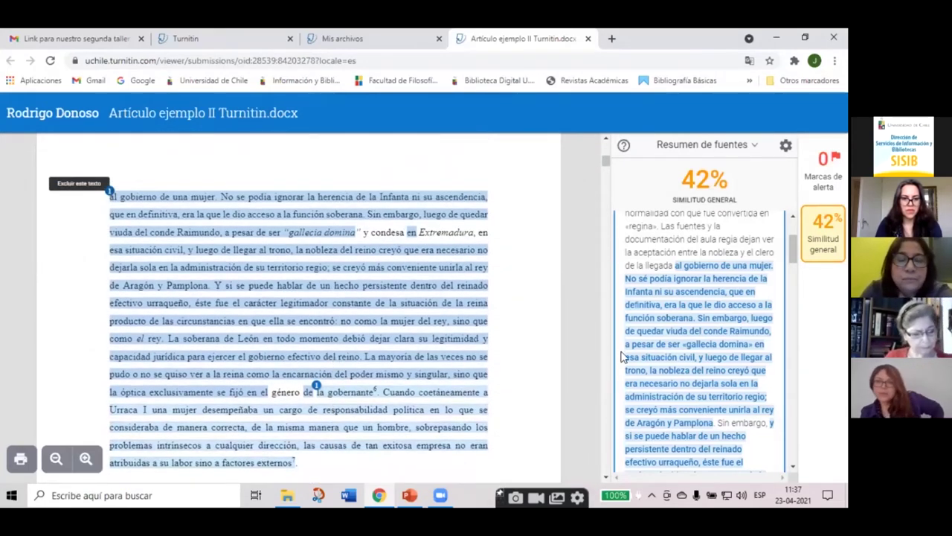
Switch the source view from Resumen de fuentes to Todas las fuentes, listing all 1231 similar sources
click(737, 147)
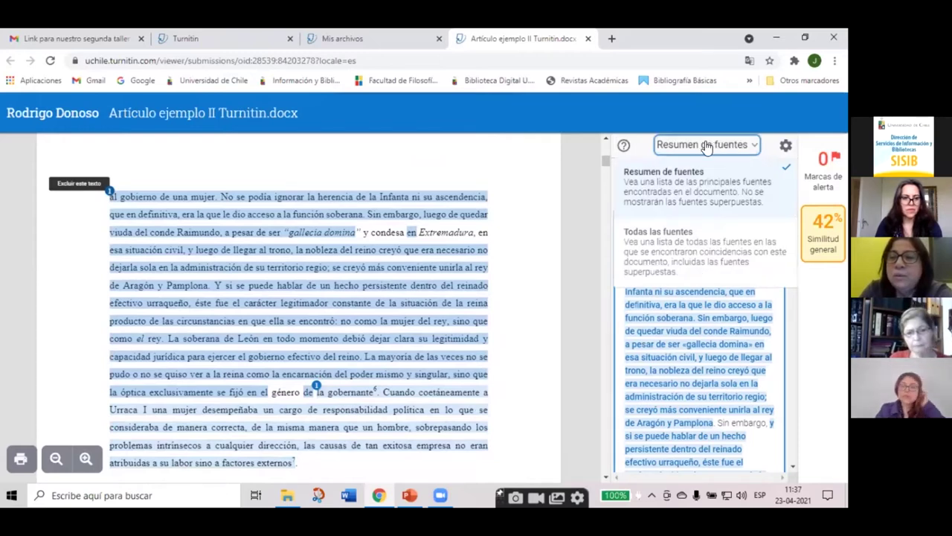
click(640, 245)
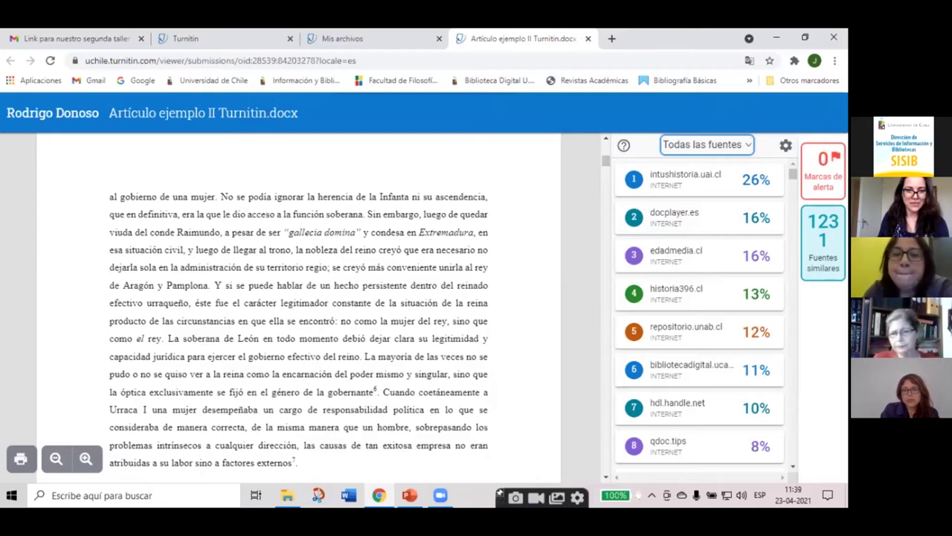
scroll(697, 252, down, 7)
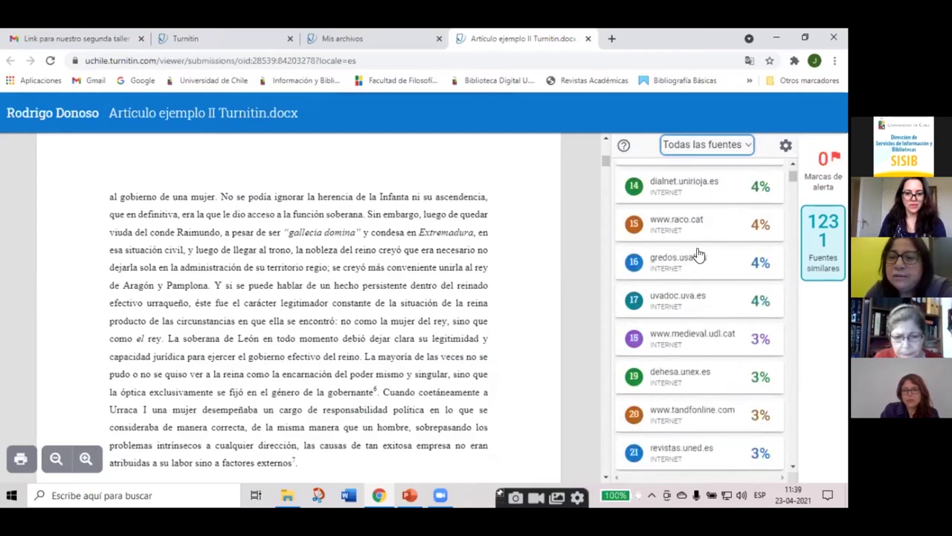
scroll(697, 256, down, 1)
scroll(698, 255, up, 8)
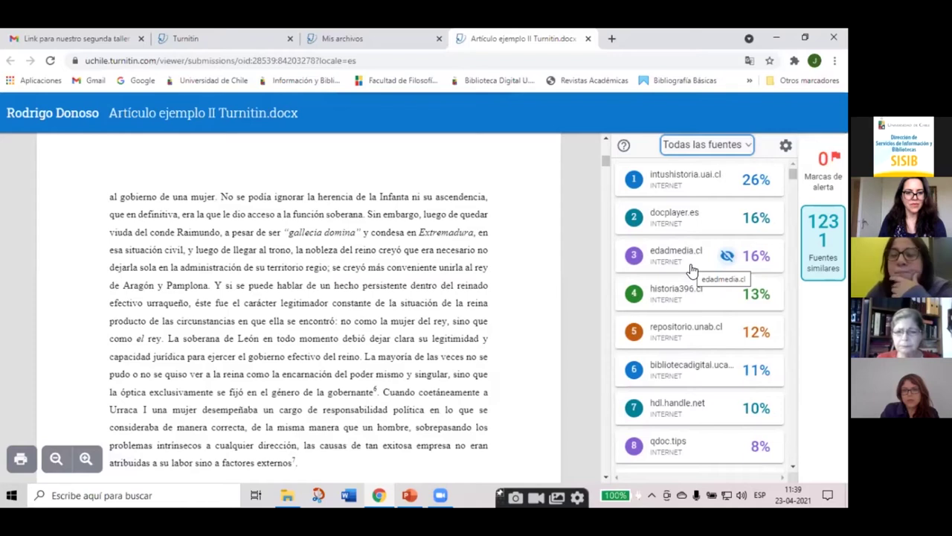
click(673, 186)
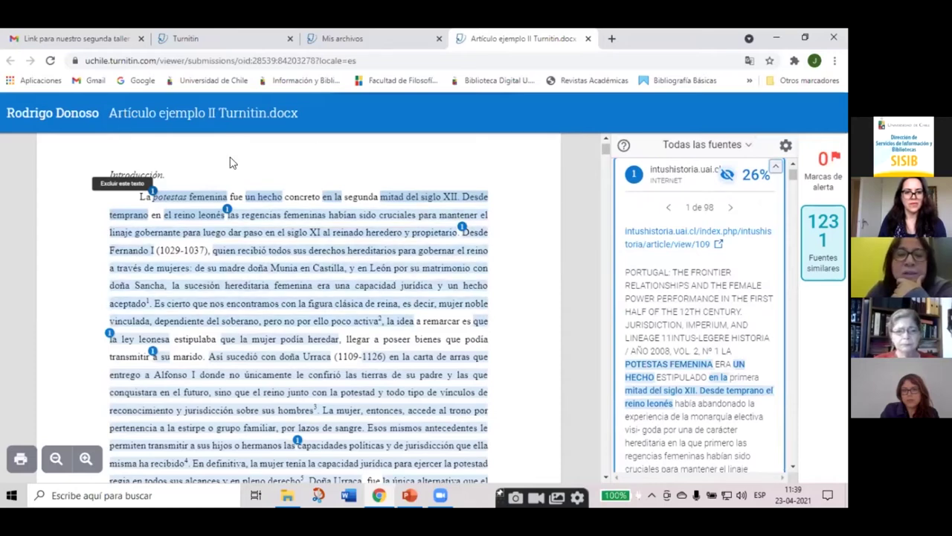
scroll(282, 272, down, 5)
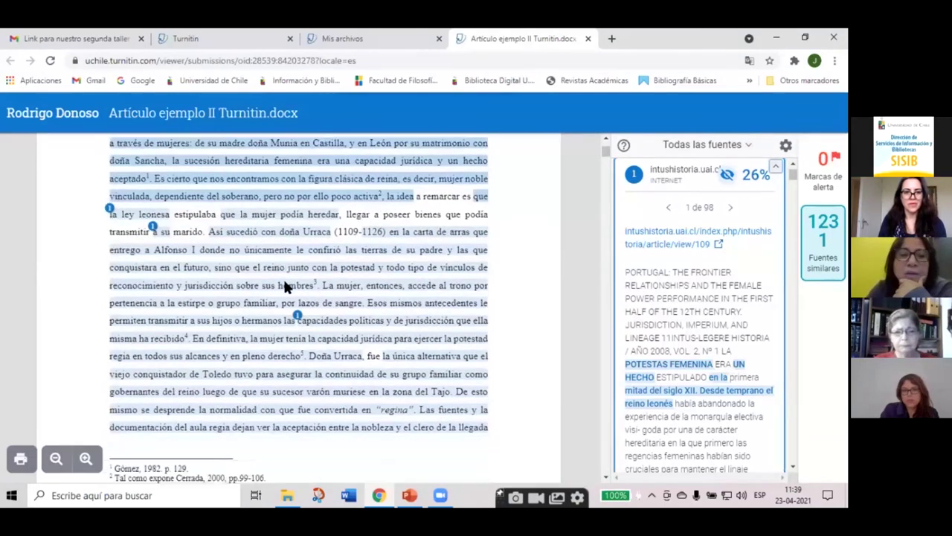
scroll(285, 289, down, 8)
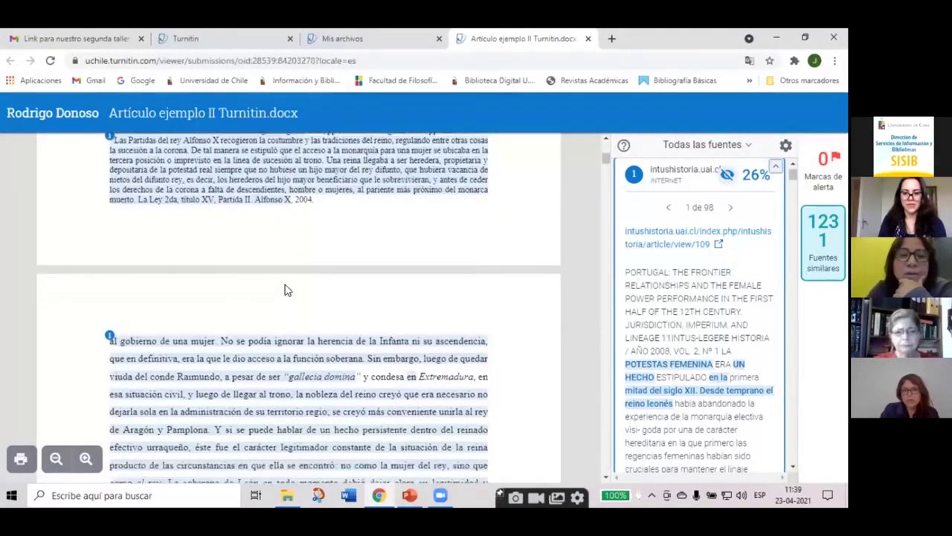
scroll(285, 288, down, 10)
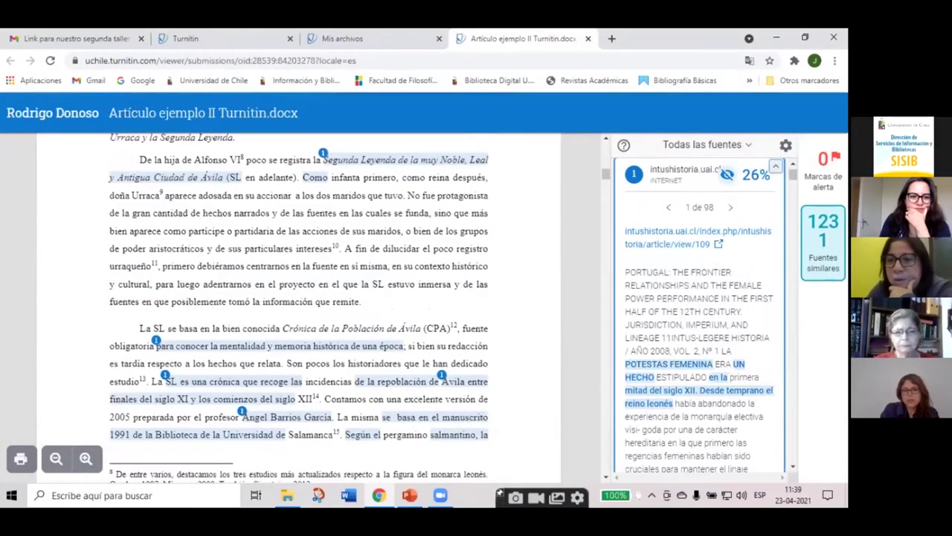
click(699, 175)
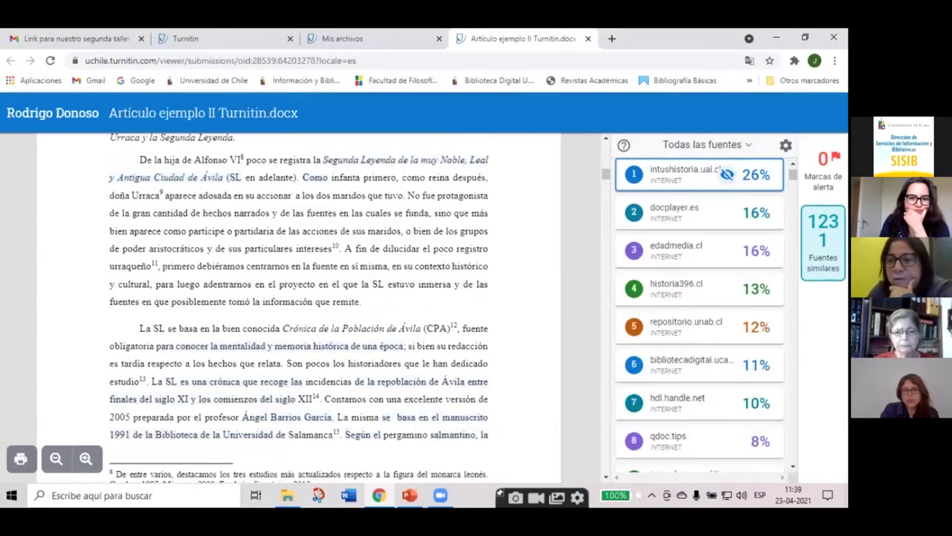
Review and close the docplayer.es match details, then expand the historia396.cl source at 13%
click(677, 214)
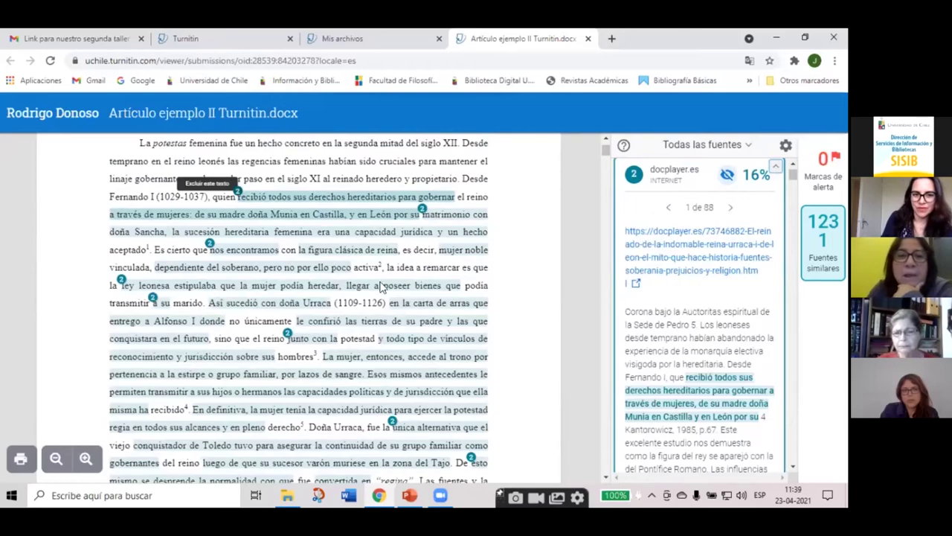
scroll(325, 299, down, 1)
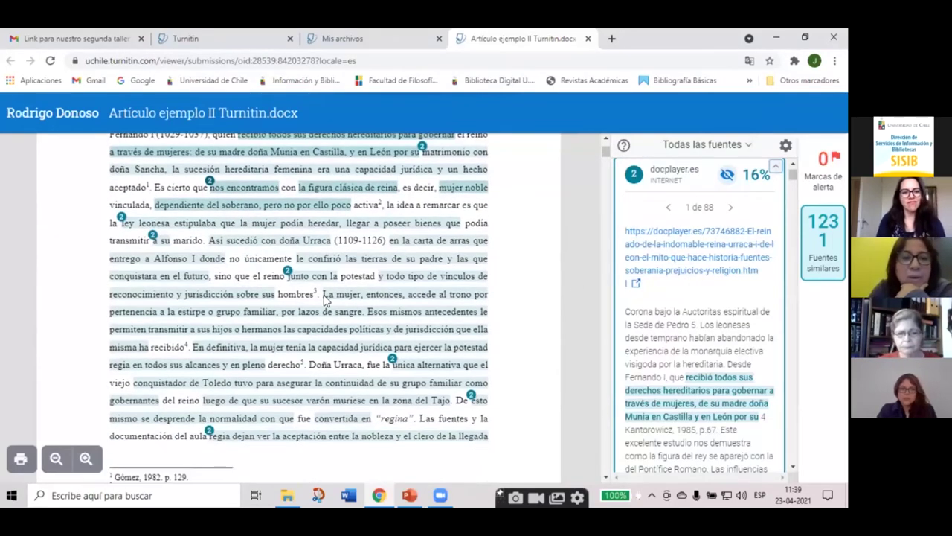
scroll(325, 299, down, 3)
scroll(327, 377, down, 2)
scroll(327, 377, down, 10)
scroll(327, 377, down, 10)
scroll(719, 351, up, 1)
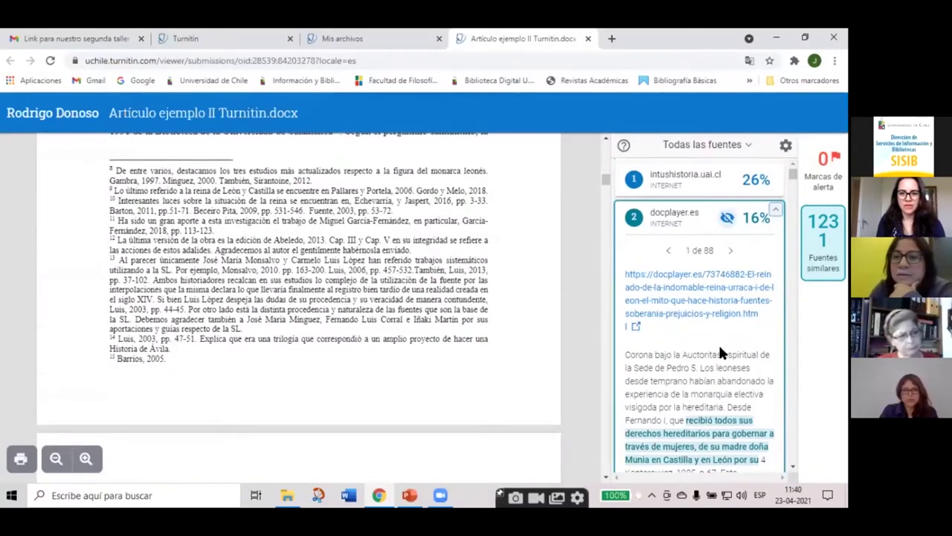
click(685, 223)
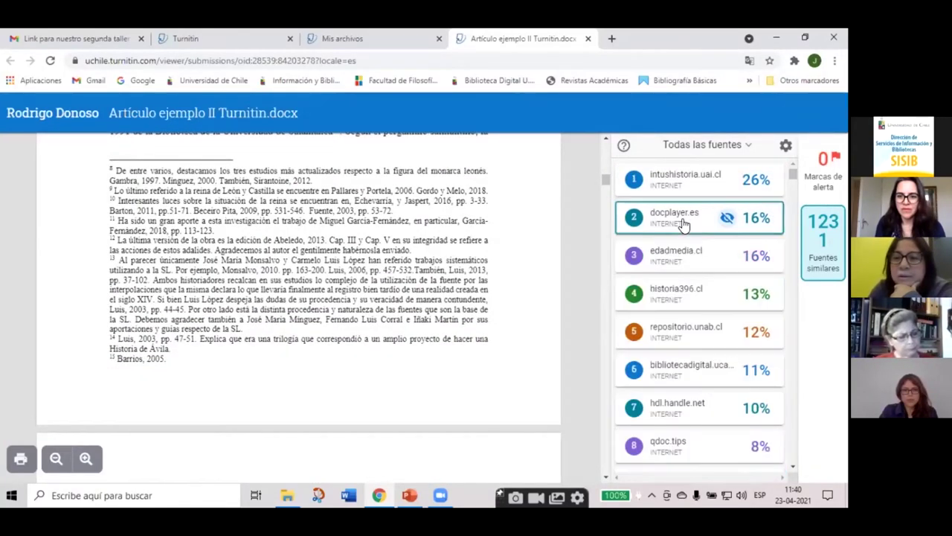
click(689, 292)
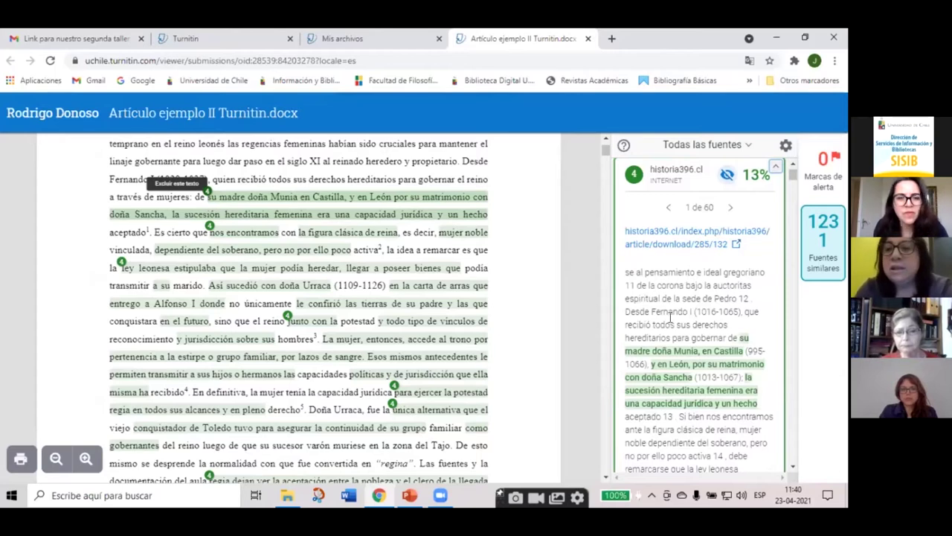
Expand the edadmedia.cl source to inspect its passages, then collapse it back into the sources list
scroll(671, 350, down, 3)
scroll(673, 358, up, 3)
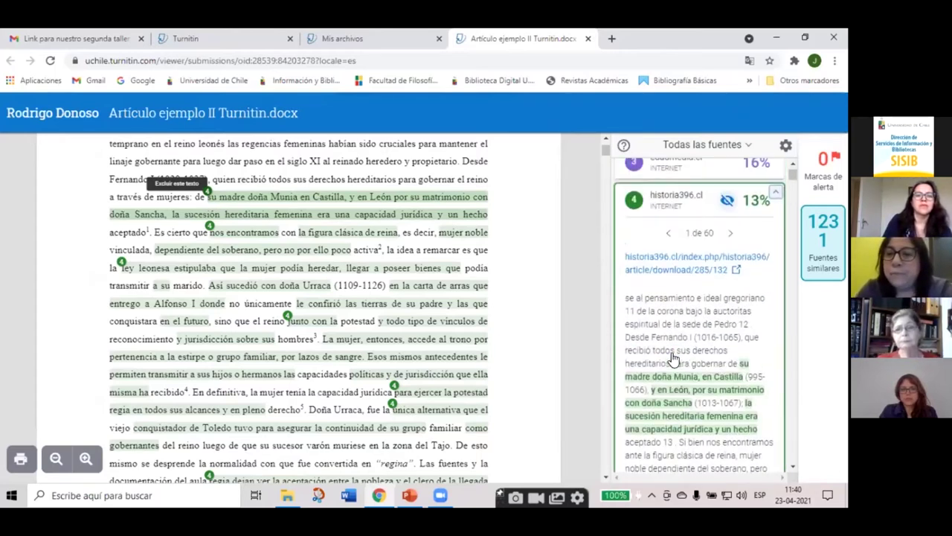
scroll(688, 257, up, 2)
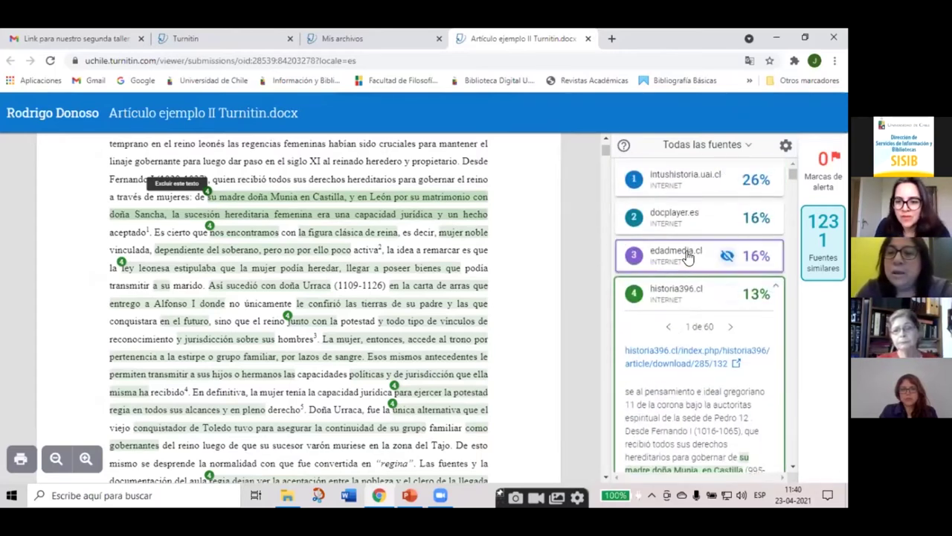
click(689, 257)
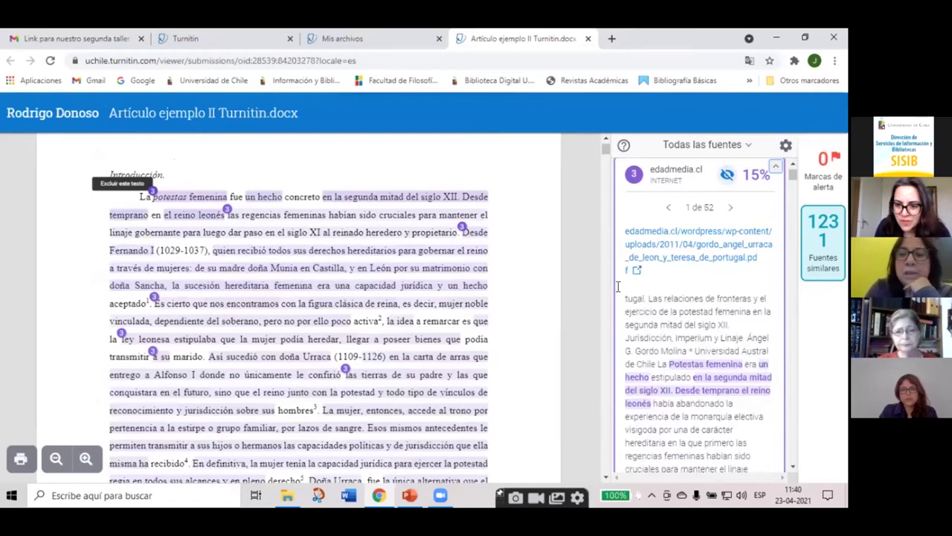
scroll(685, 316, up, 2)
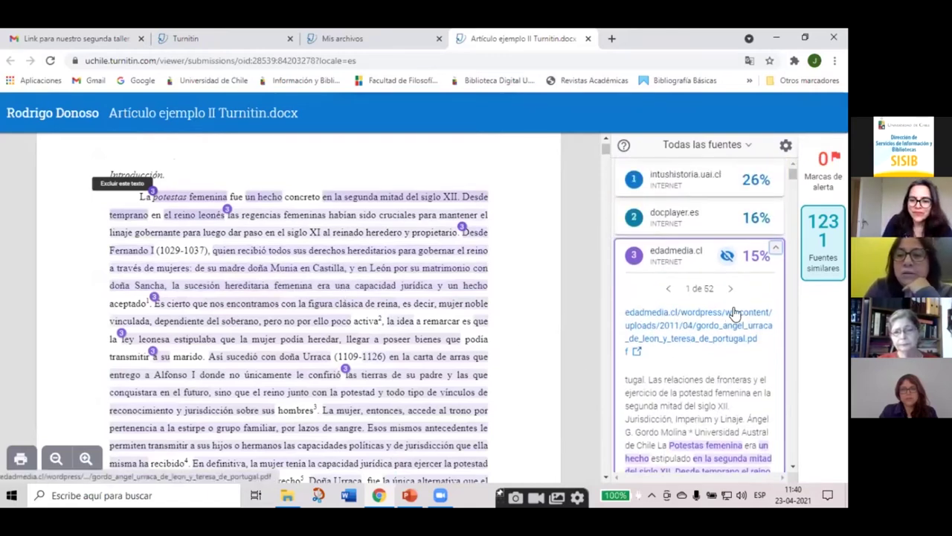
click(774, 247)
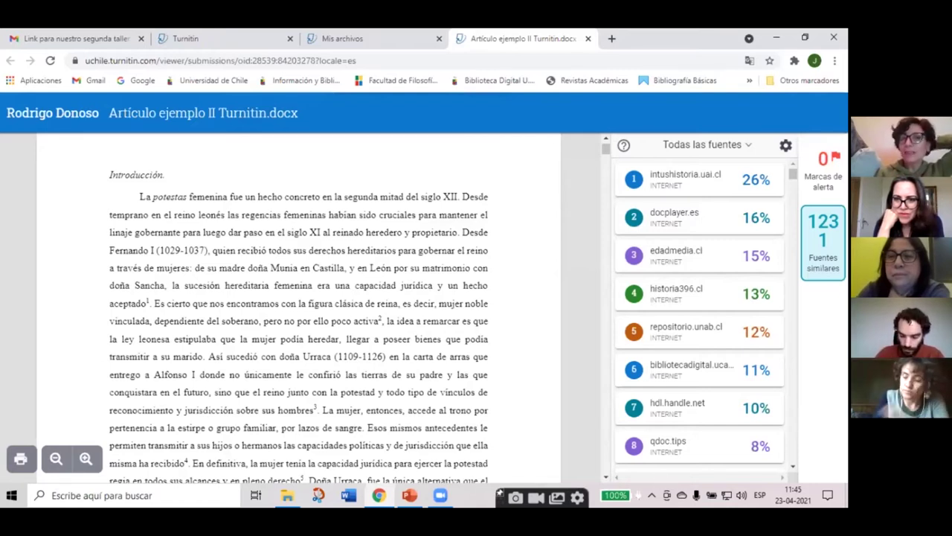
scroll(742, 271, down, 5)
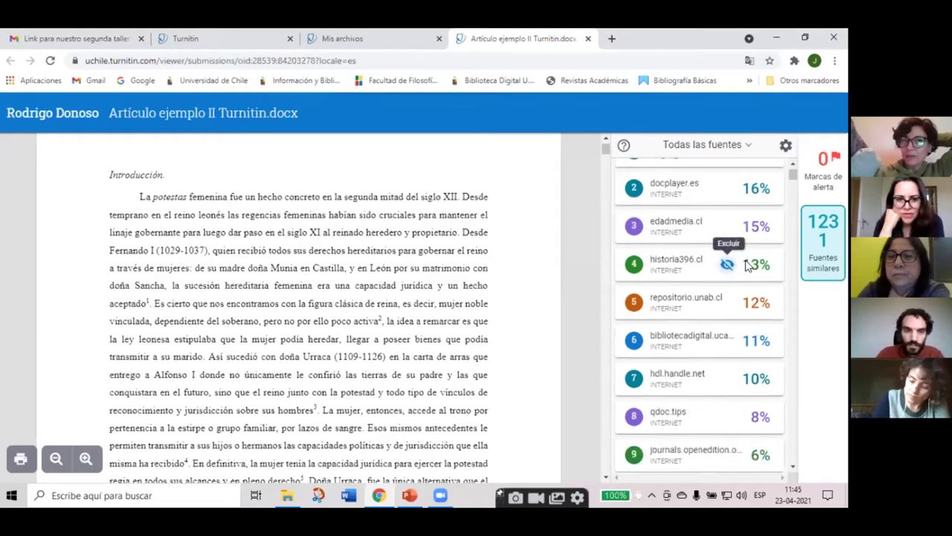
scroll(746, 256, up, 5)
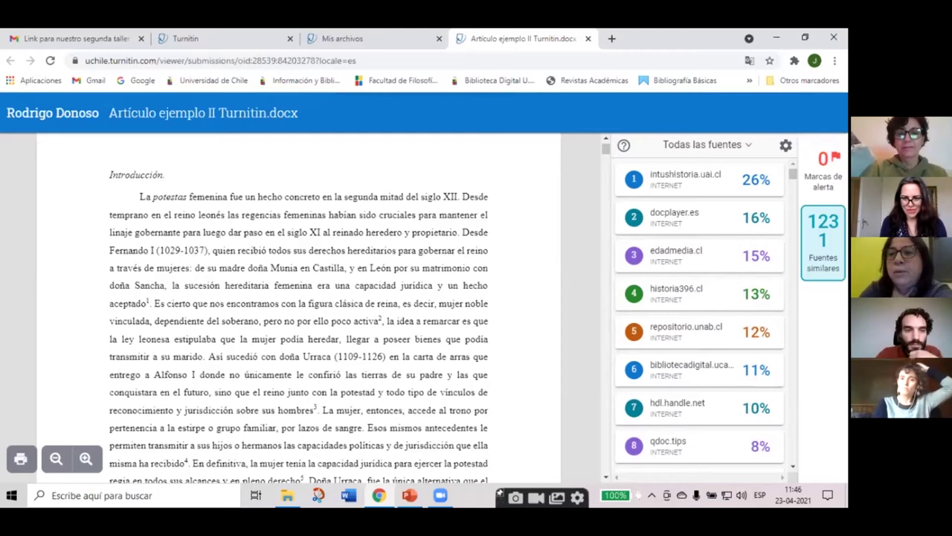
mouse_move(727, 217)
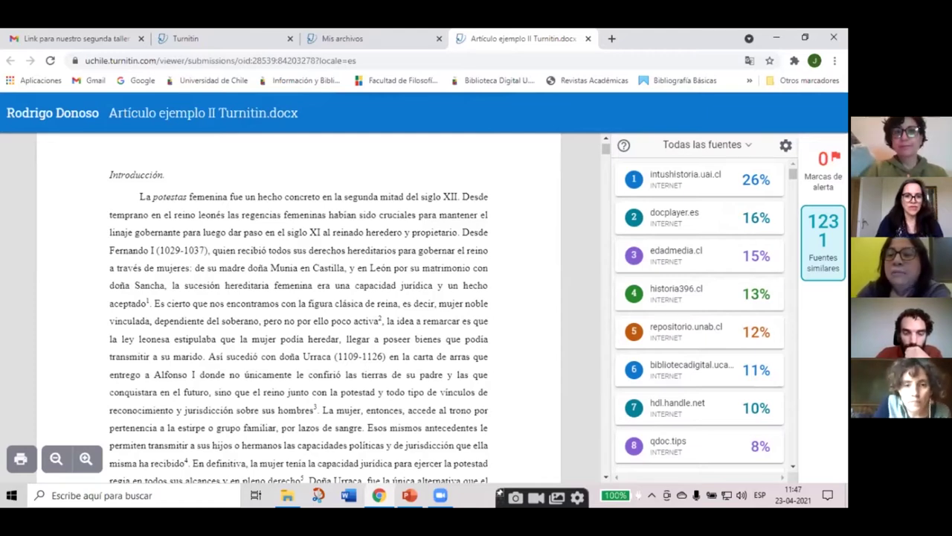
Exclude Bibliografía and Citas from the similarity report, reducing similar sources to 143
click(785, 146)
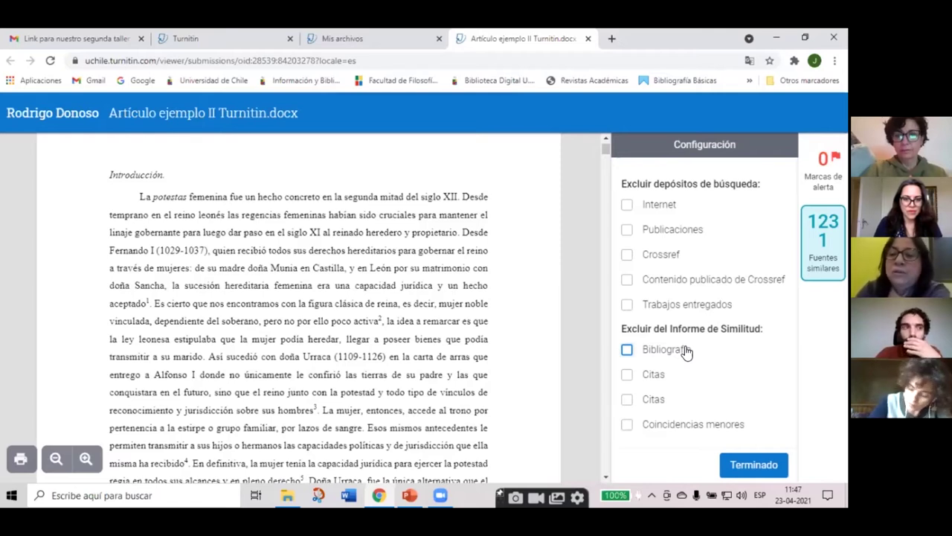
click(626, 352)
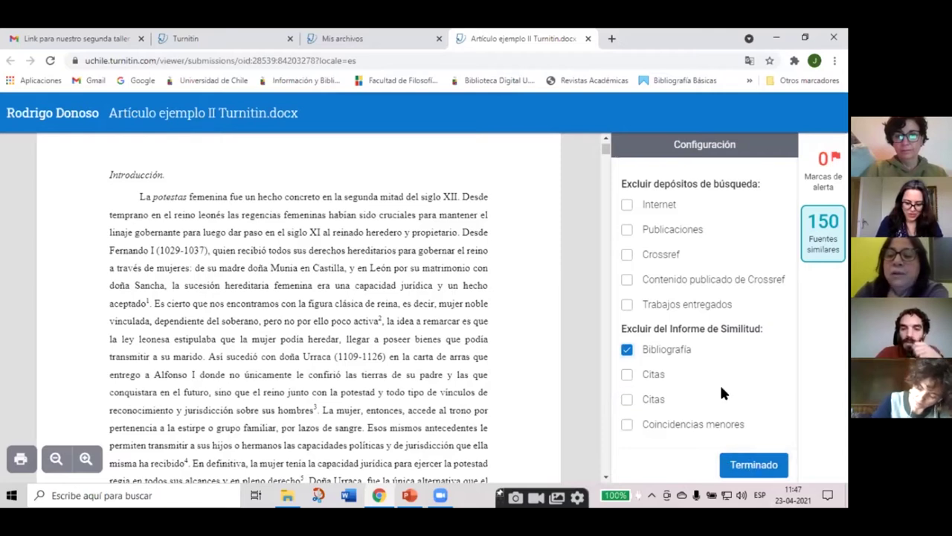
click(628, 377)
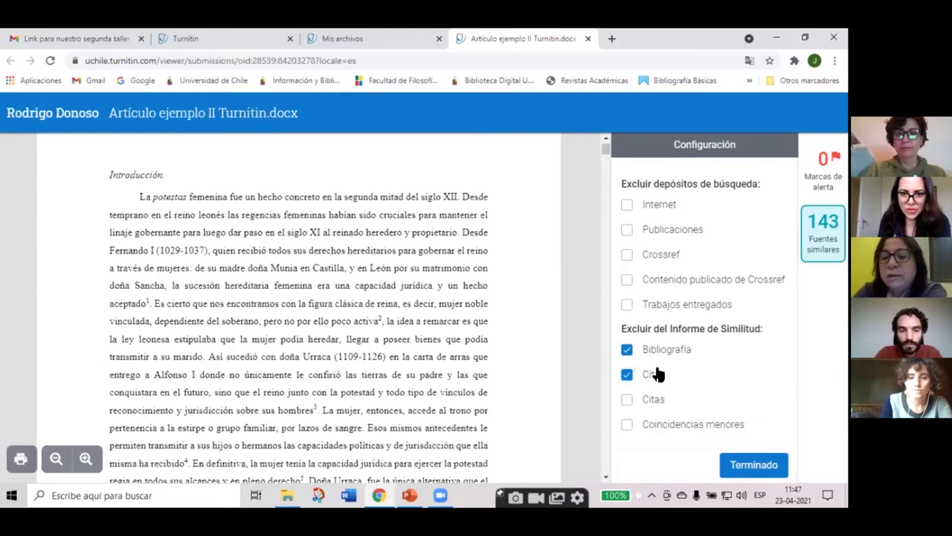
Also exclude matches under 8 words and apply the filters, leaving 133 similar sources
click(627, 424)
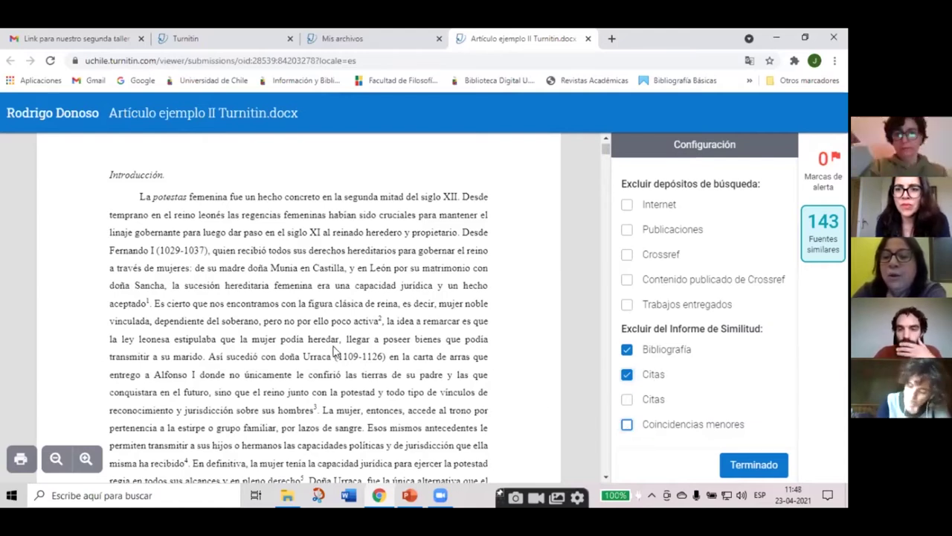
scroll(333, 349, down, 1)
scroll(333, 352, down, 2)
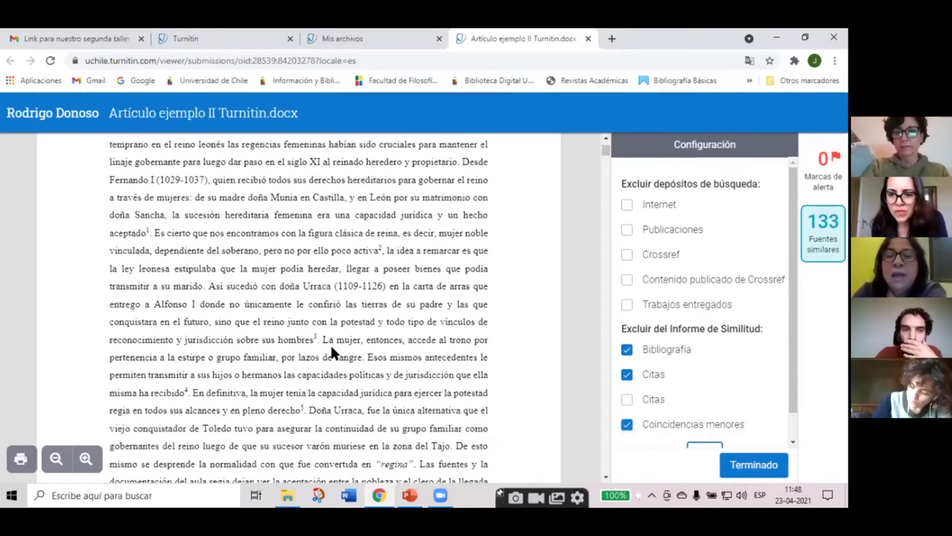
scroll(332, 348, down, 2)
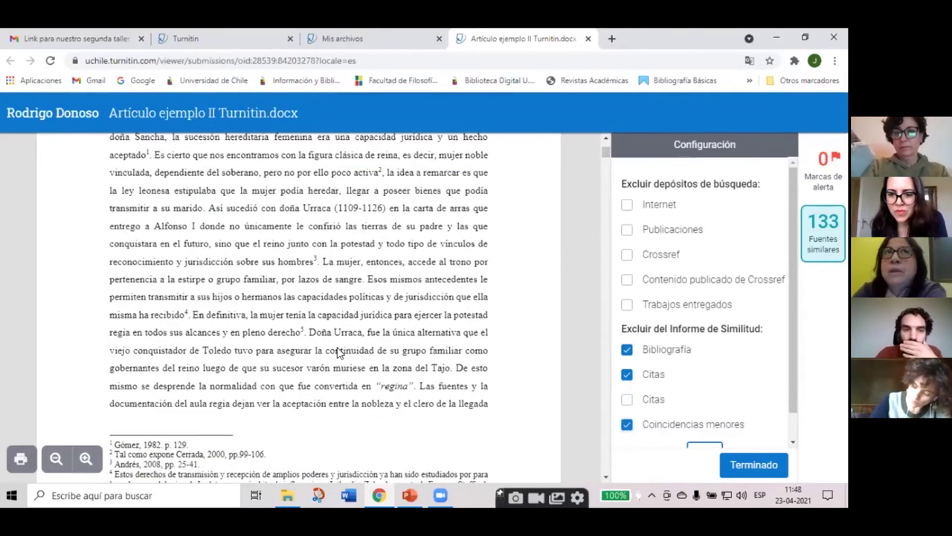
scroll(337, 352, down, 3)
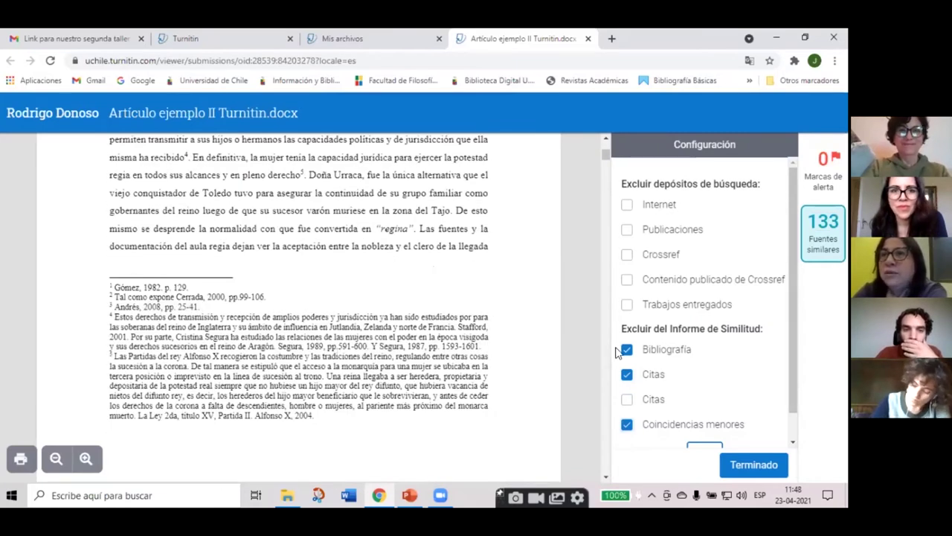
scroll(710, 433, down, 1)
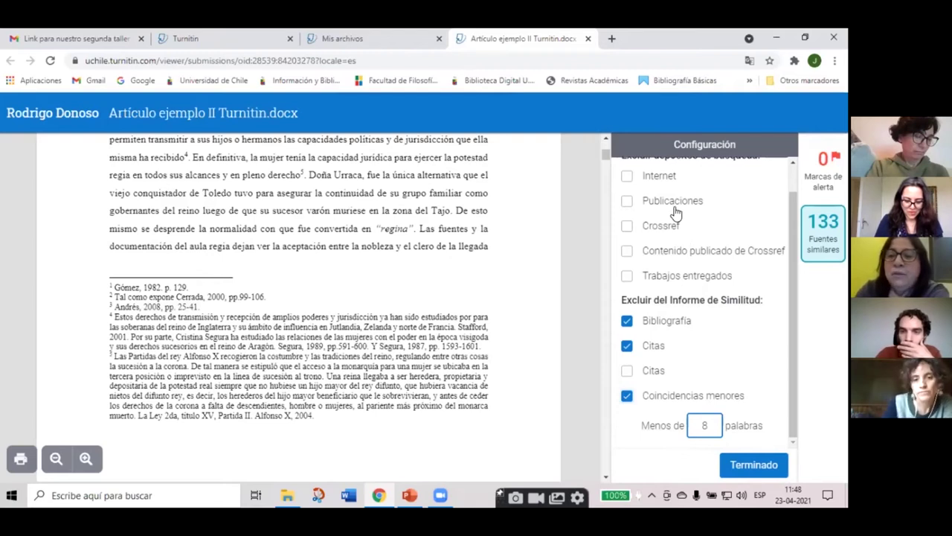
scroll(675, 213, up, 1)
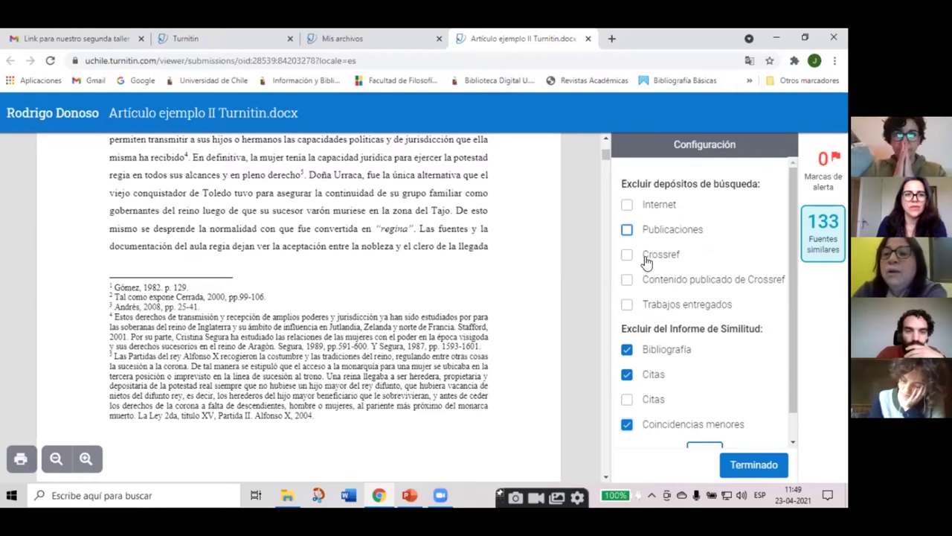
scroll(752, 476, down, 1)
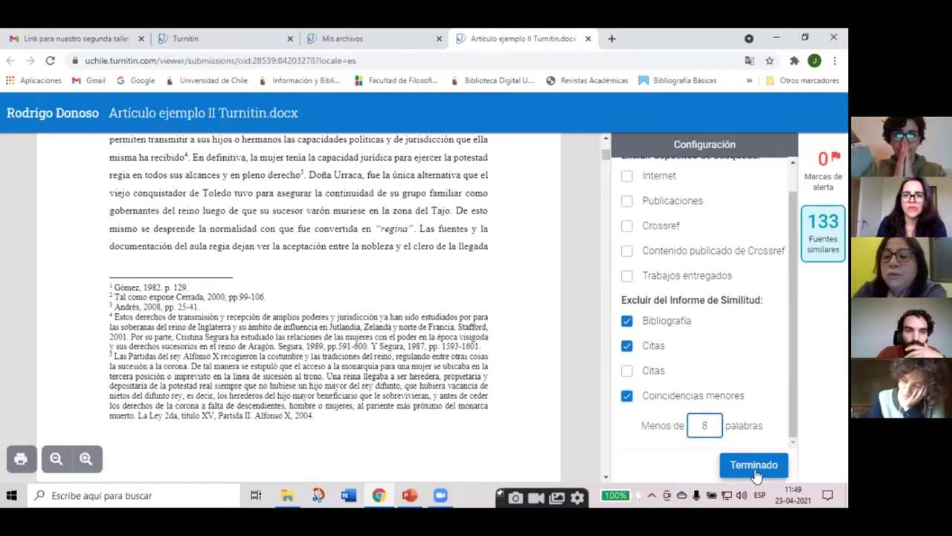
click(753, 470)
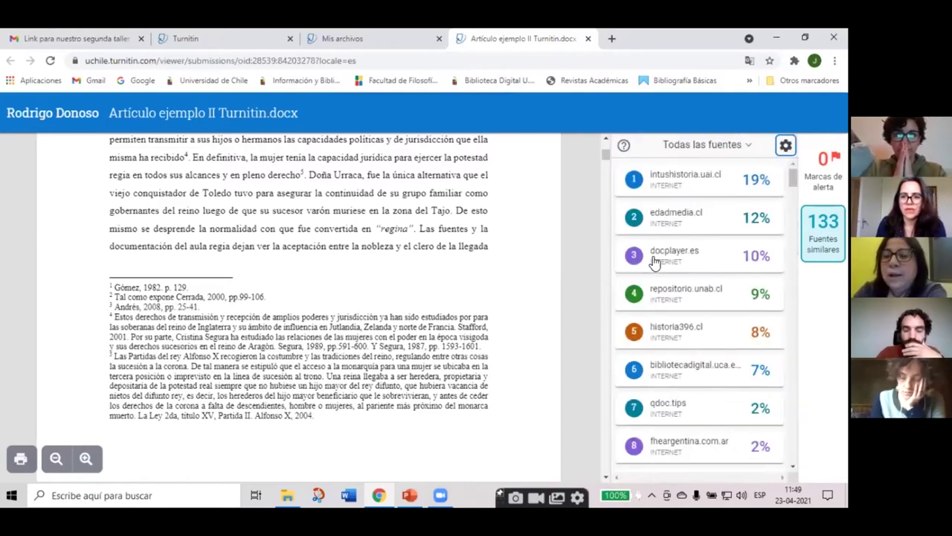
Reload the report so the filtered 29% overall similarity appears
mouse_move(682, 310)
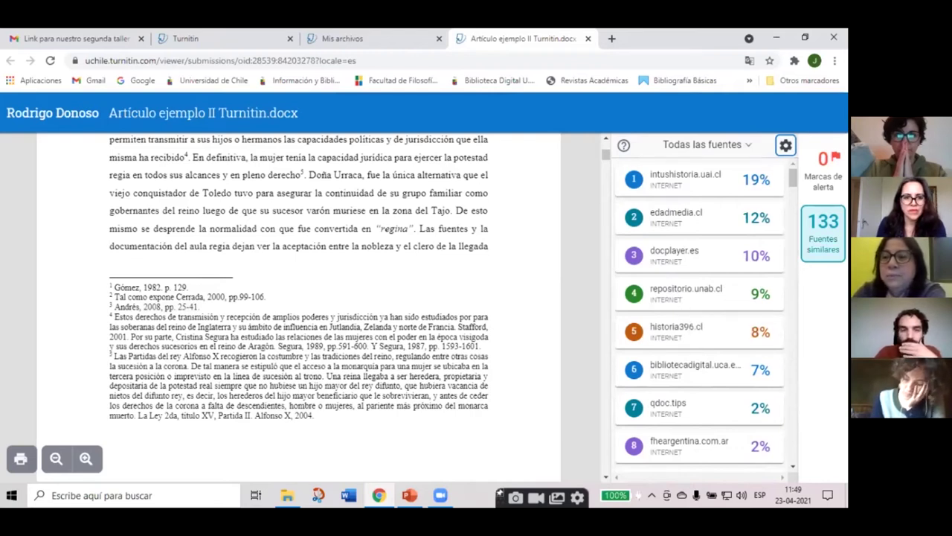
scroll(201, 214, up, 5)
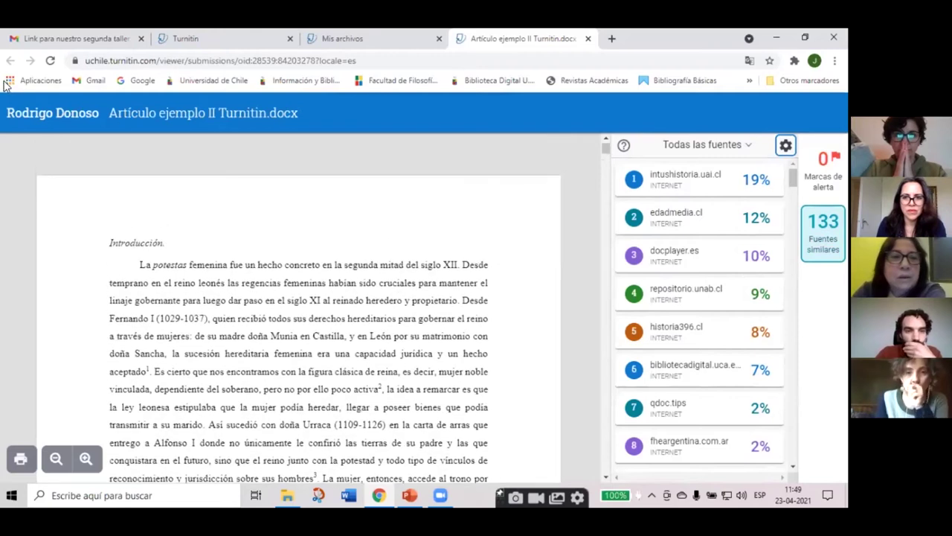
click(49, 61)
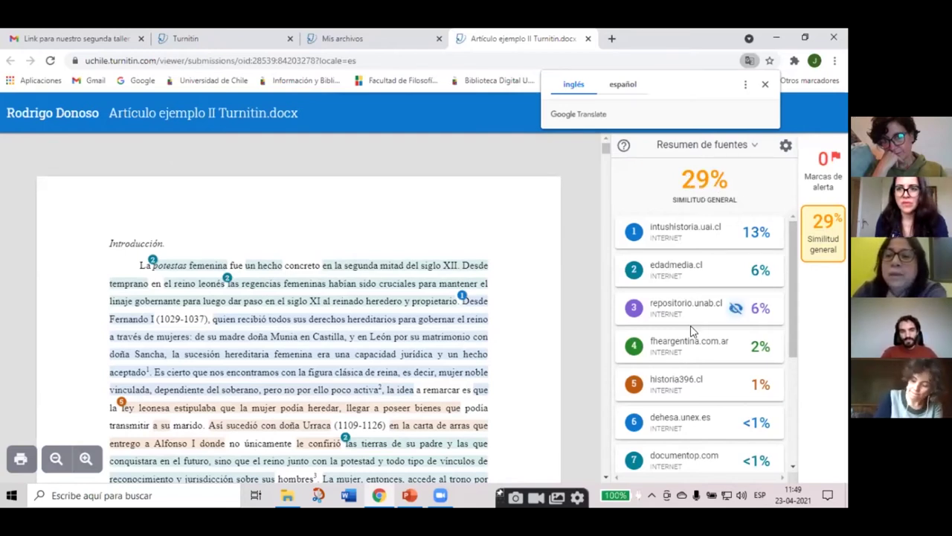
Go to Mis archivos to see the Meridional folder listing Artículo ejemplo II Turnitin.docx
scroll(690, 328, down, 2)
scroll(692, 336, up, 2)
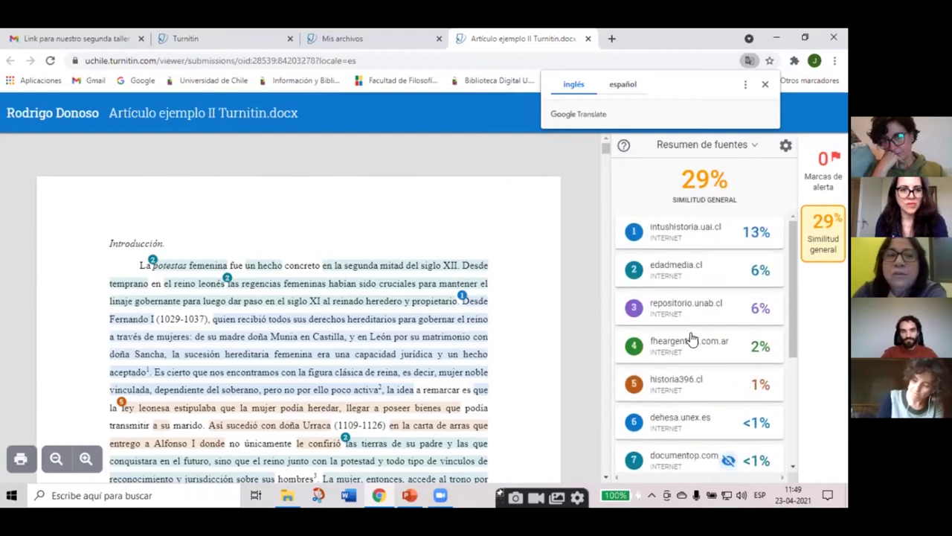
click(401, 36)
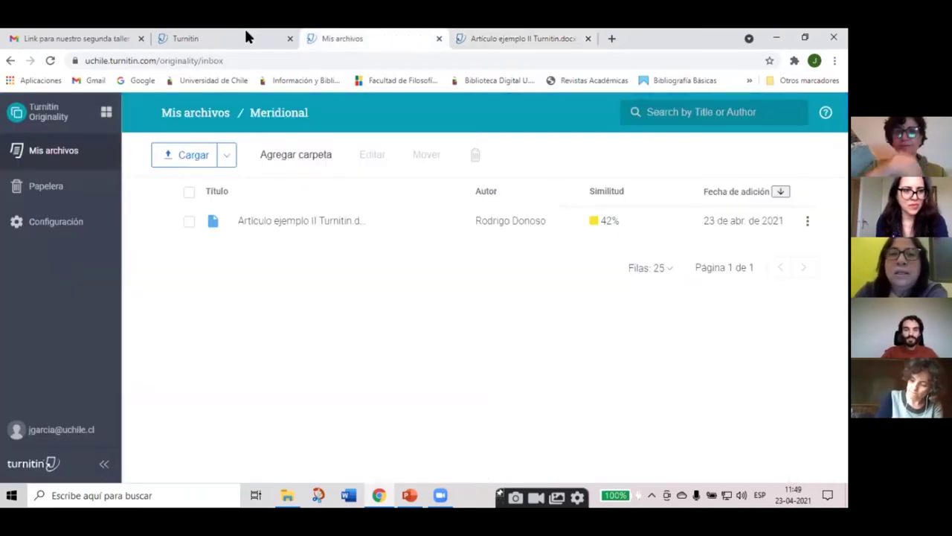
Check the default exclusions under Configuración, then return to the Artículo ejemplo II report
click(37, 222)
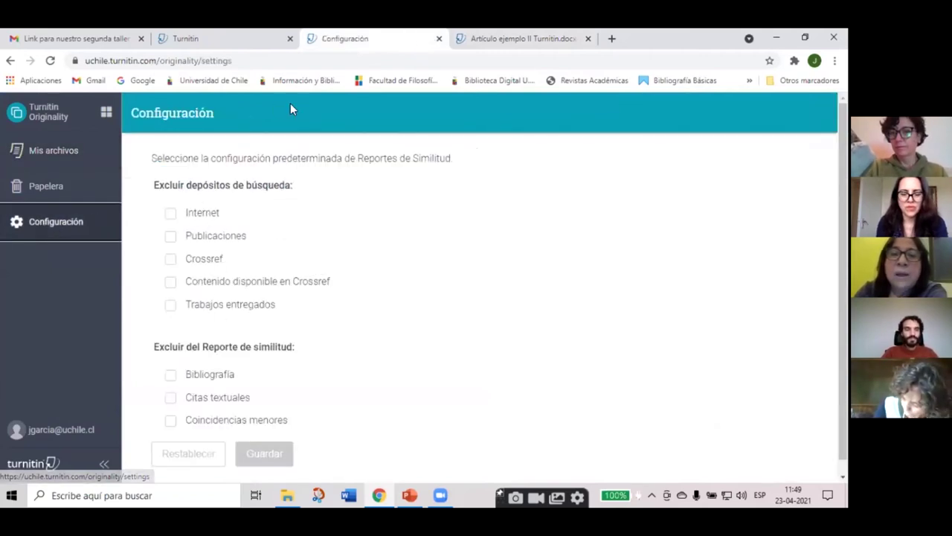
click(476, 39)
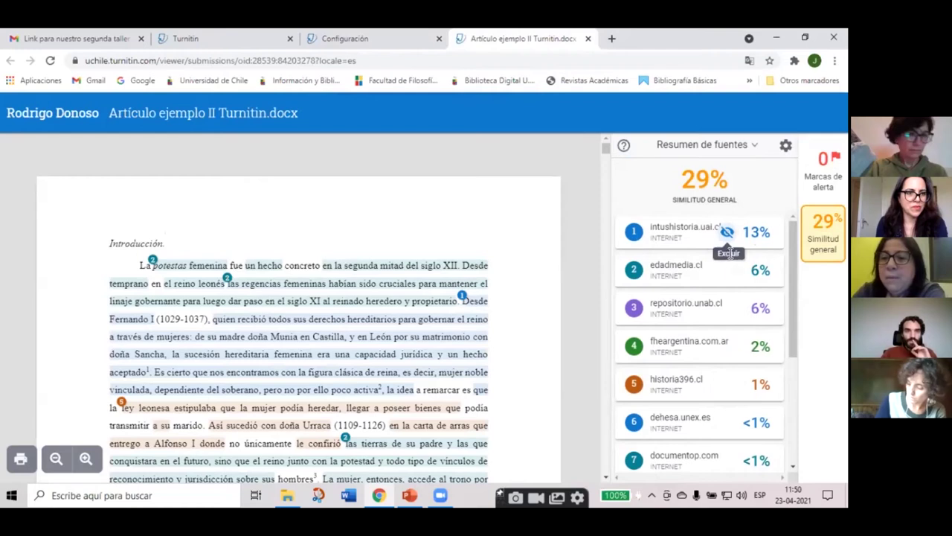
scroll(692, 350, down, 3)
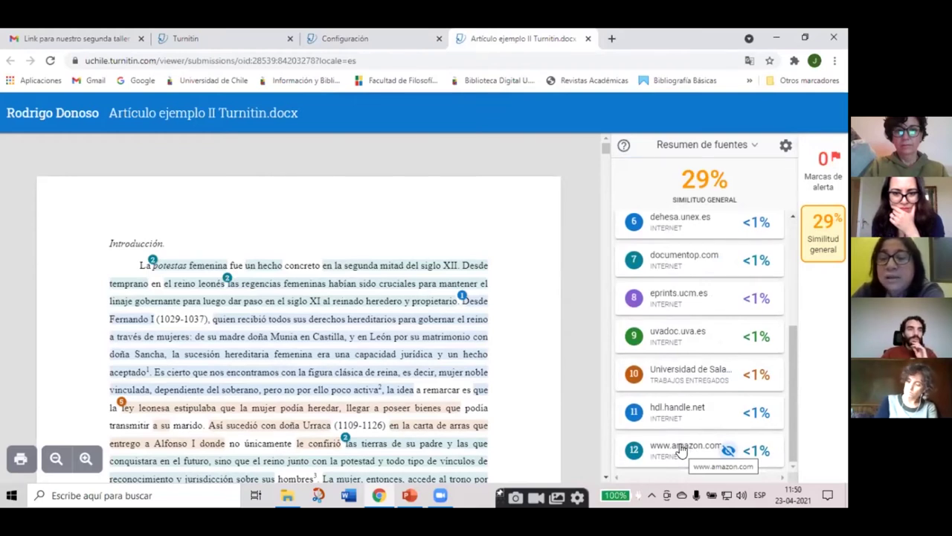
click(728, 452)
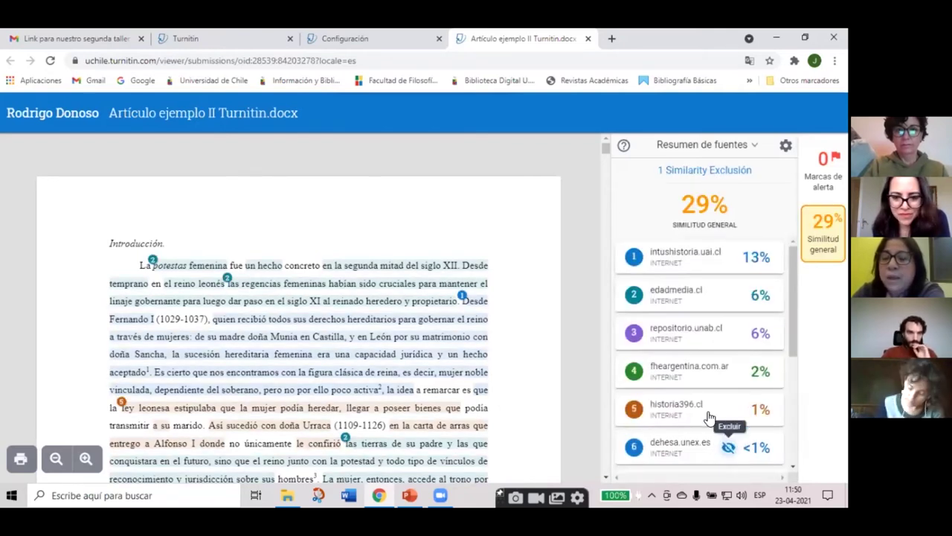
scroll(711, 407, down, 2)
scroll(711, 402, up, 2)
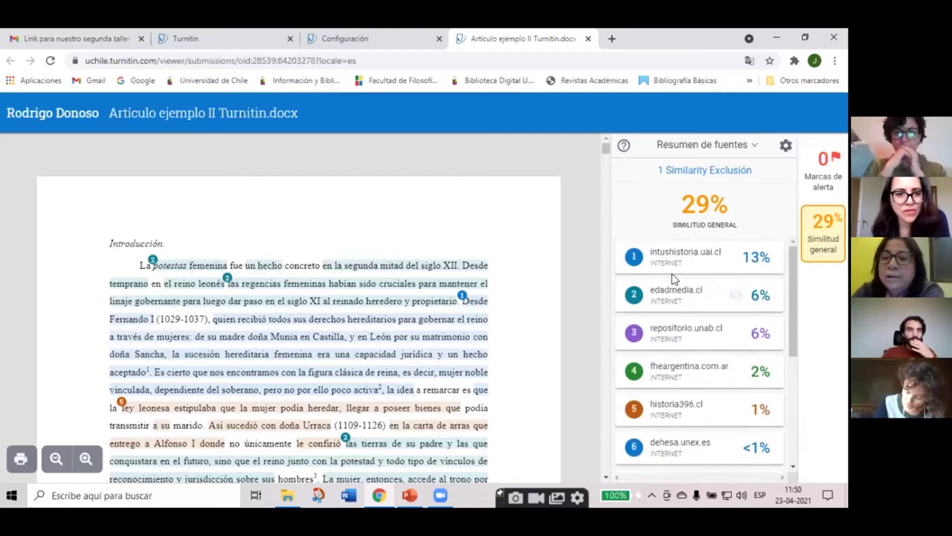
click(695, 177)
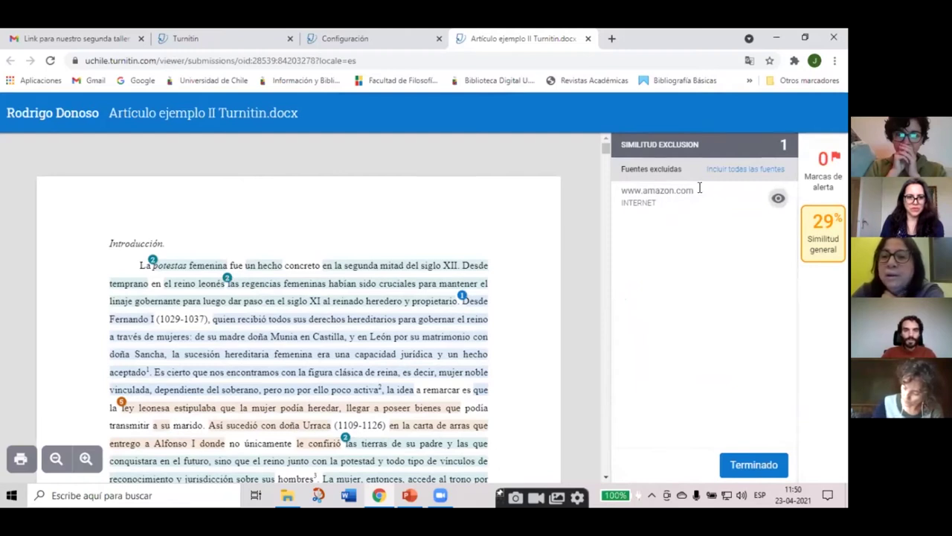
click(729, 171)
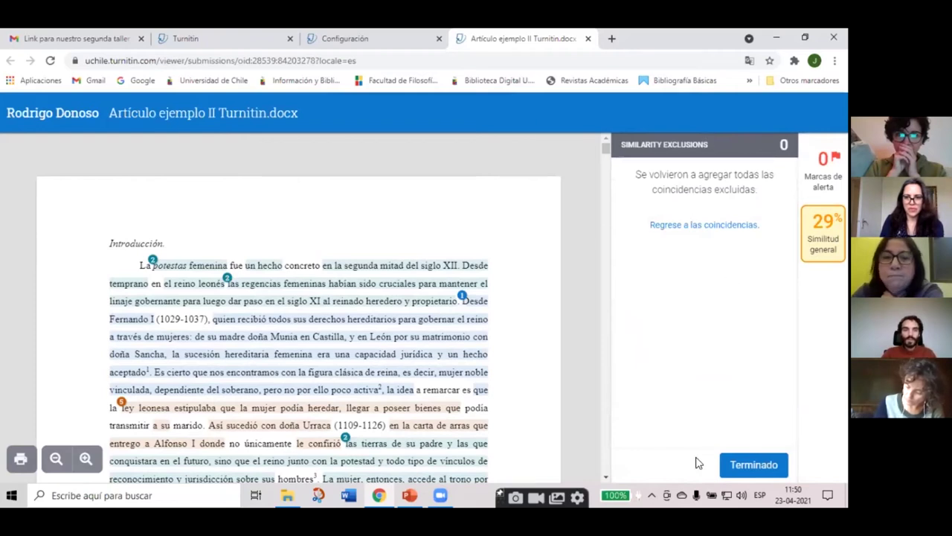
click(737, 465)
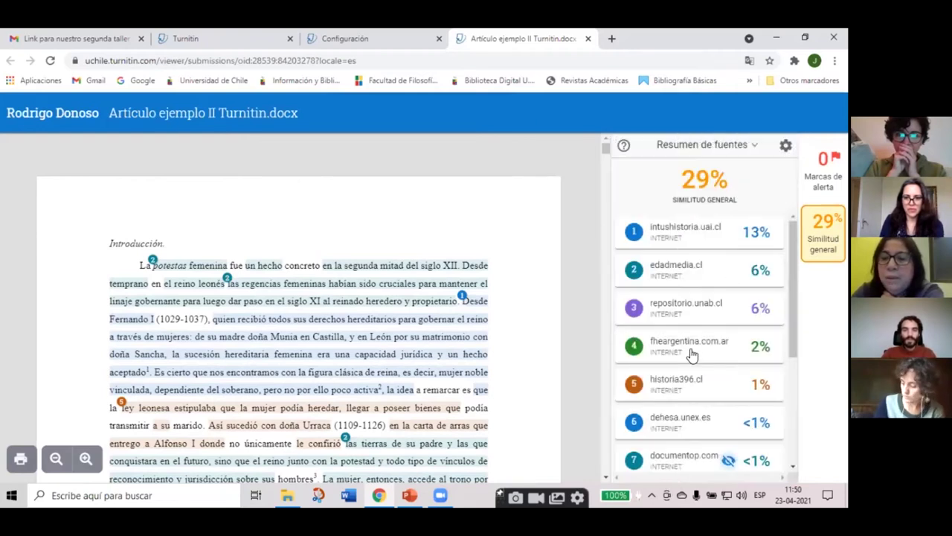
Scroll through the highlighted essay and open the historia396.cl match (source 5, 1%)
scroll(689, 356, down, 2)
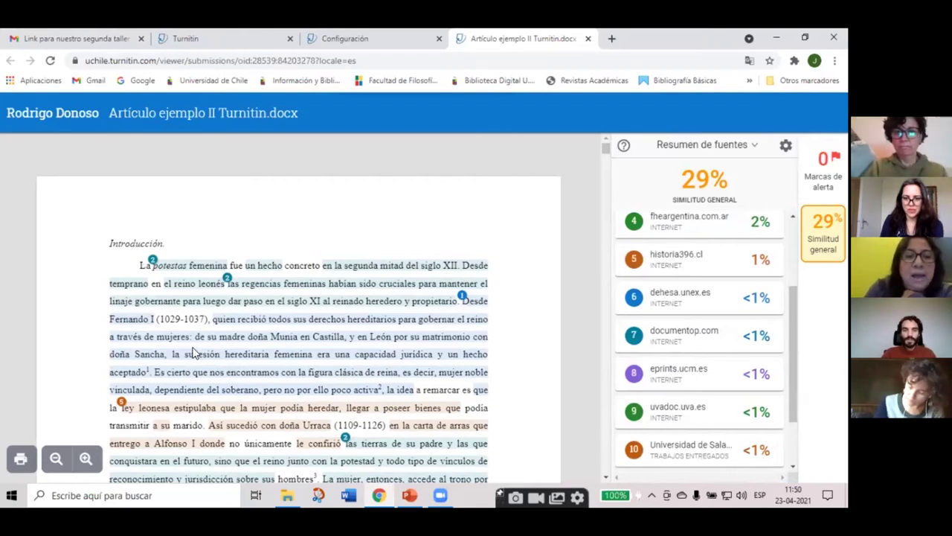
scroll(193, 352, down, 2)
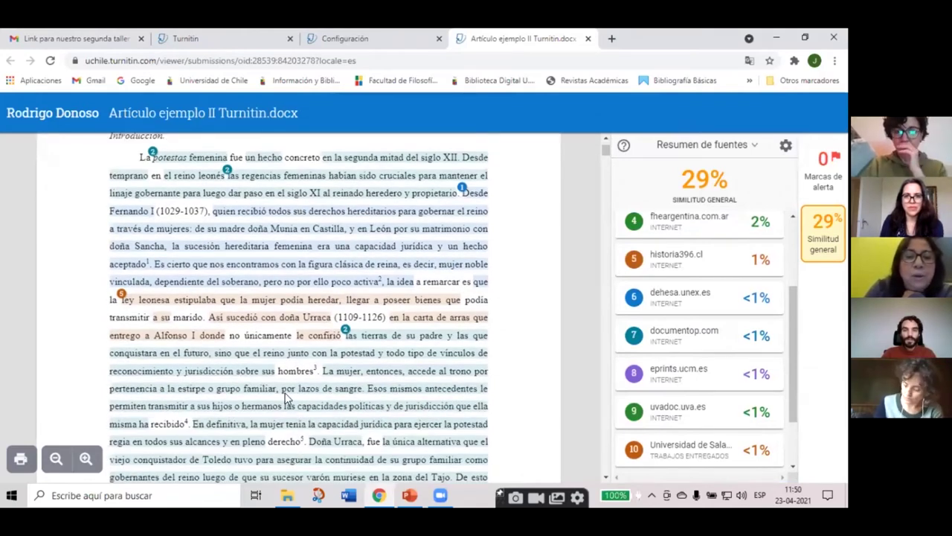
scroll(288, 399, down, 2)
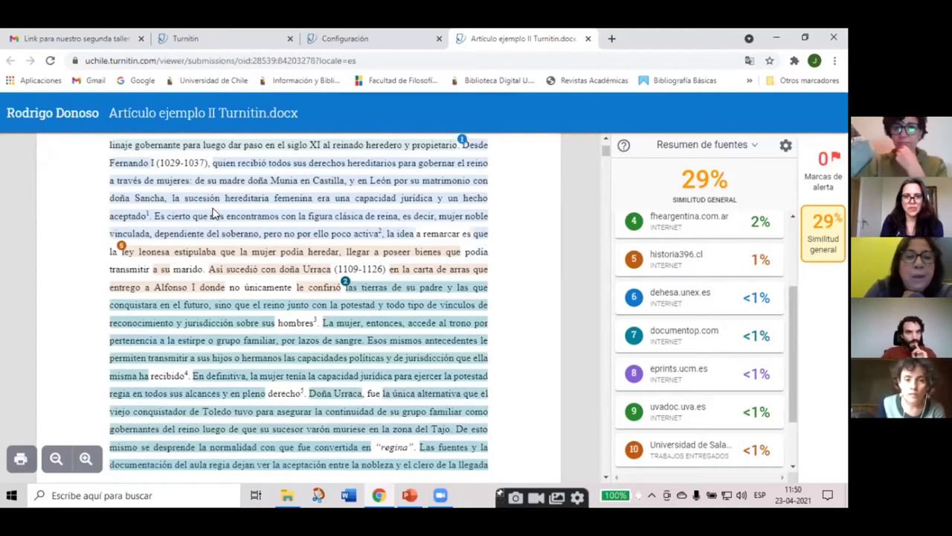
scroll(220, 218, down, 1)
scroll(220, 218, down, 1)
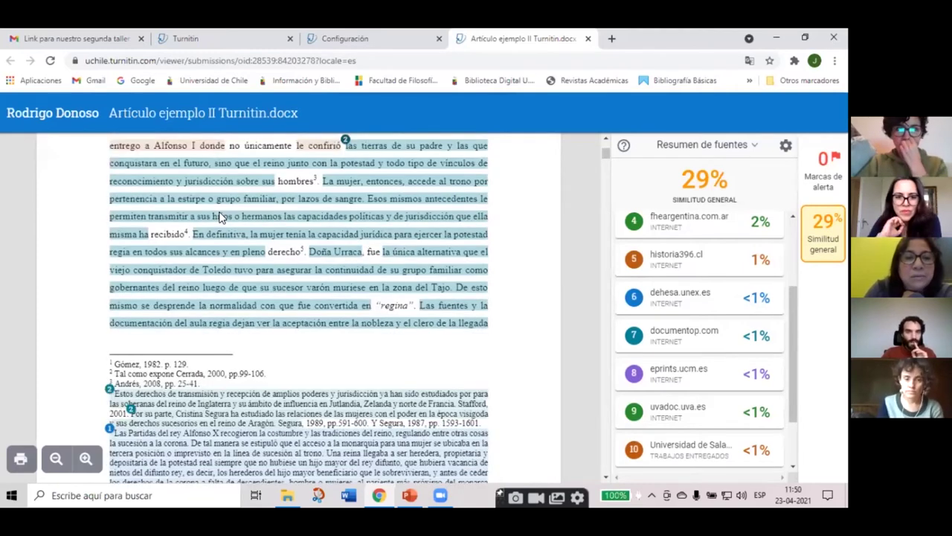
scroll(195, 190, down, 1)
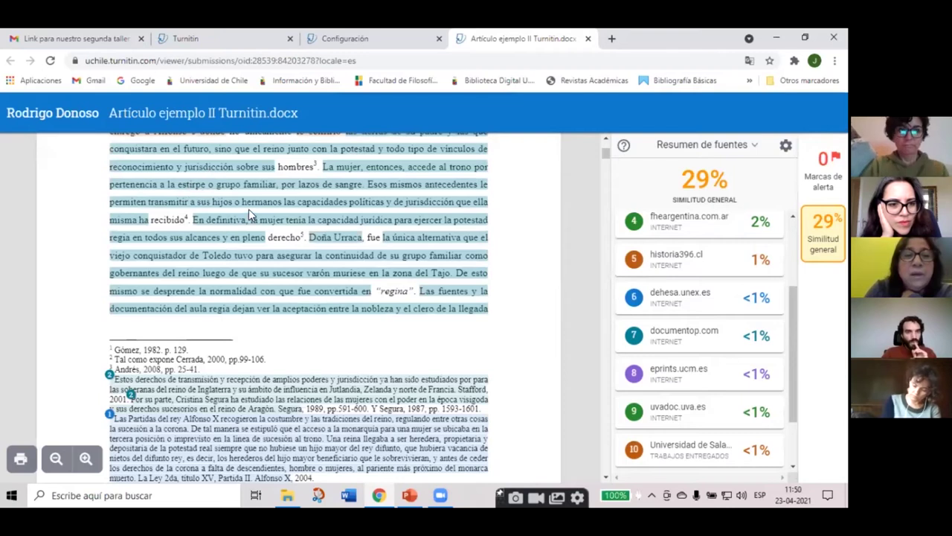
click(253, 284)
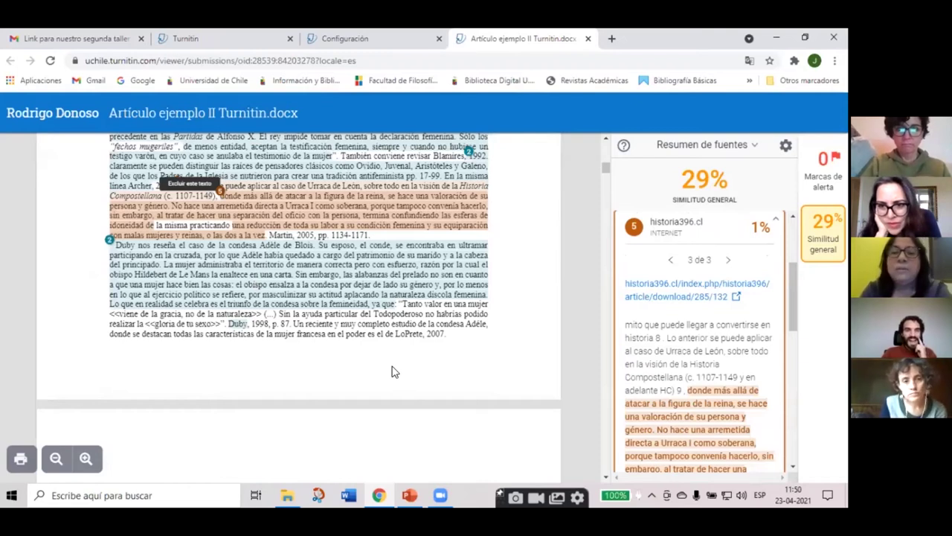
Scroll through the edadmedia.cl matching passages (6%) in the article, then back up to the Introducción
scroll(394, 372, down, 1)
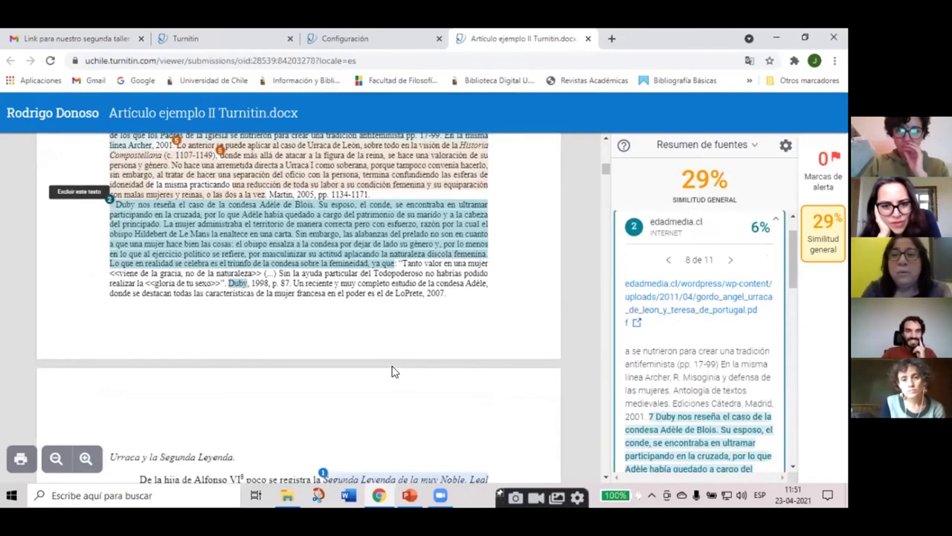
scroll(394, 372, up, 3)
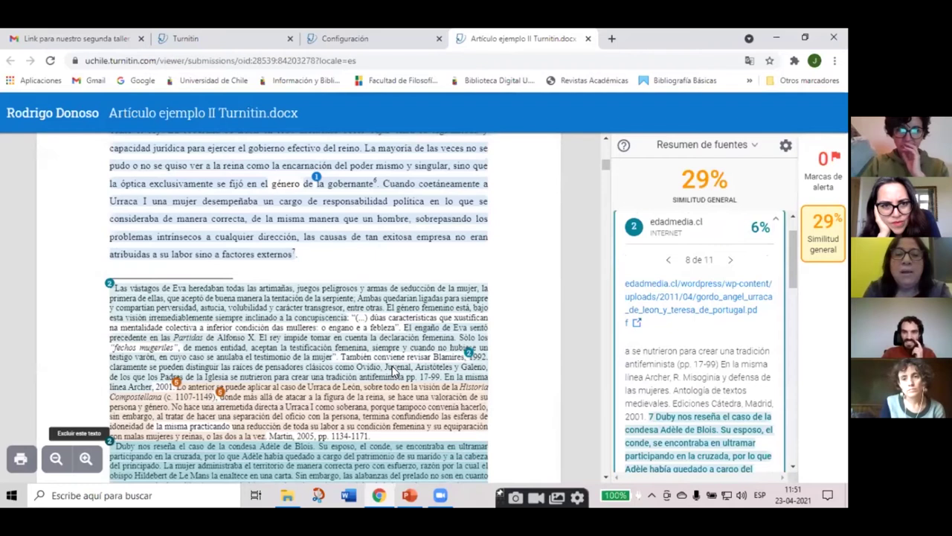
scroll(394, 372, up, 4)
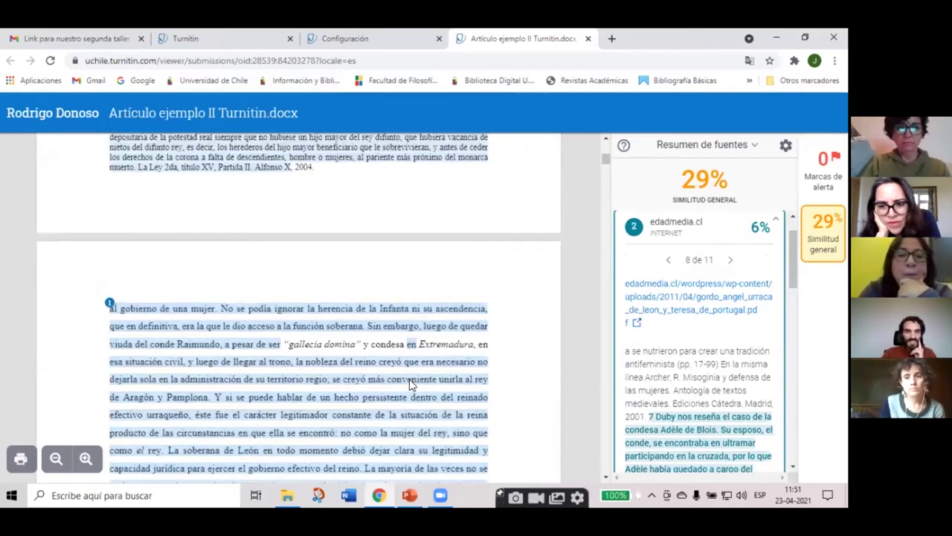
scroll(409, 380, up, 2)
scroll(335, 343, up, 2)
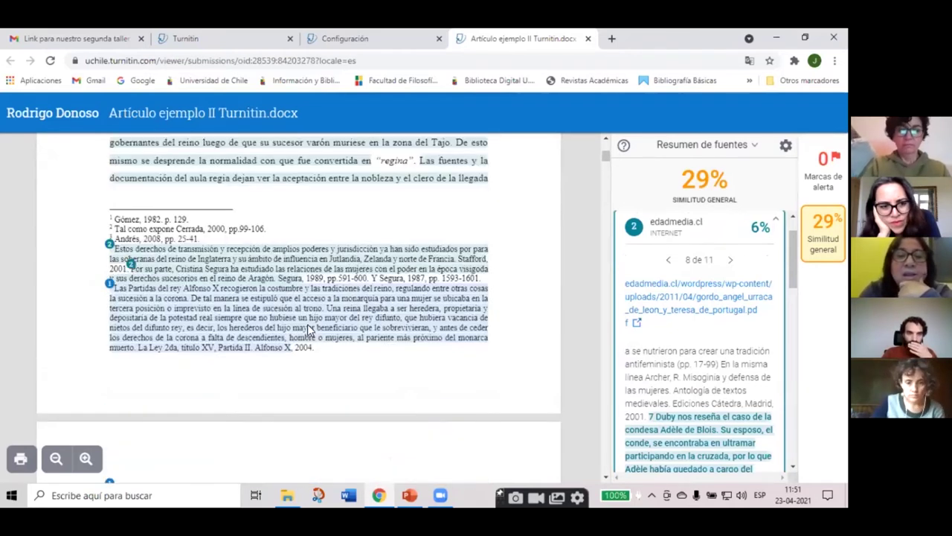
scroll(383, 334, up, 2)
scroll(401, 432, up, 1)
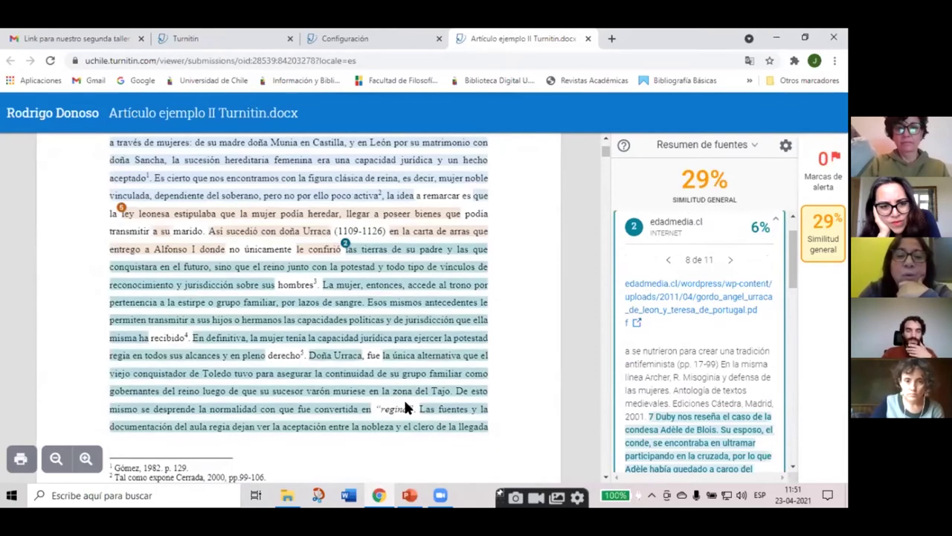
scroll(404, 408, down, 1)
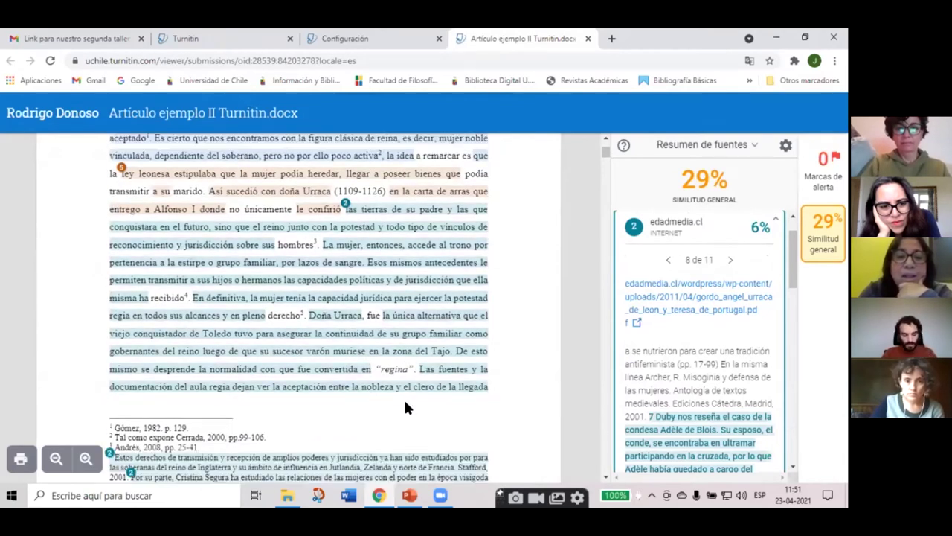
scroll(404, 408, down, 2)
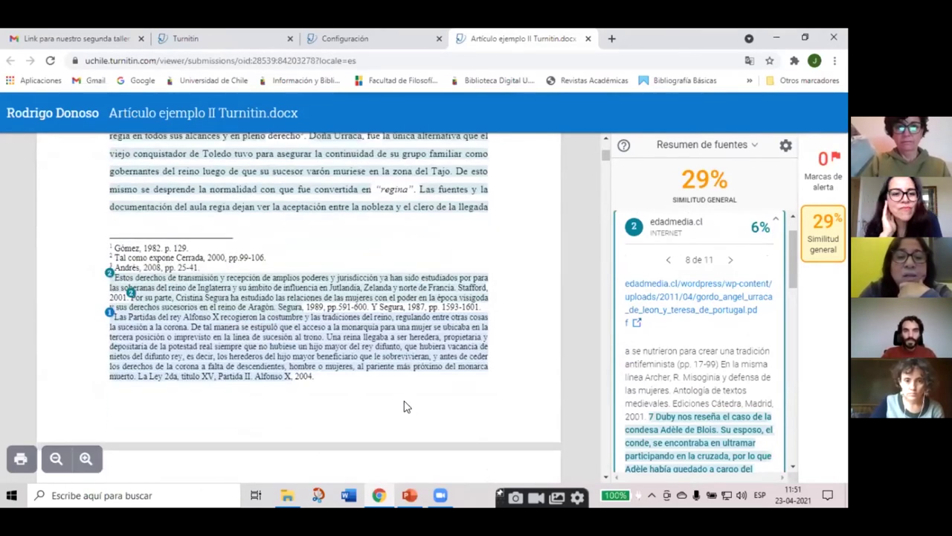
scroll(372, 389, down, 2)
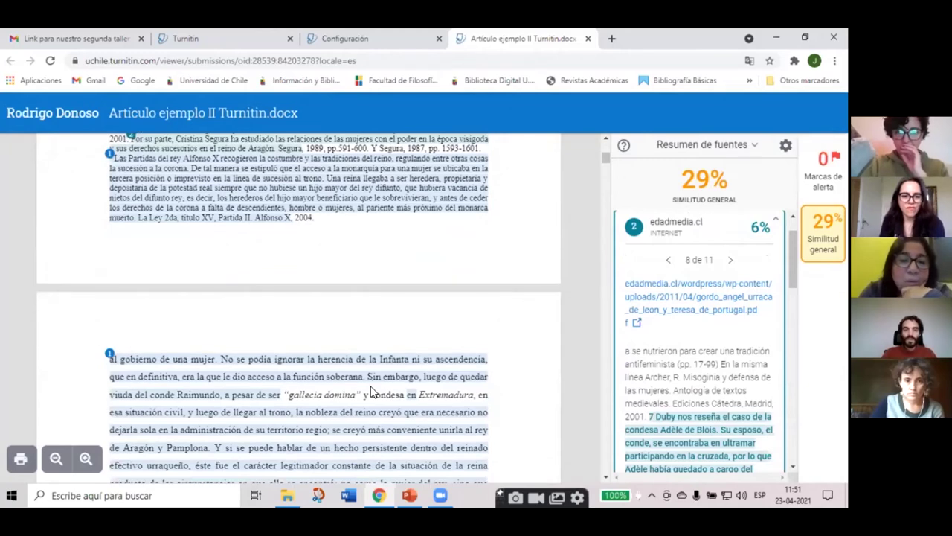
scroll(371, 390, down, 2)
scroll(371, 387, down, 1)
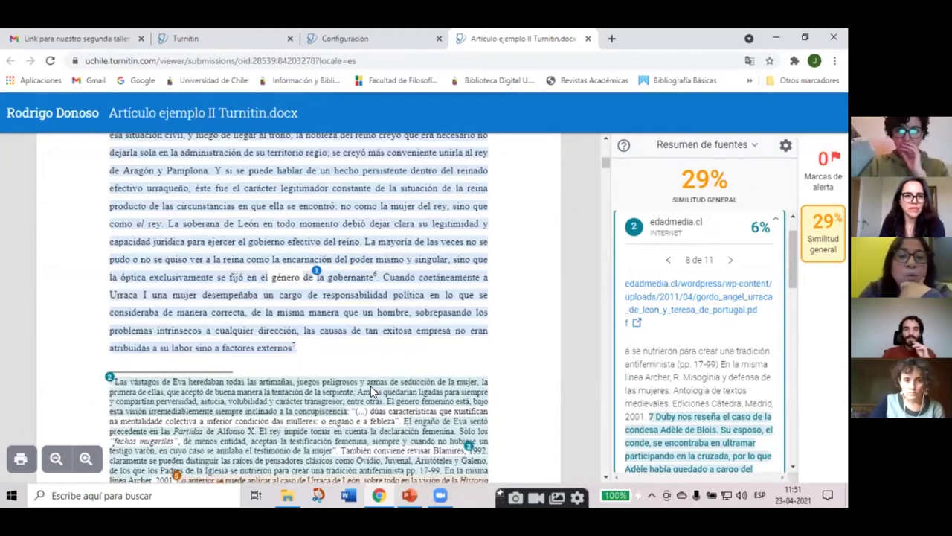
scroll(346, 356, down, 4)
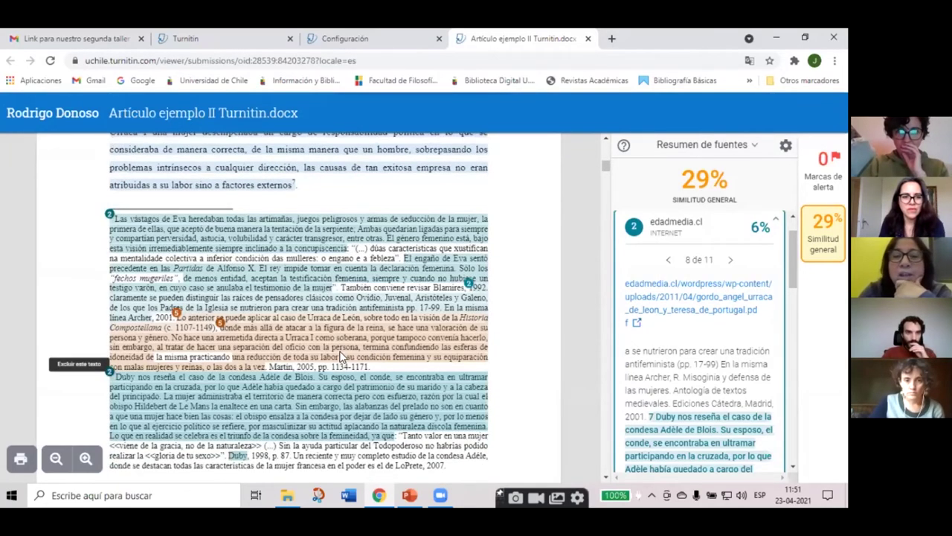
scroll(261, 306, down, 4)
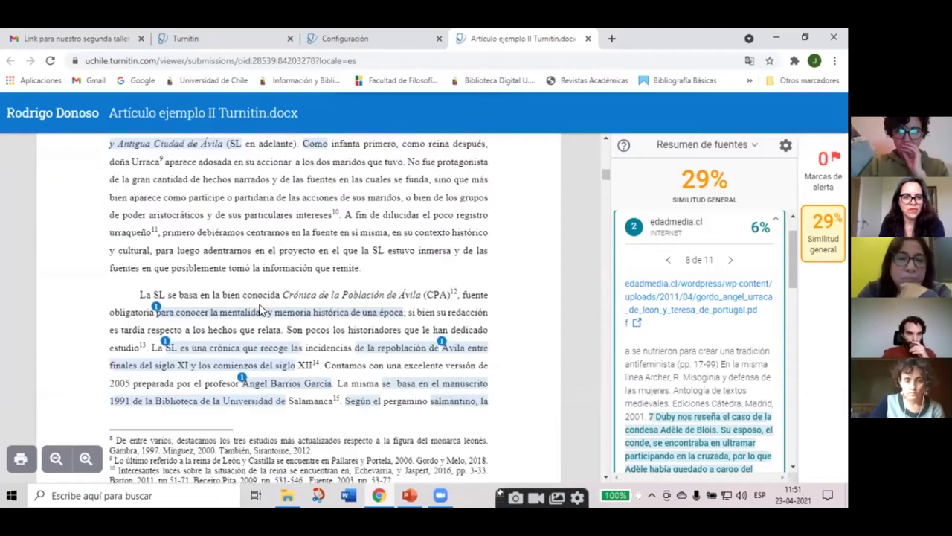
scroll(264, 309, up, 1)
scroll(323, 329, down, 1)
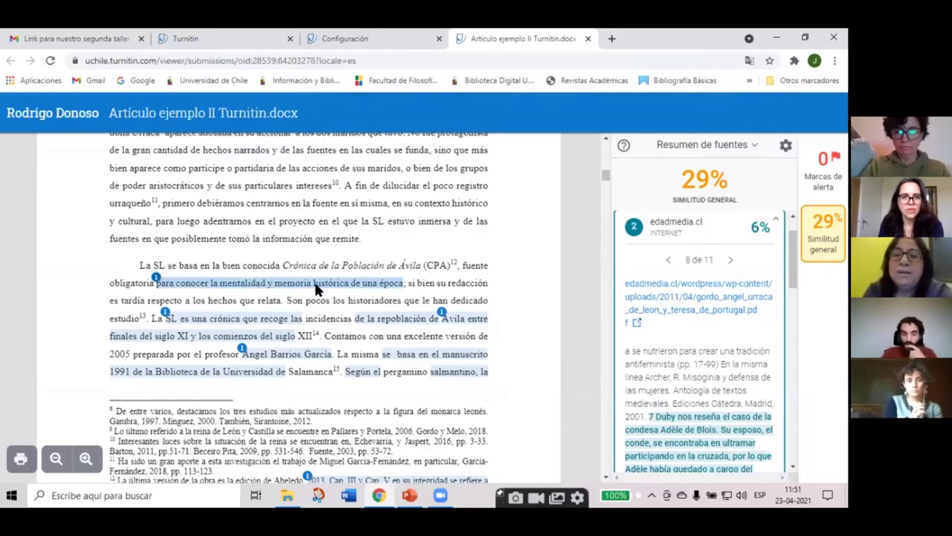
scroll(318, 297, down, 3)
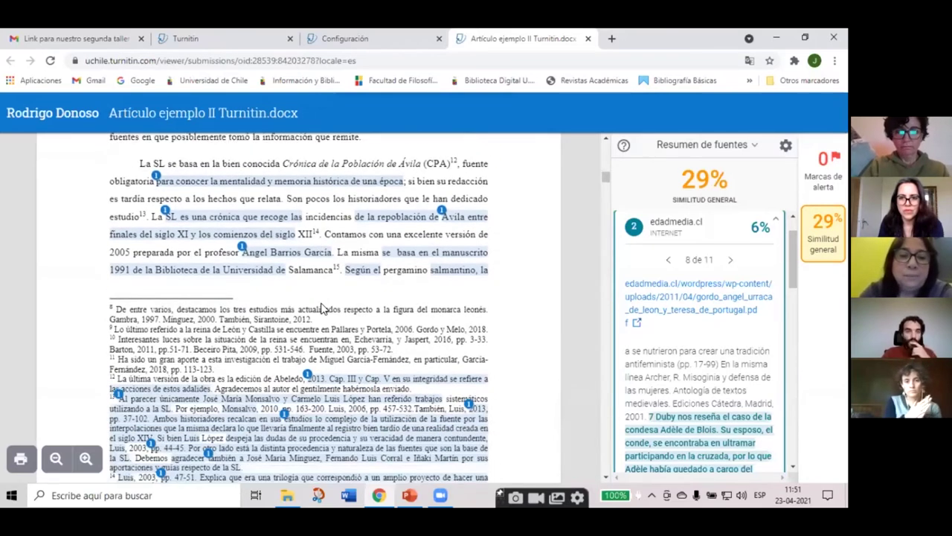
scroll(325, 319, down, 3)
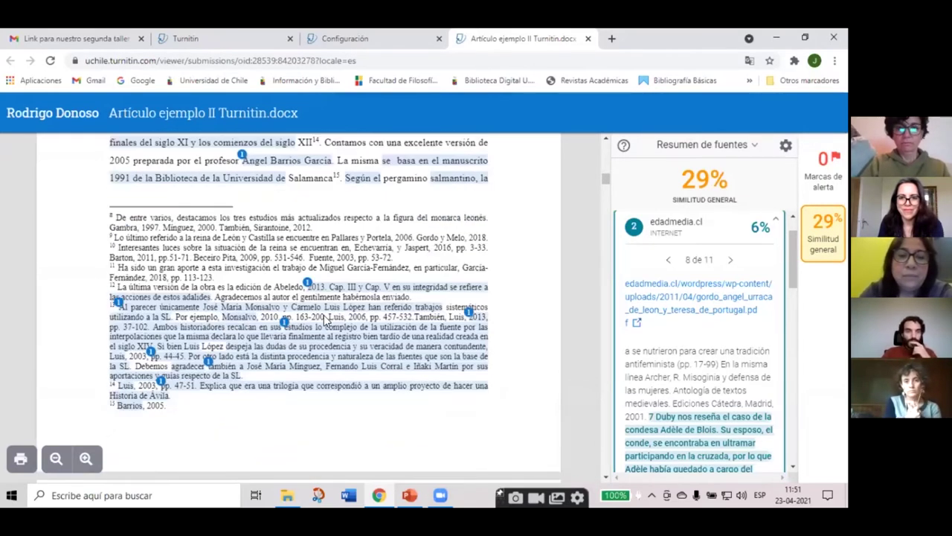
scroll(398, 362, down, 10)
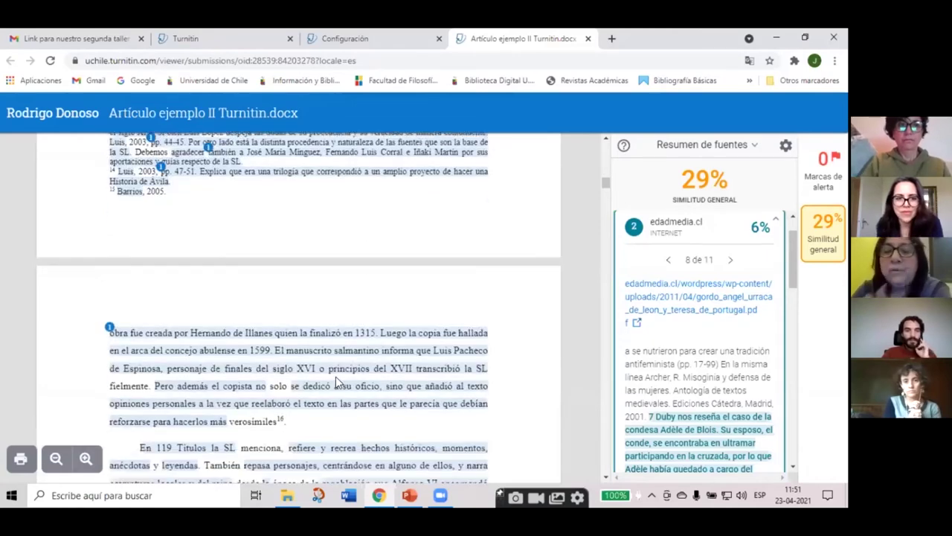
scroll(17, 293, down, 7)
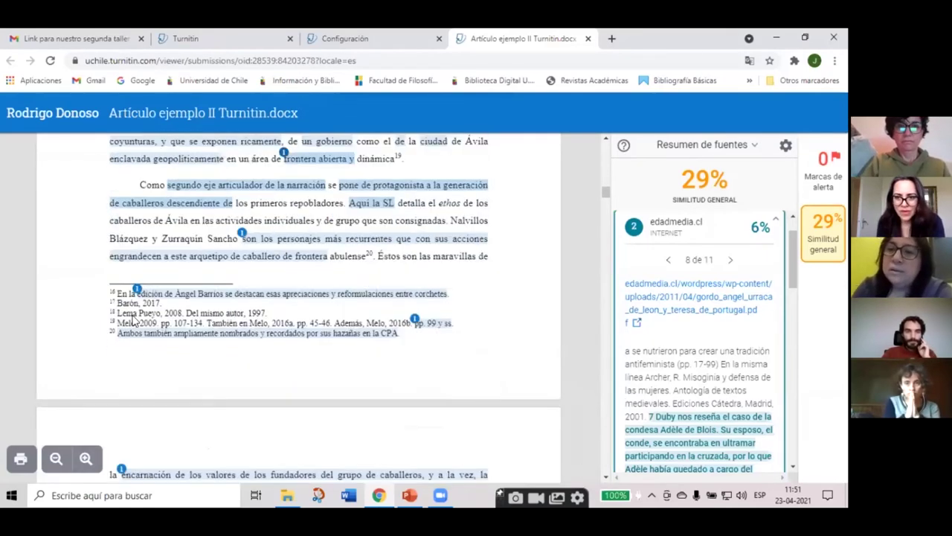
scroll(20, 297, up, 3)
scroll(20, 297, up, 8)
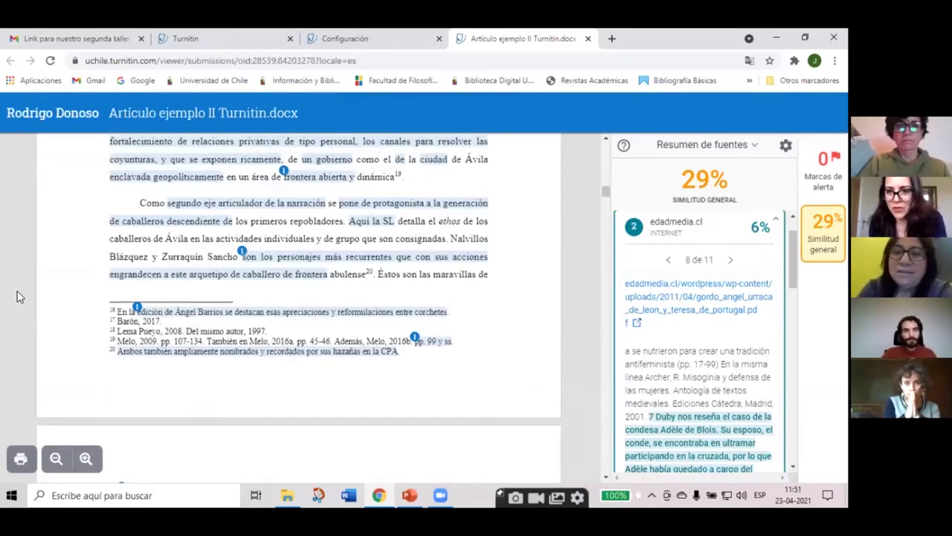
scroll(21, 296, up, 8)
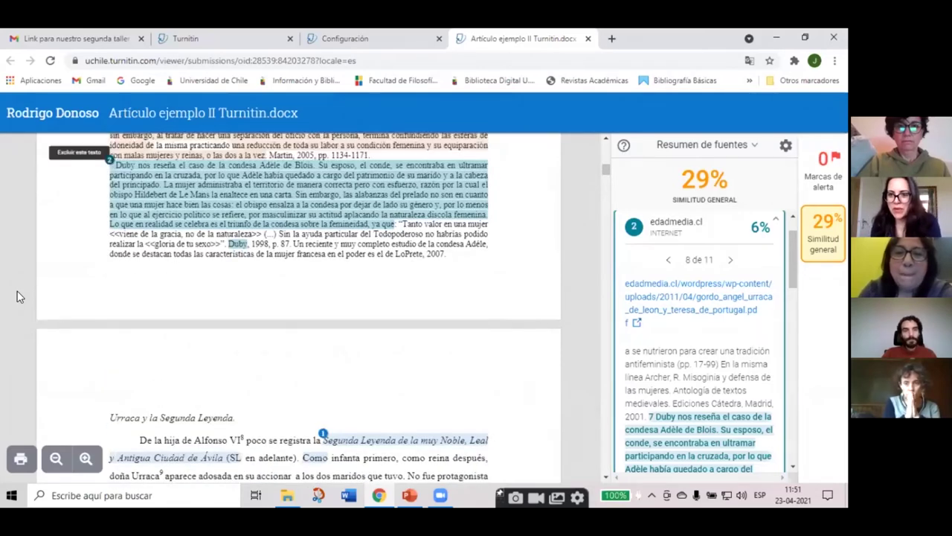
scroll(20, 296, up, 8)
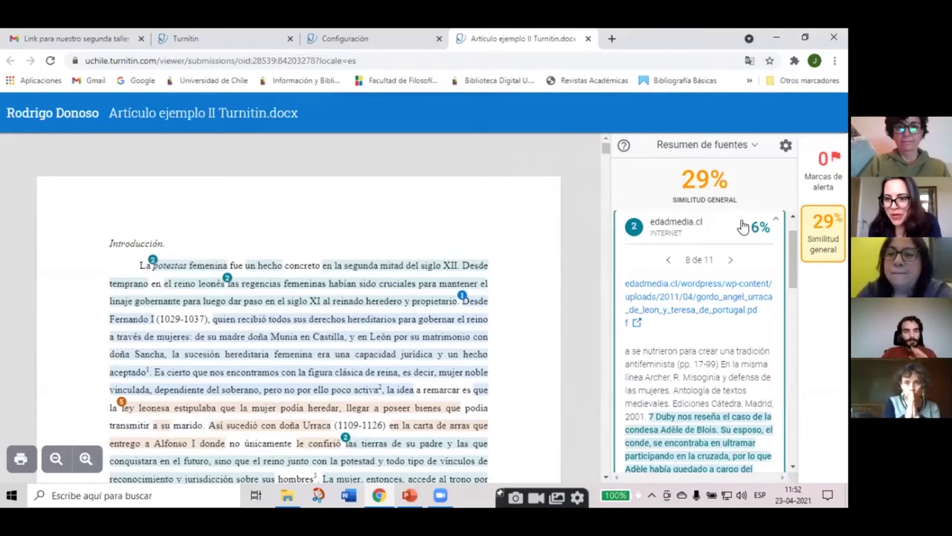
Collapse the edadmedia.cl detail into the source summary, briefly visiting Configuración and returning
click(699, 236)
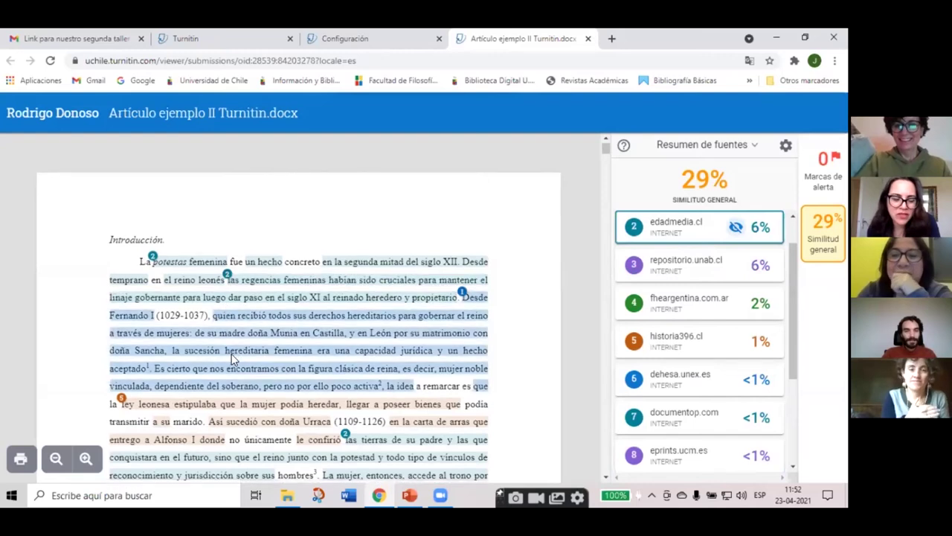
scroll(227, 335, down, 1)
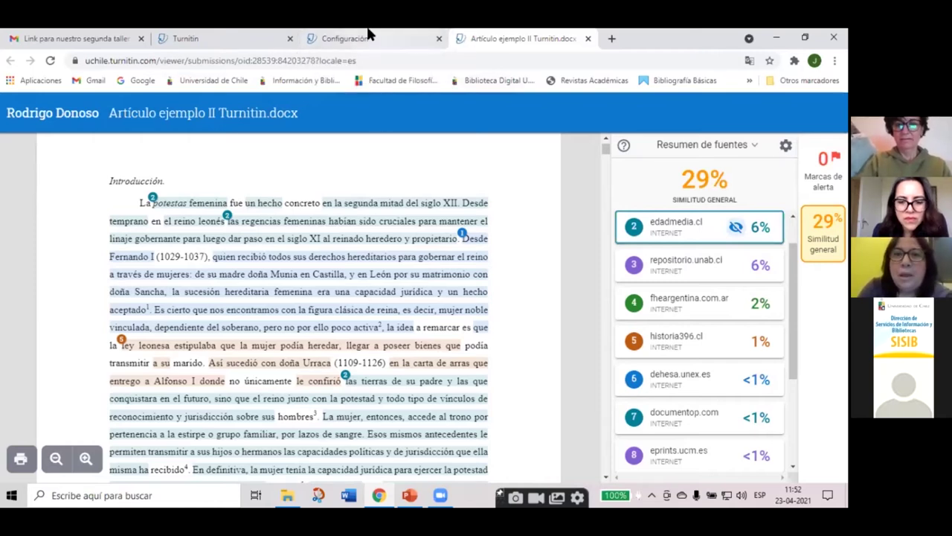
click(370, 33)
click(484, 43)
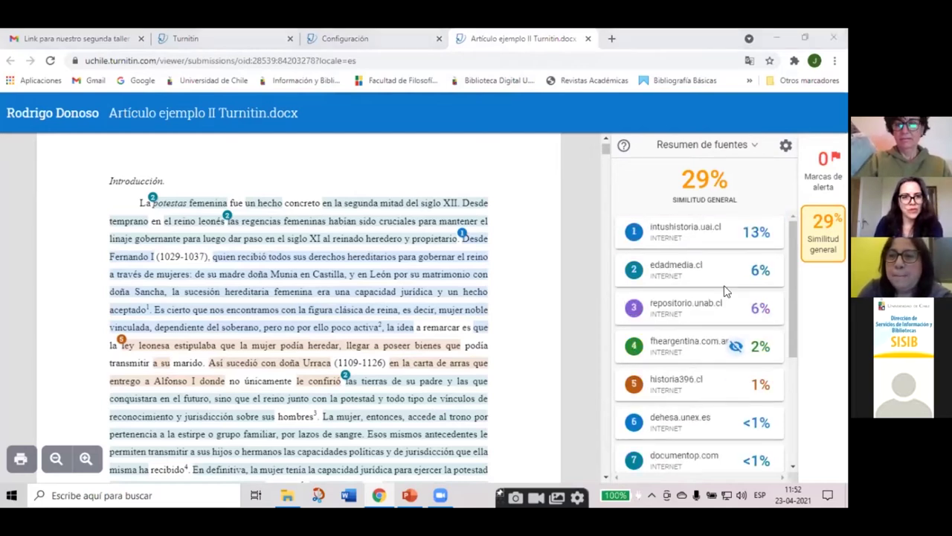
Check the article's entry and actions menu in Mis archivos, then return to the Artículo ejemplo report
click(404, 34)
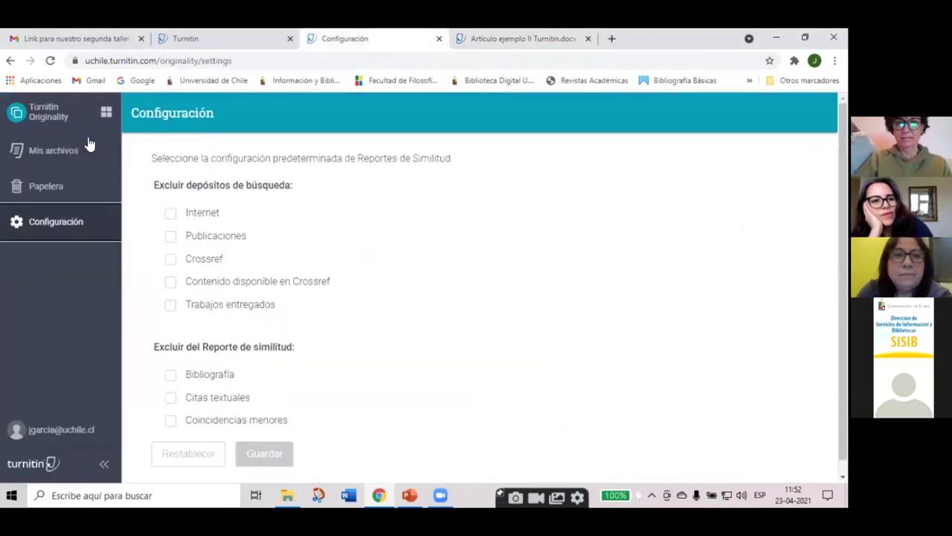
click(47, 150)
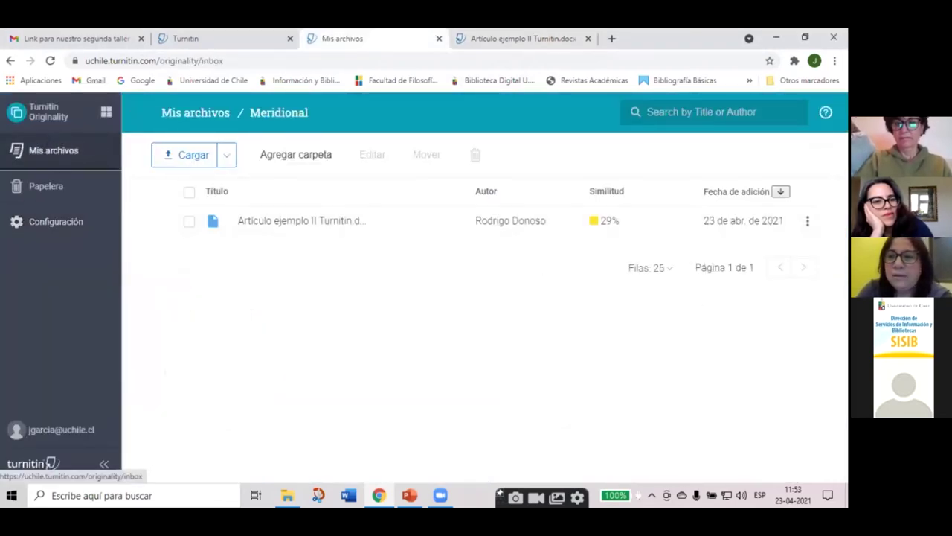
click(807, 220)
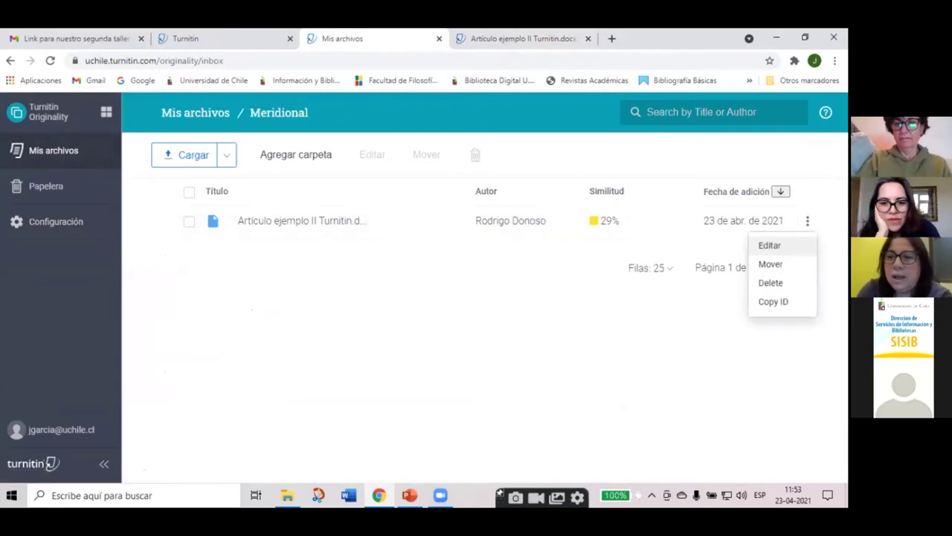
key(Escape)
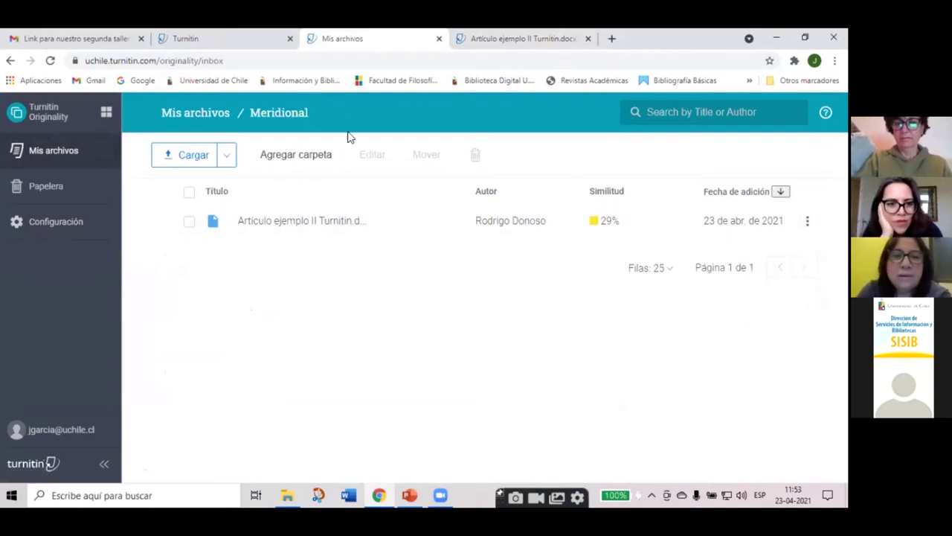
click(483, 39)
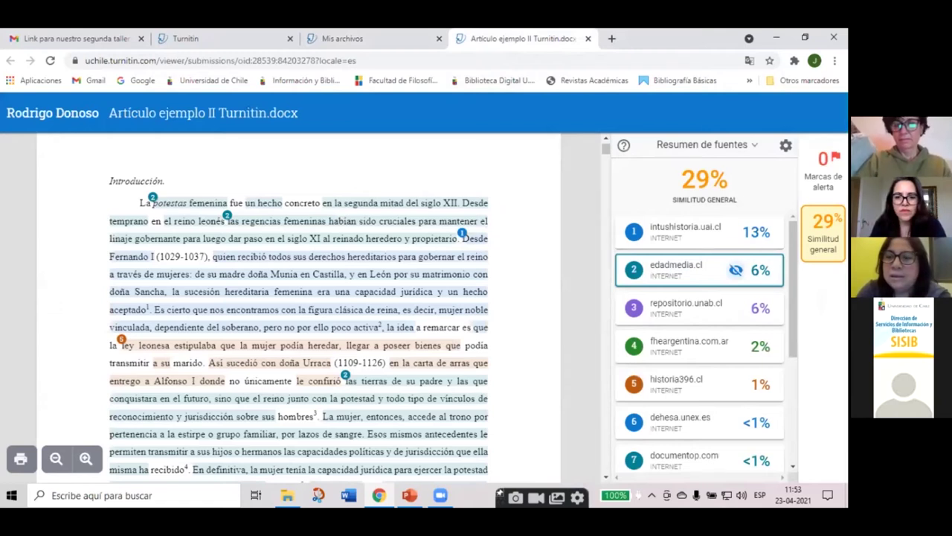
Reopen the source exclusion settings and close them with Terminado, keeping similarity at 29%
click(785, 145)
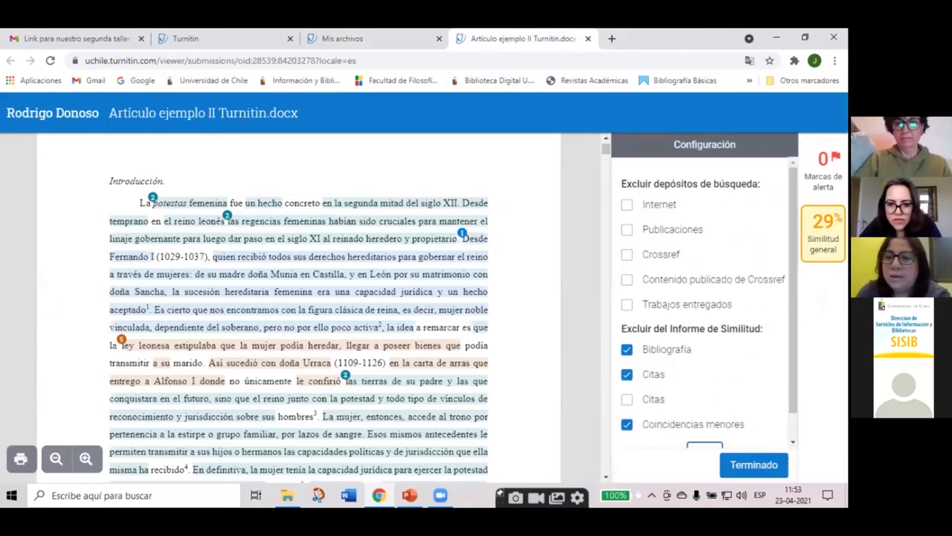
click(754, 465)
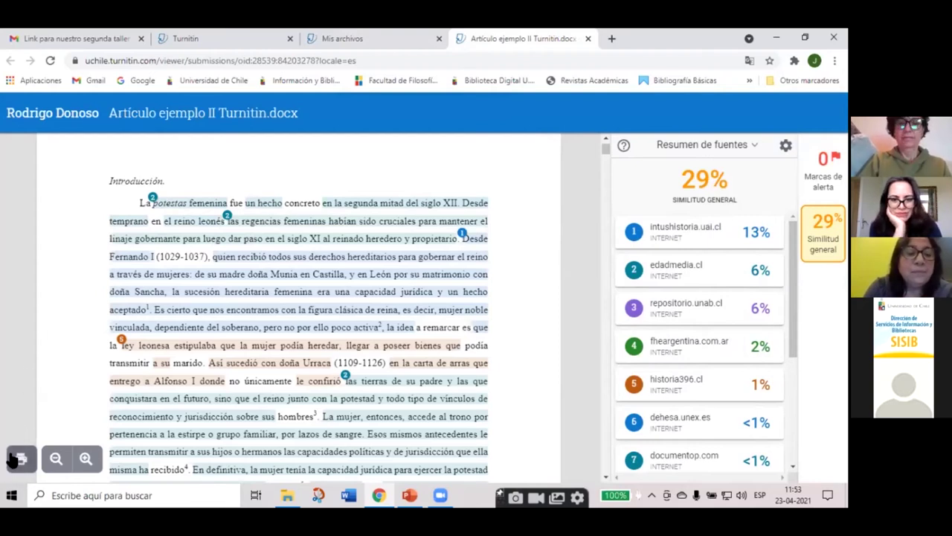
Open the report's print preview, scroll through it, and dismiss the Google Translate offer
click(18, 459)
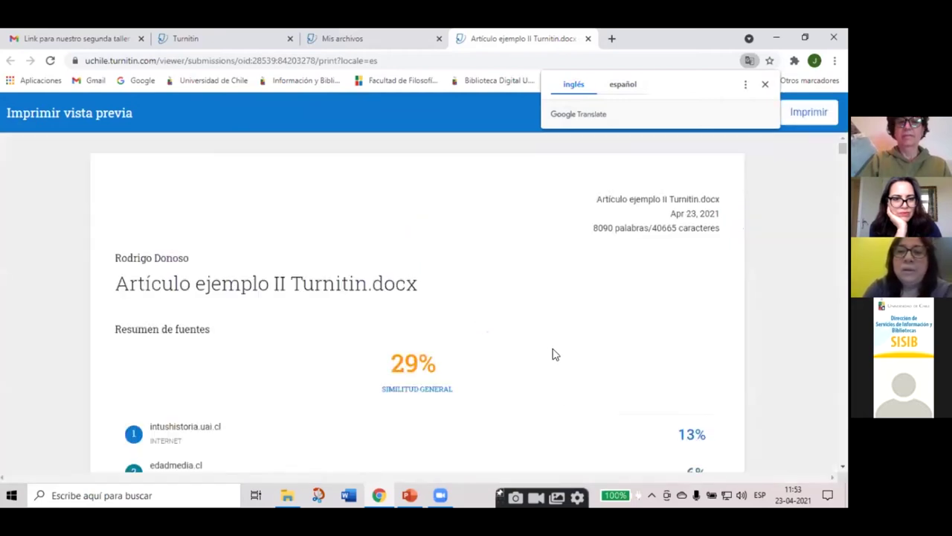
scroll(569, 358, down, 6)
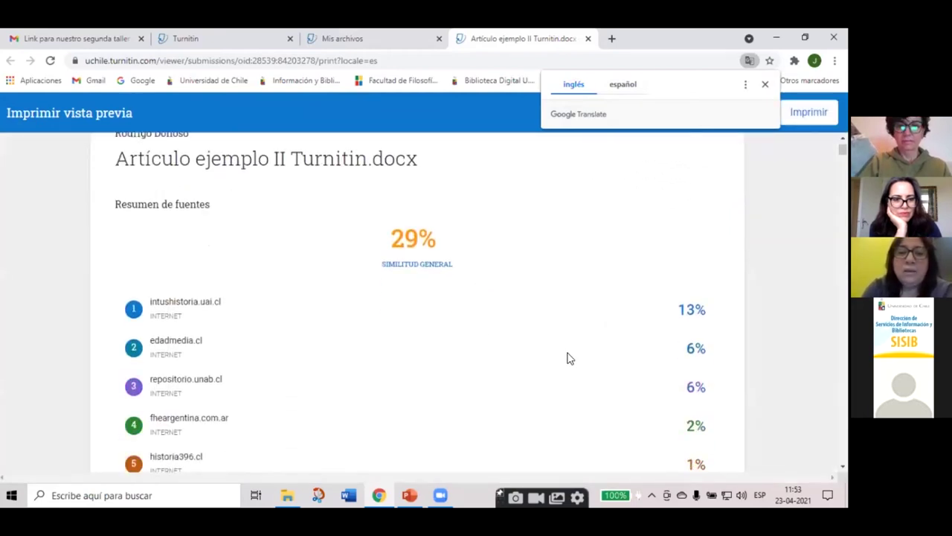
scroll(569, 357, down, 8)
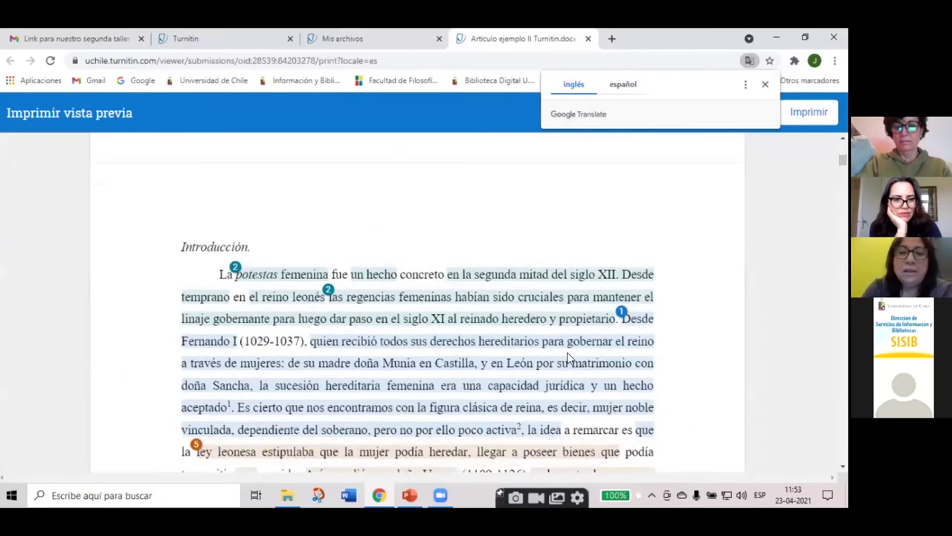
scroll(571, 355, up, 14)
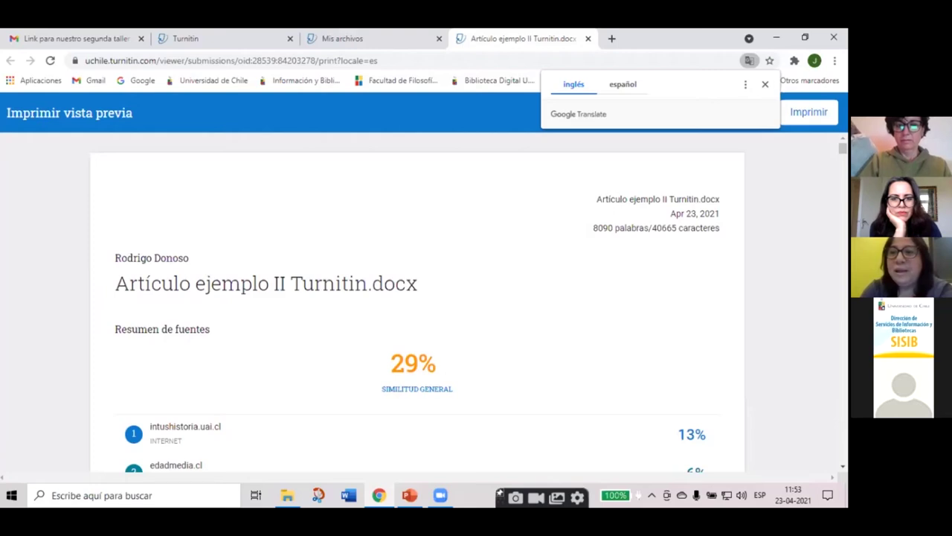
click(764, 84)
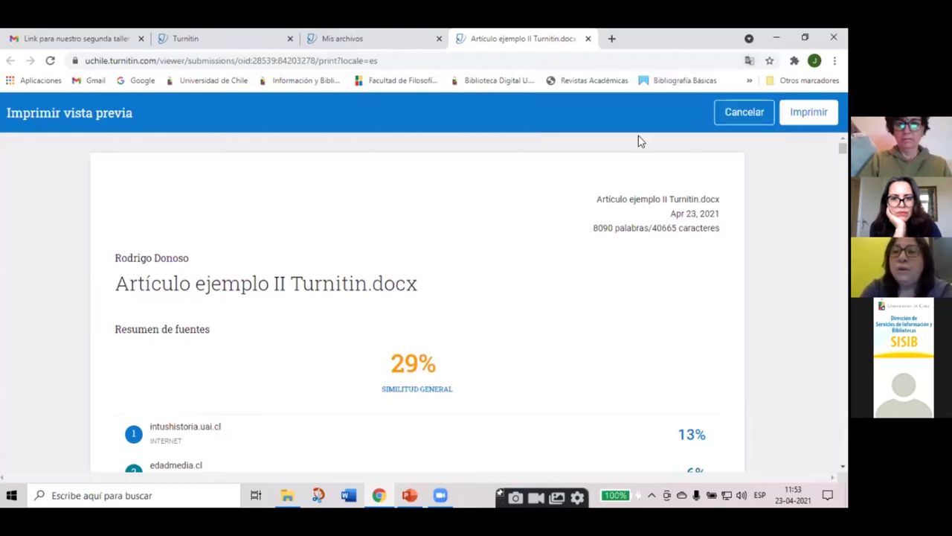
Print the report with destination Guardar como PDF and save the PDF to the Escritorio
click(808, 112)
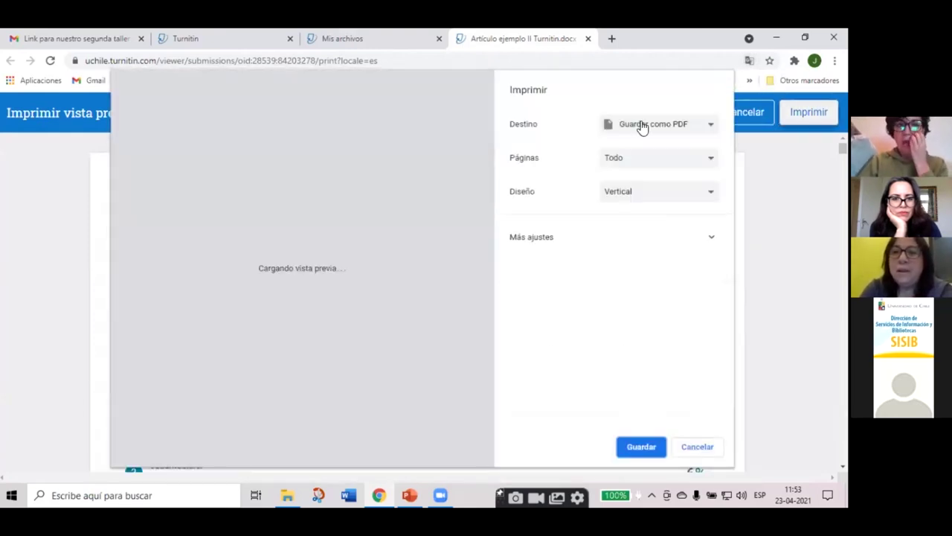
click(712, 126)
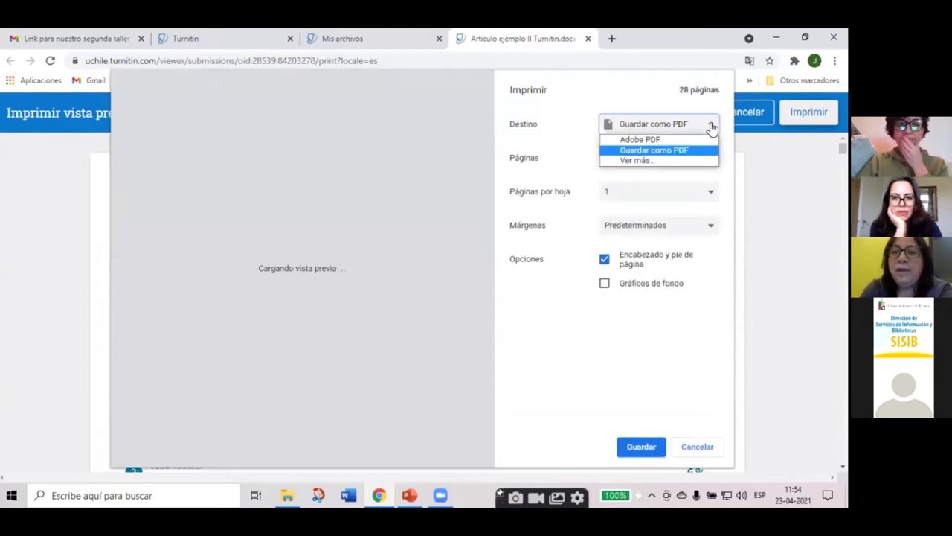
click(651, 154)
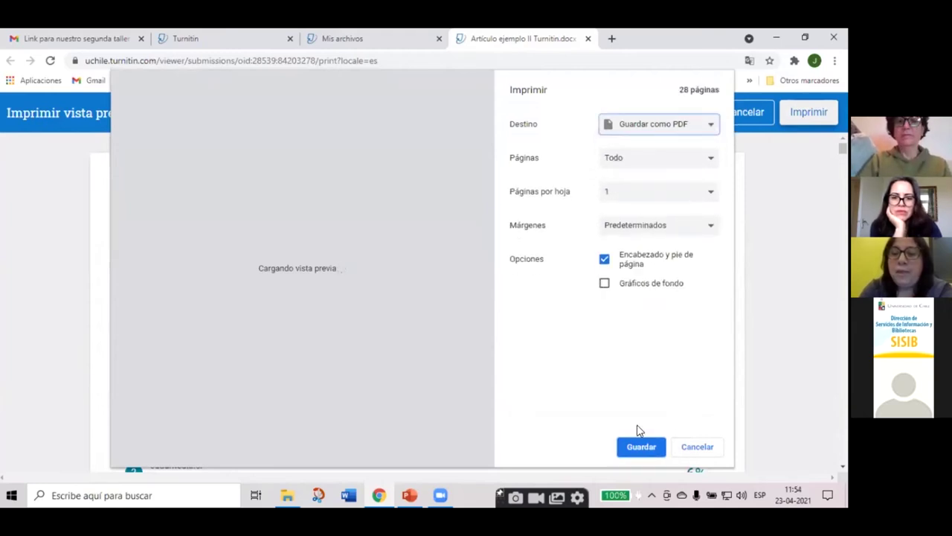
click(639, 444)
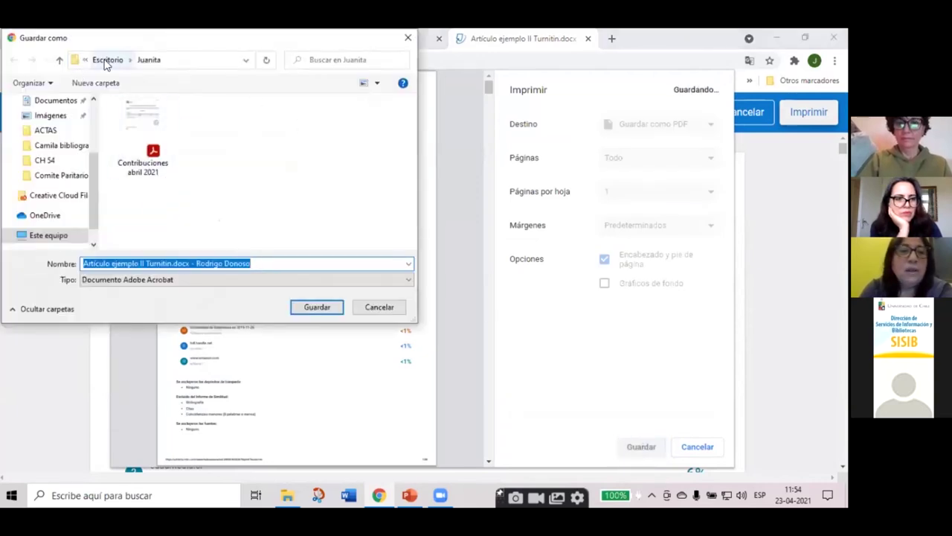
scroll(47, 117, up, 3)
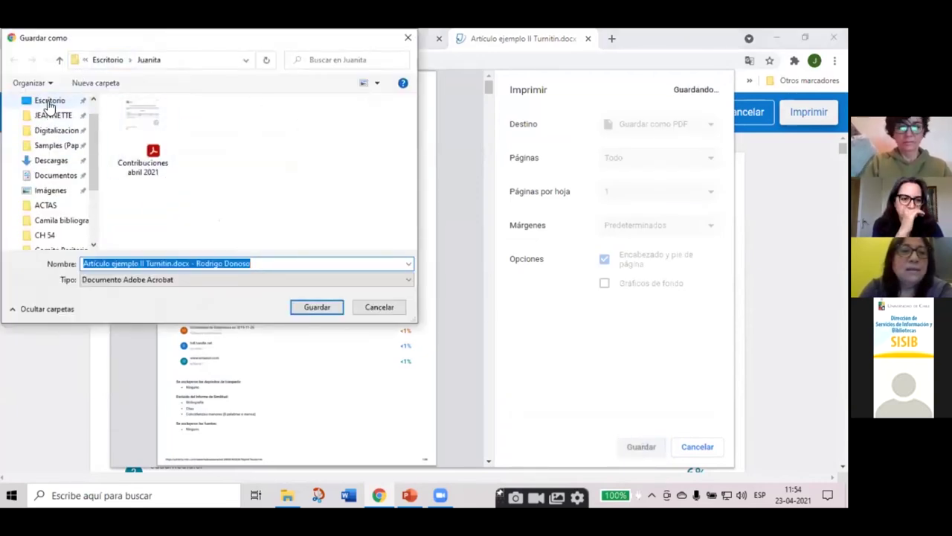
click(46, 99)
click(317, 308)
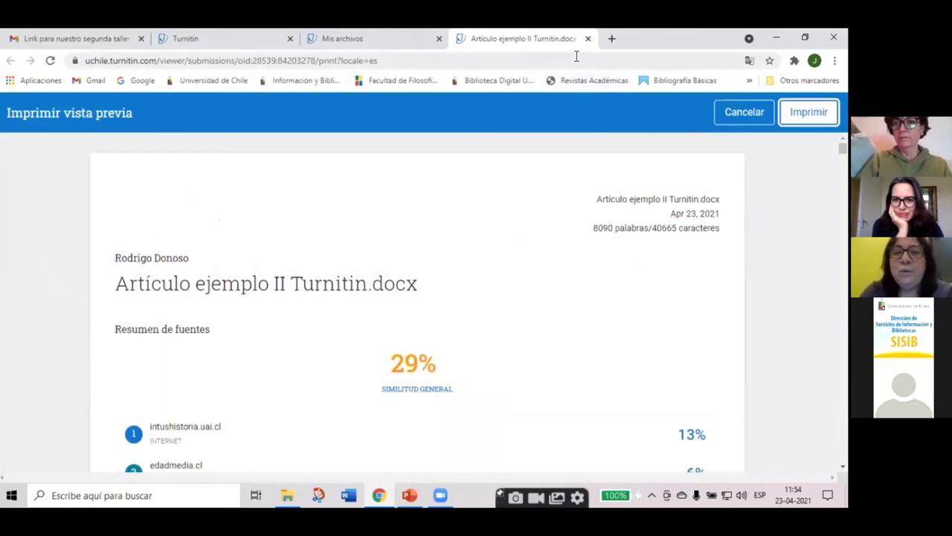
Cancel the print preview, exclude Trabajos entregados in the report settings, and scroll the document
click(741, 116)
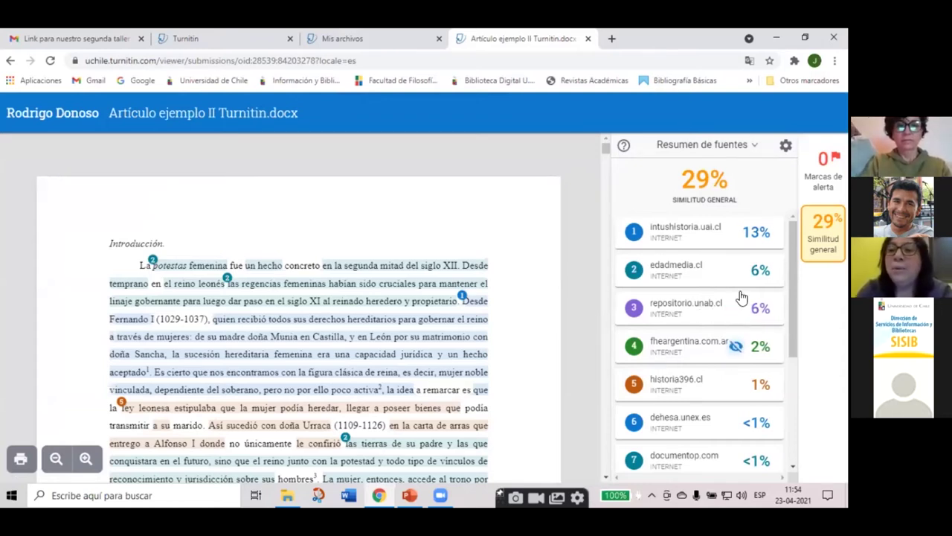
click(786, 145)
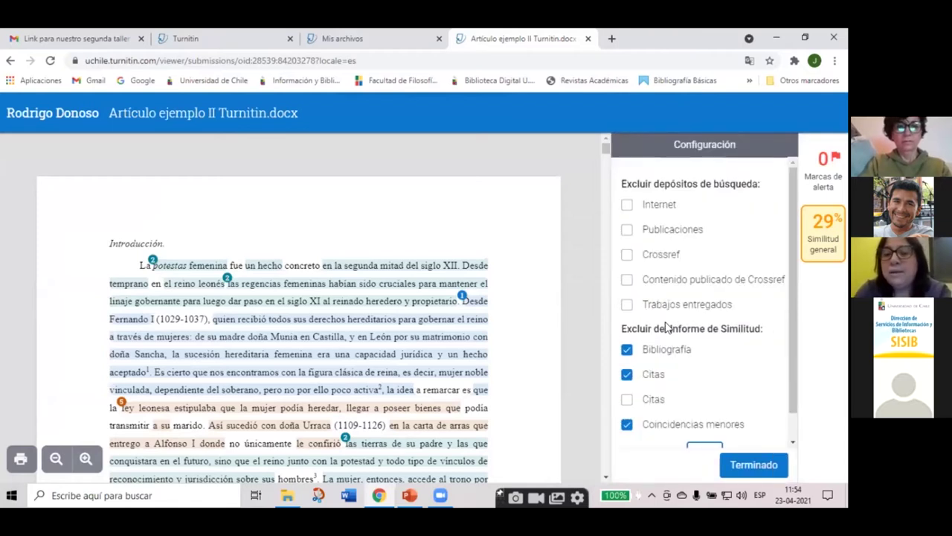
click(627, 305)
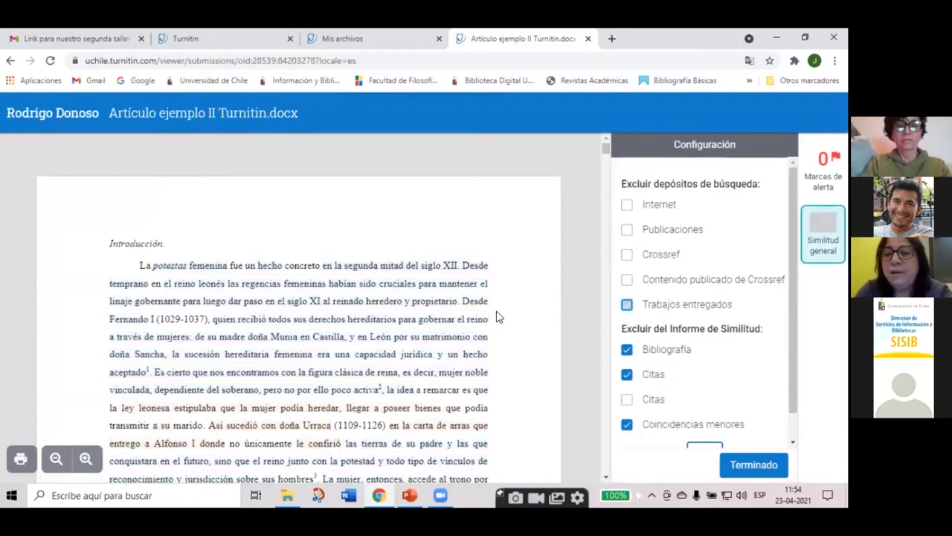
click(751, 466)
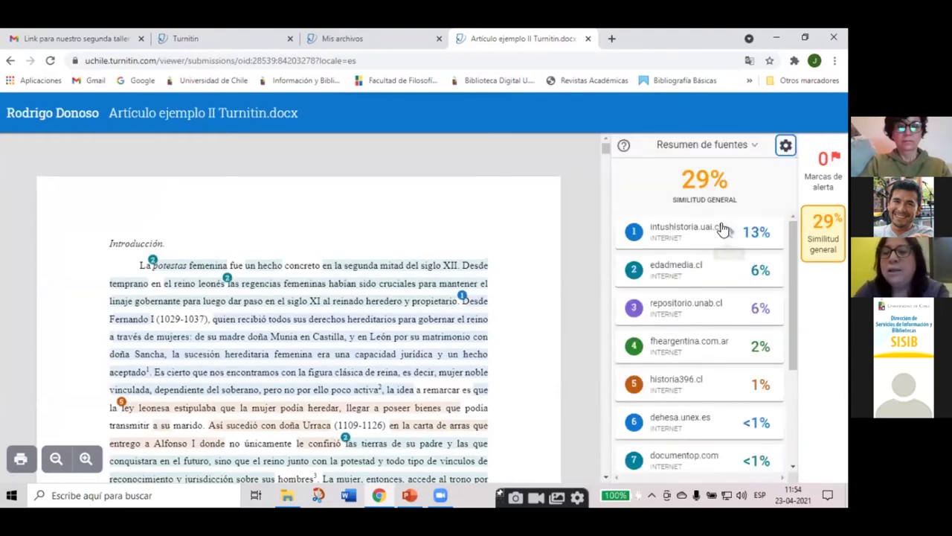
scroll(304, 250, down, 6)
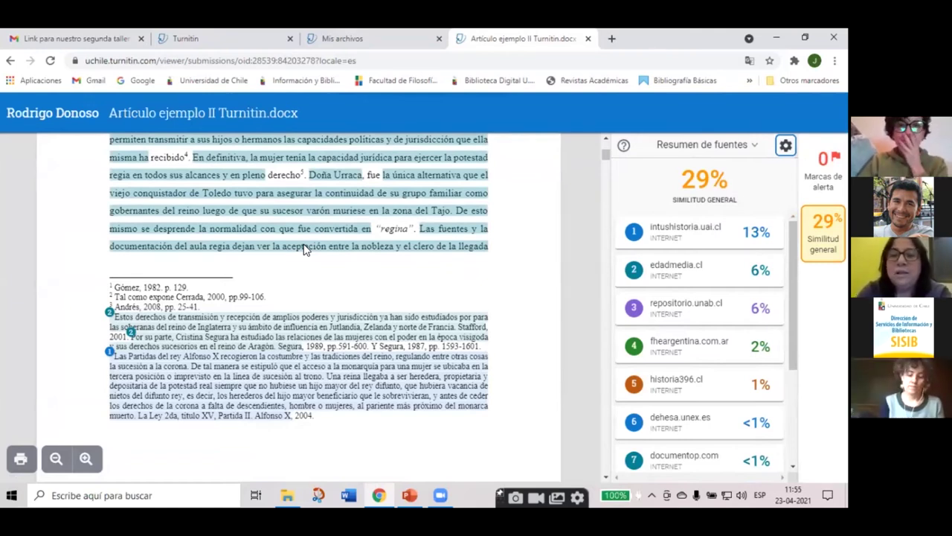
scroll(305, 249, up, 10)
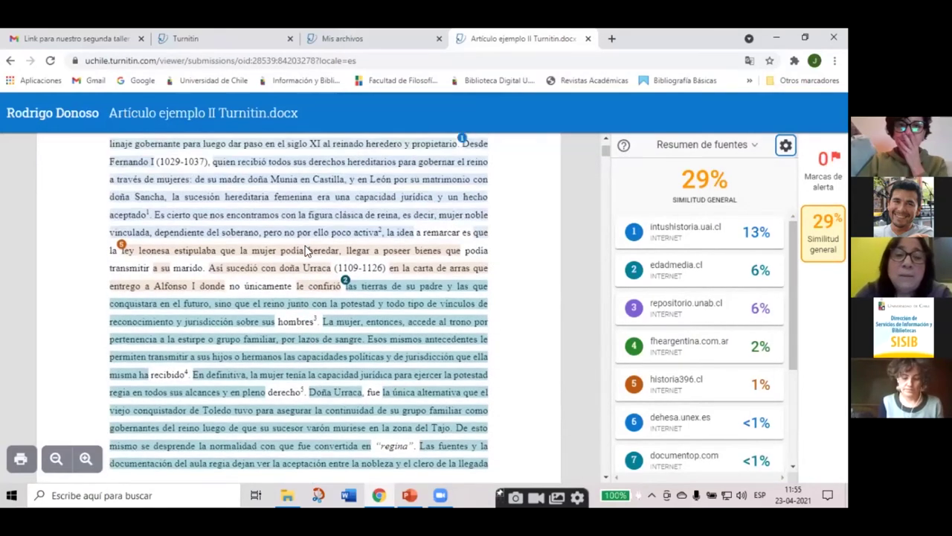
Close the report, go back to Mis archivos, select Historia de la medicina and choose Editar
click(587, 38)
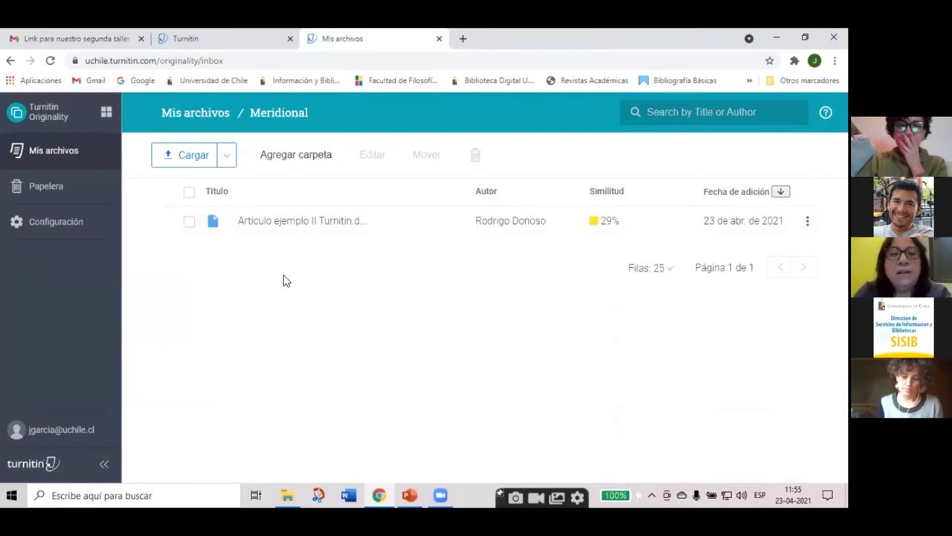
click(193, 115)
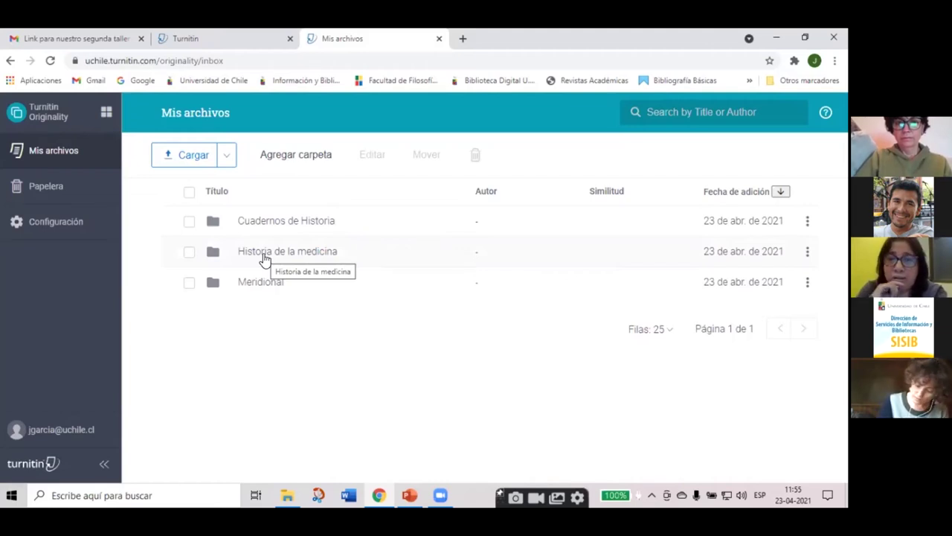
click(189, 253)
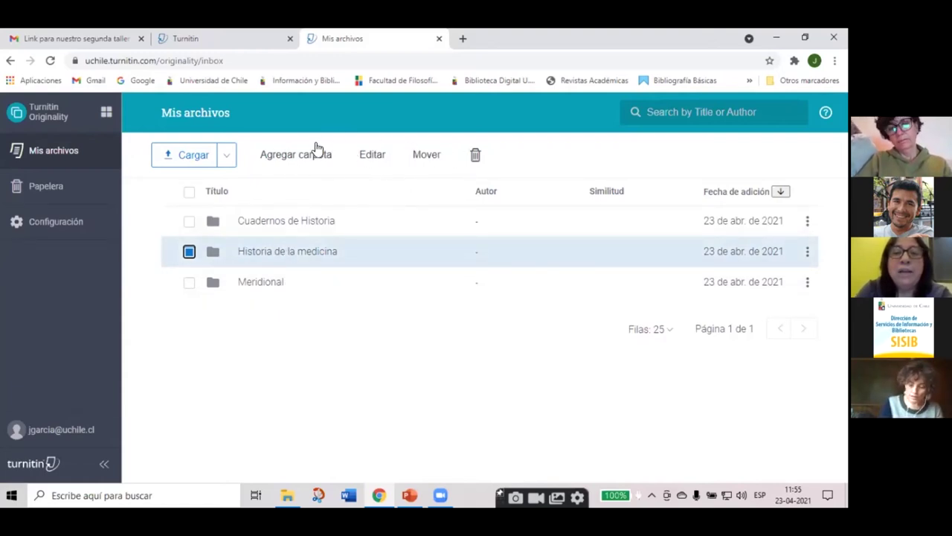
click(372, 154)
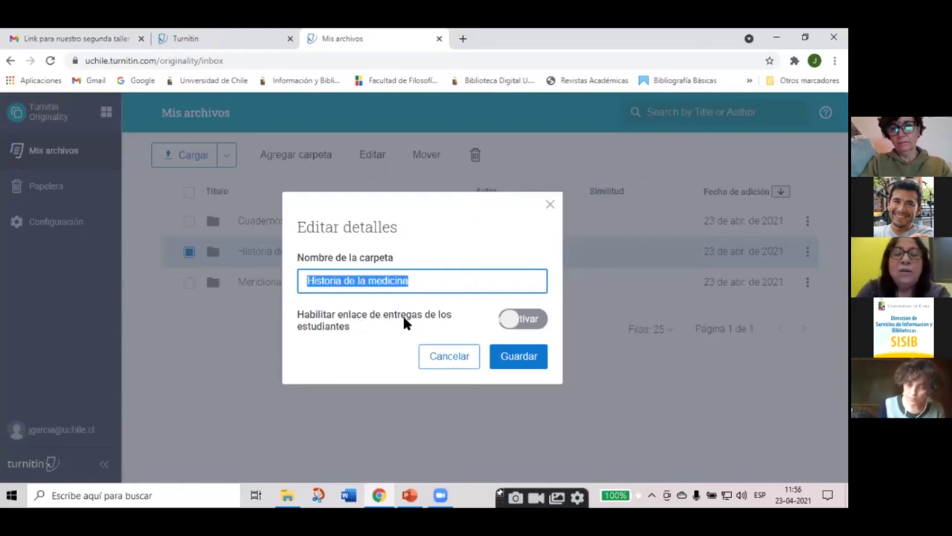
Enable the folder's student submission link expiring 31 May 2021, copy it, and save the details
click(525, 320)
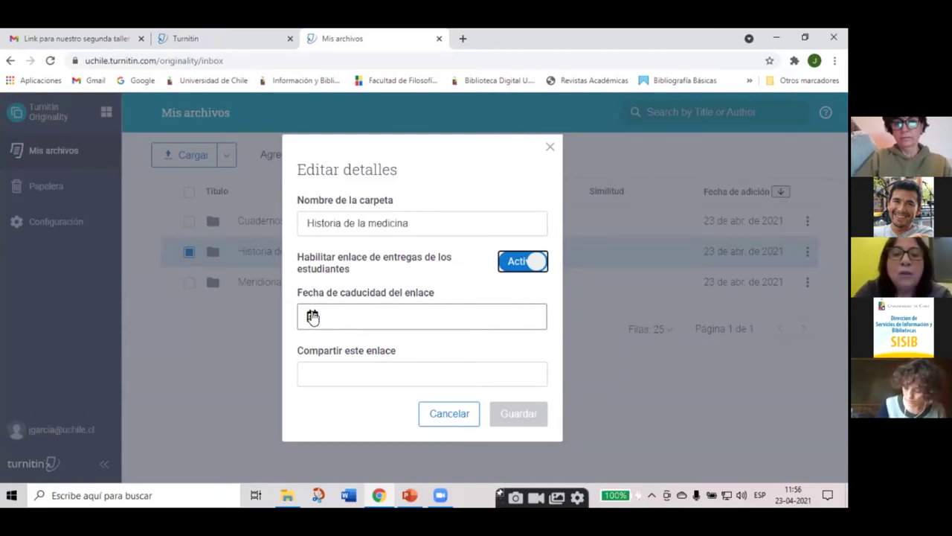
click(313, 316)
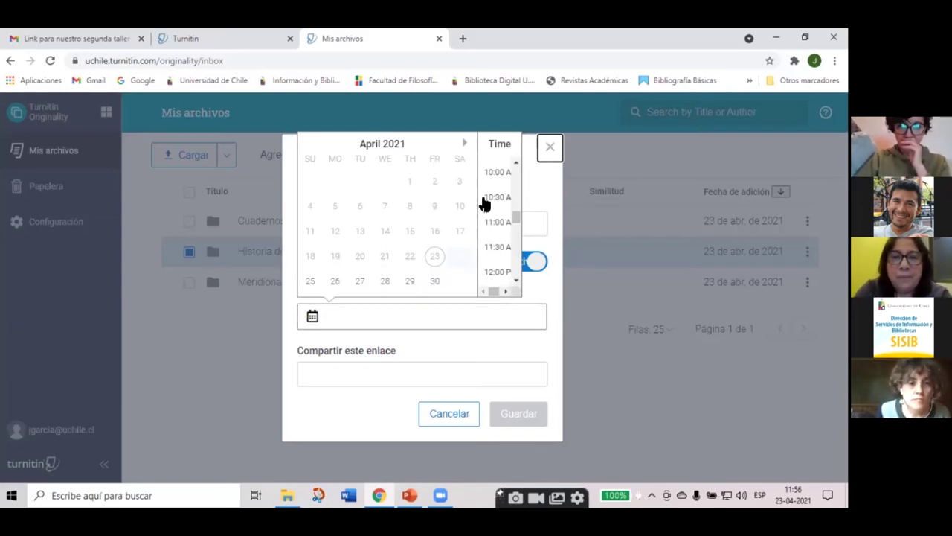
click(466, 143)
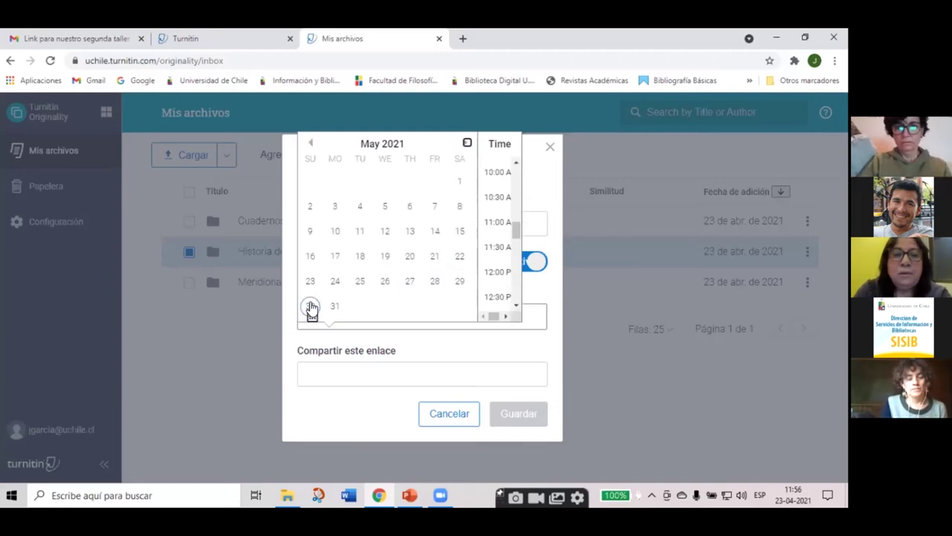
click(335, 306)
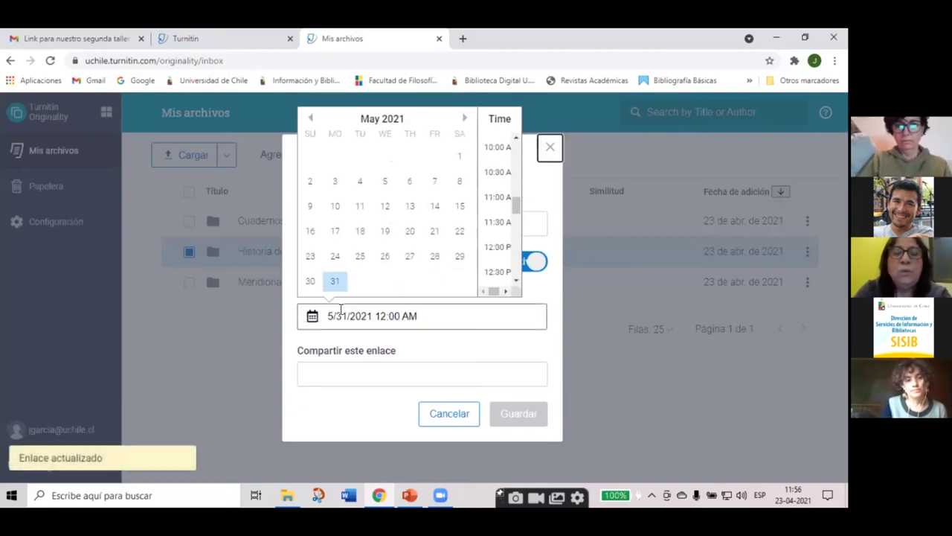
click(468, 346)
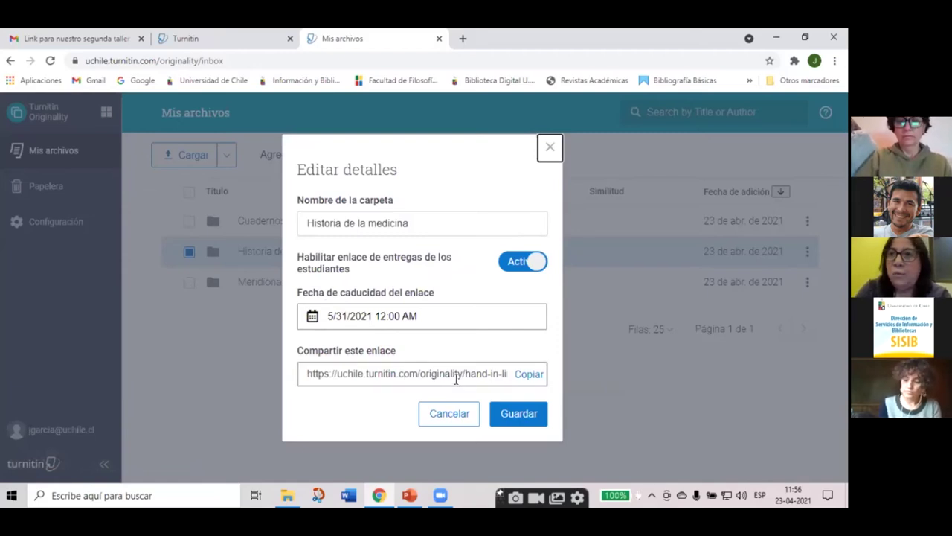
click(527, 375)
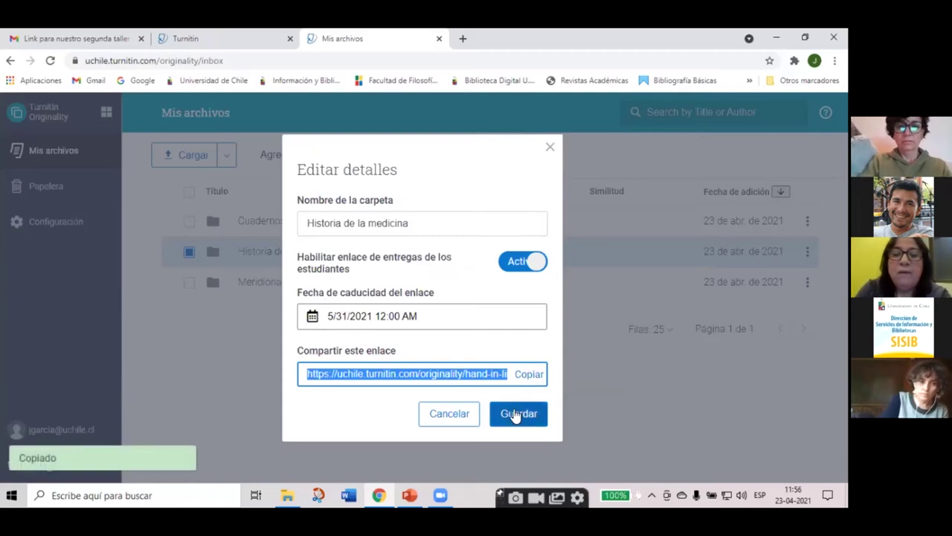
click(517, 414)
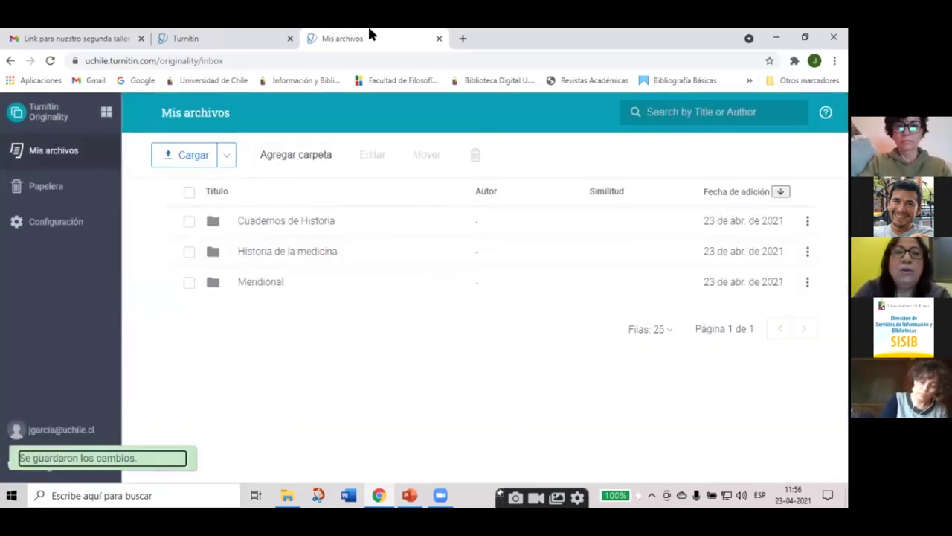
Paste the copied submission link into a new tab and load it
click(462, 38)
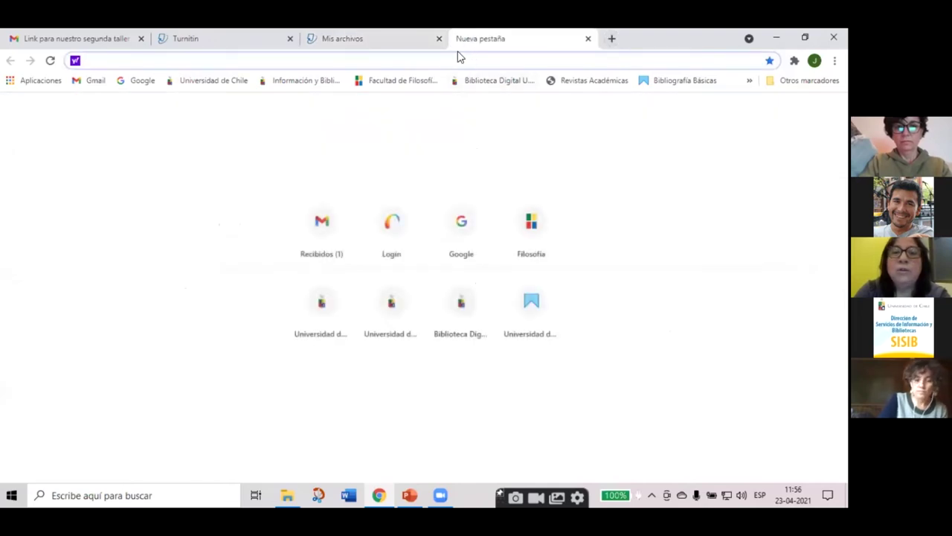
key(ctrl+v)
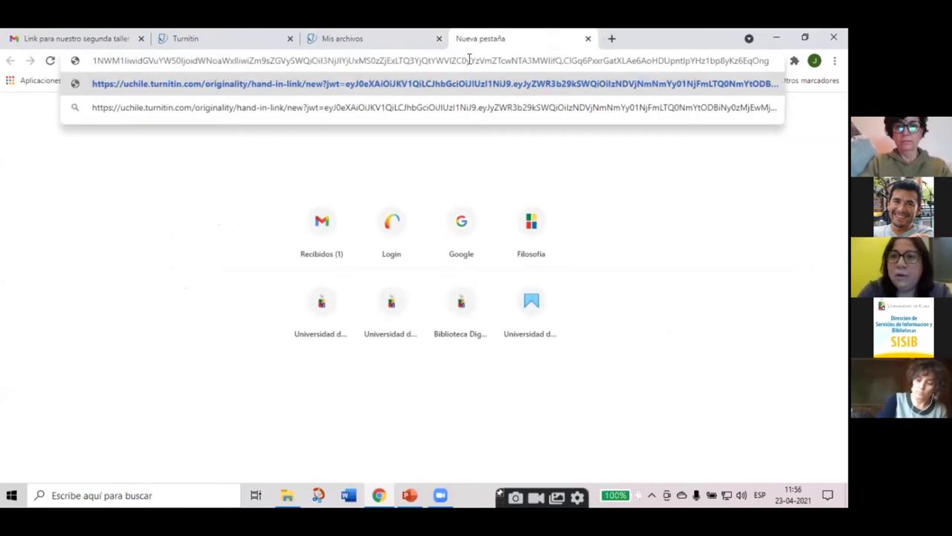
key(Return)
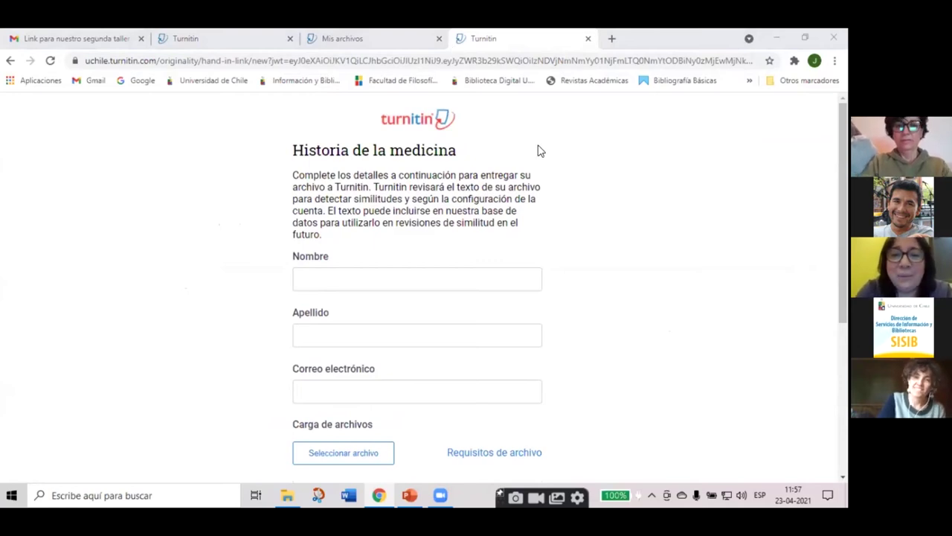
Scroll through the hand-in form and click into the Nombre field
scroll(526, 249, down, 1)
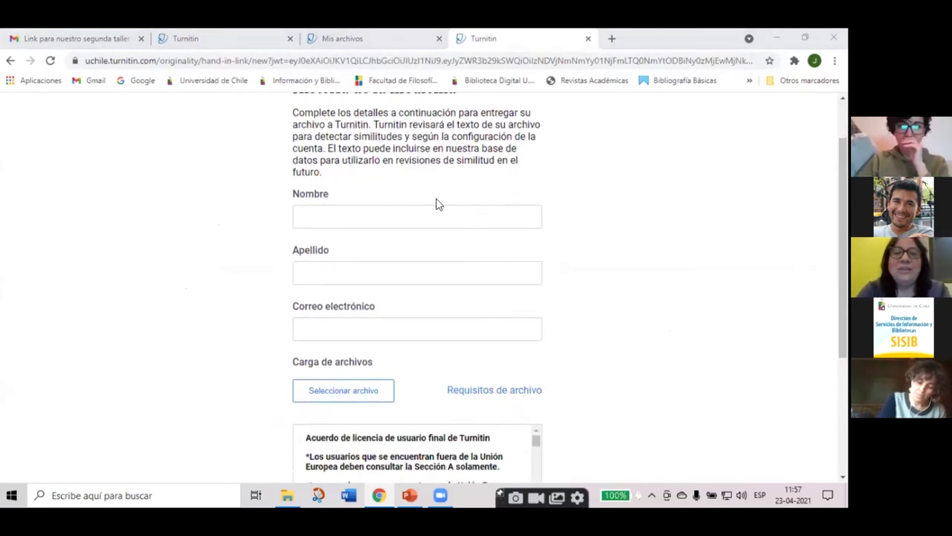
scroll(455, 260, up, 1)
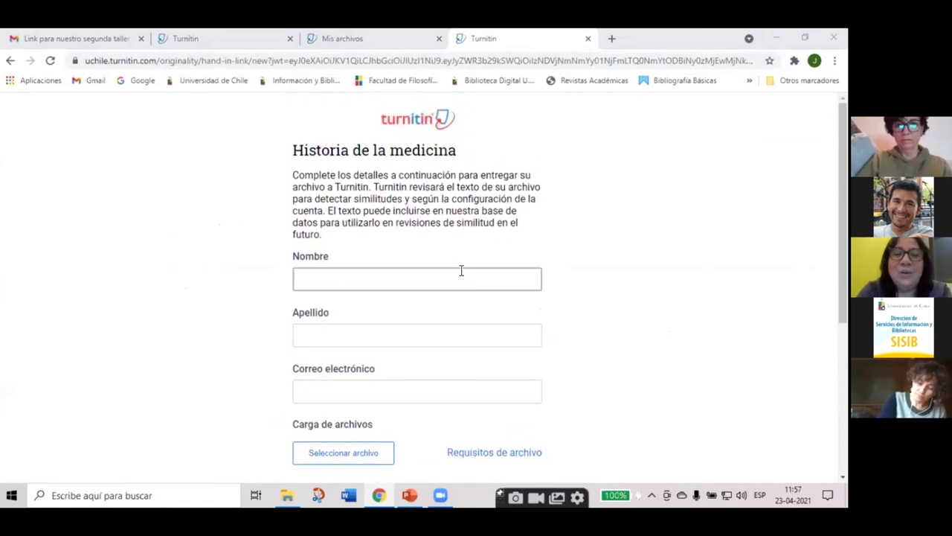
scroll(461, 271, down, 1)
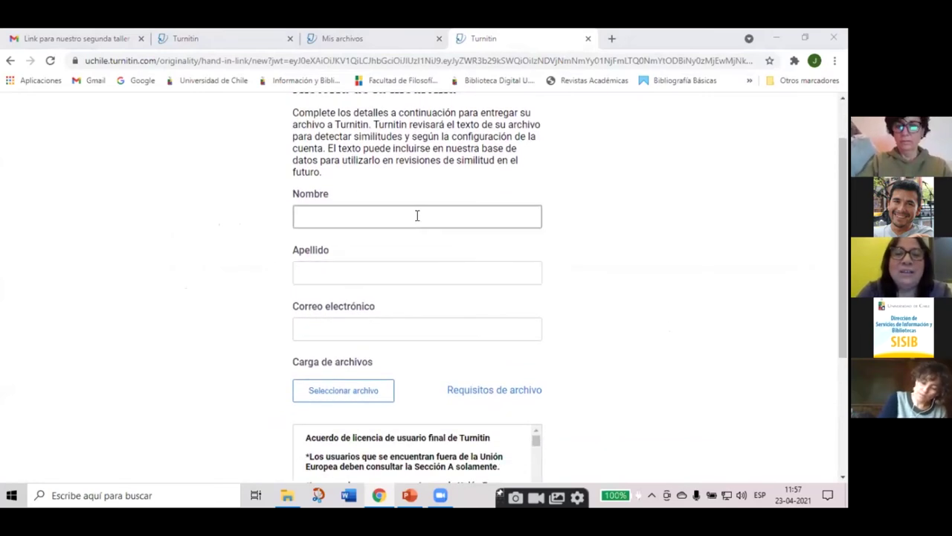
click(417, 215)
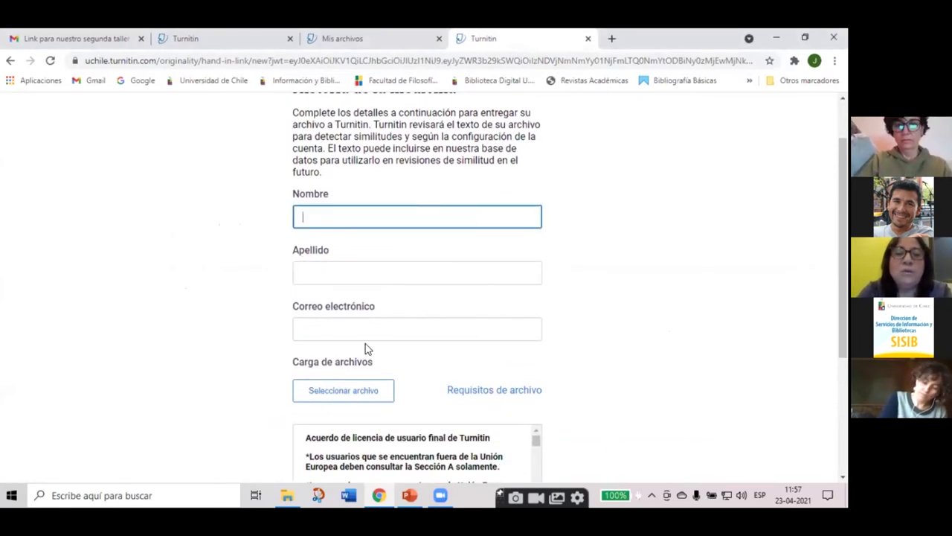
scroll(352, 315, down, 1)
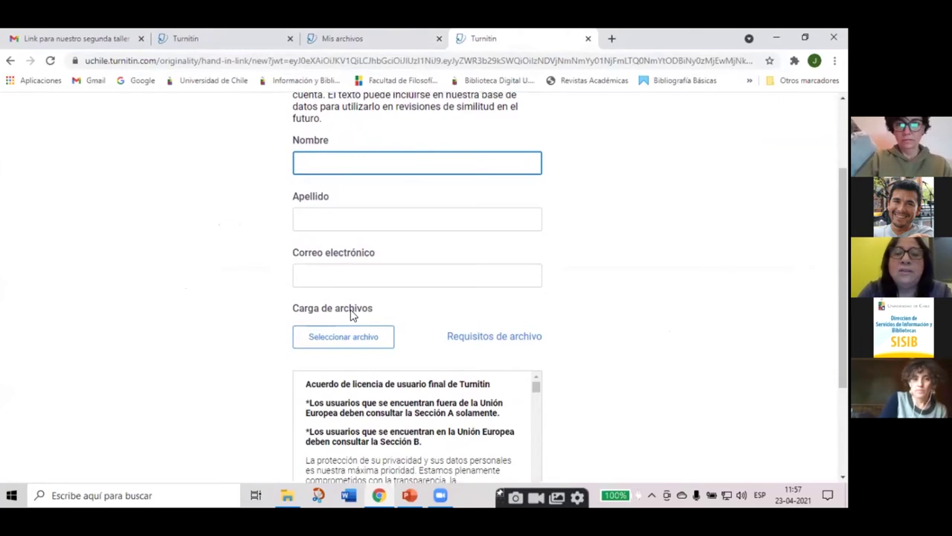
scroll(353, 270, down, 1)
scroll(406, 363, down, 3)
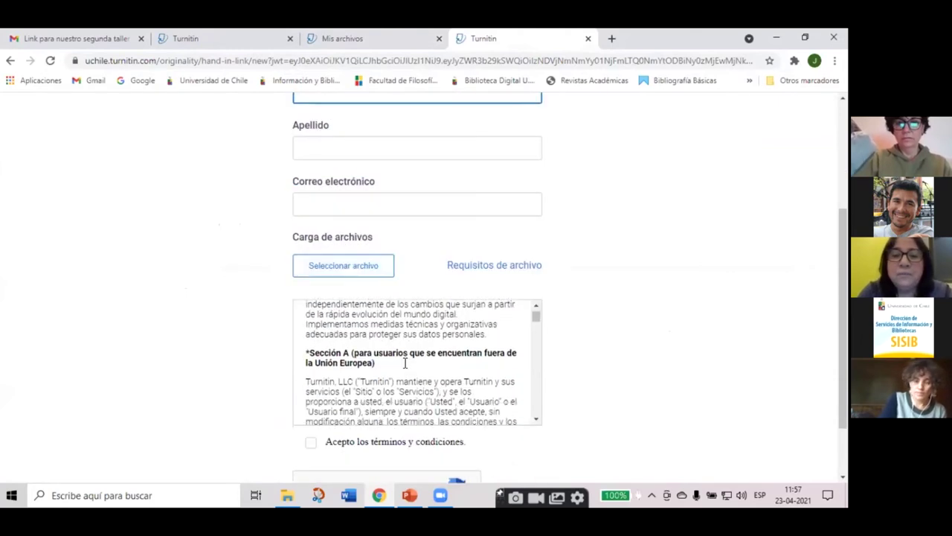
scroll(721, 343, down, 1)
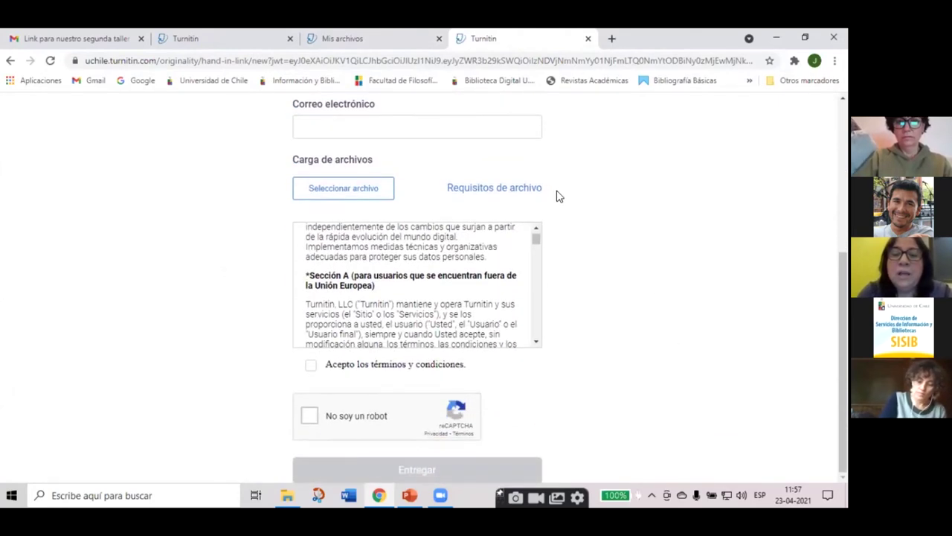
View the Requisitos de archivo popup, close it, and close the form tab
click(521, 188)
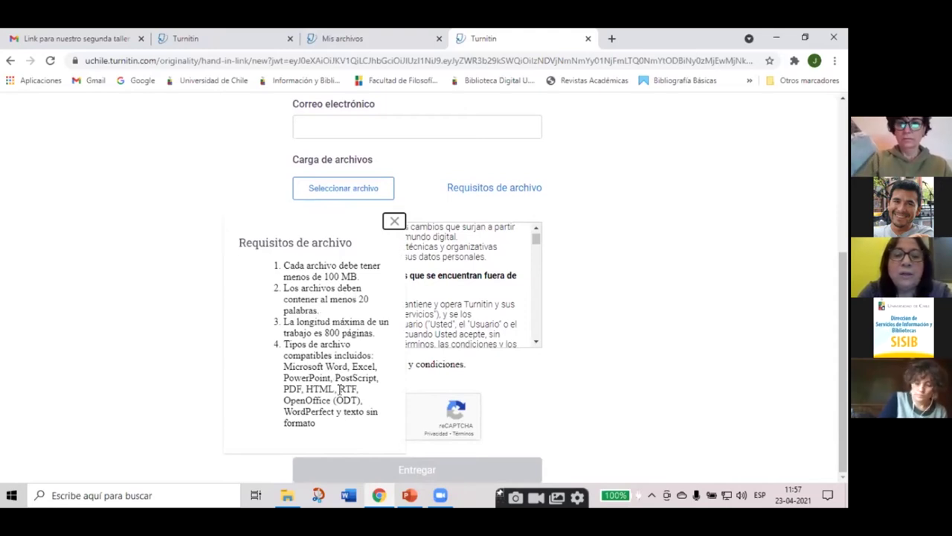
click(660, 363)
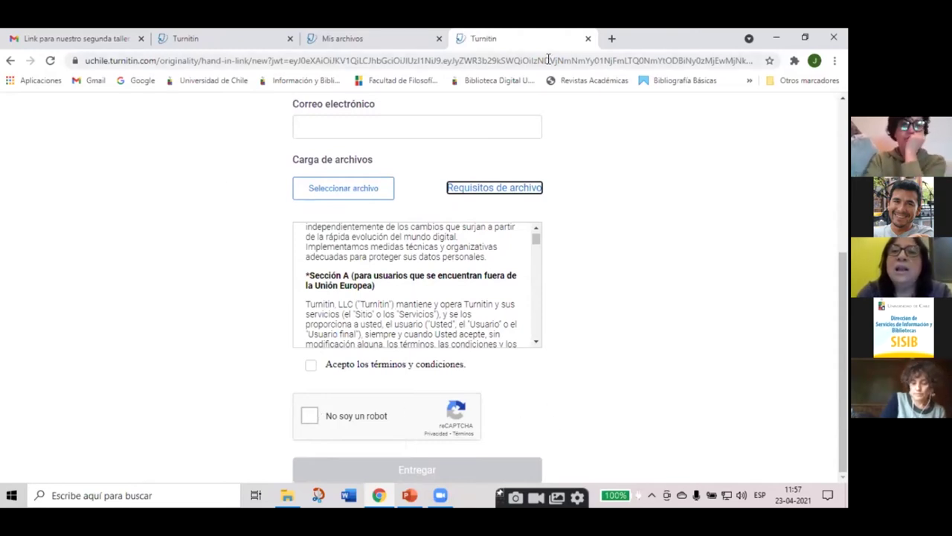
click(587, 39)
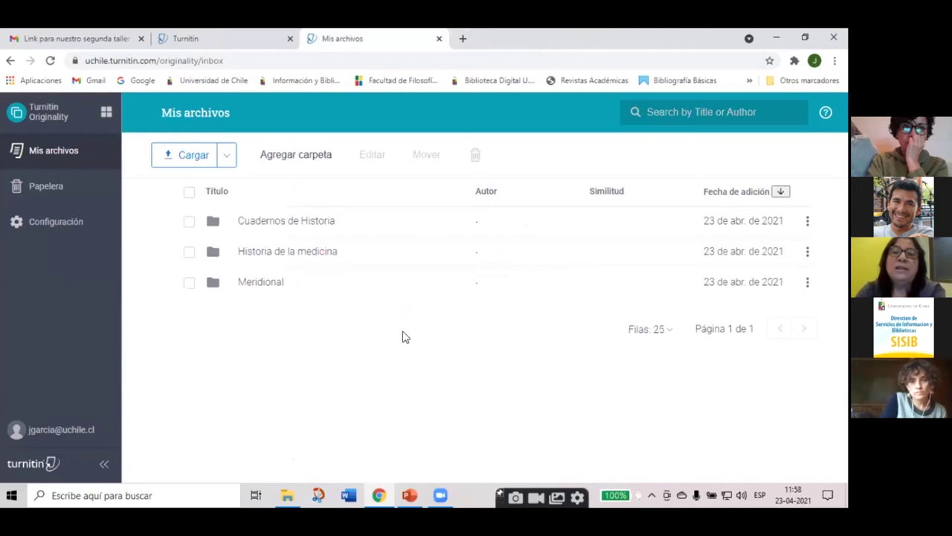
click(308, 256)
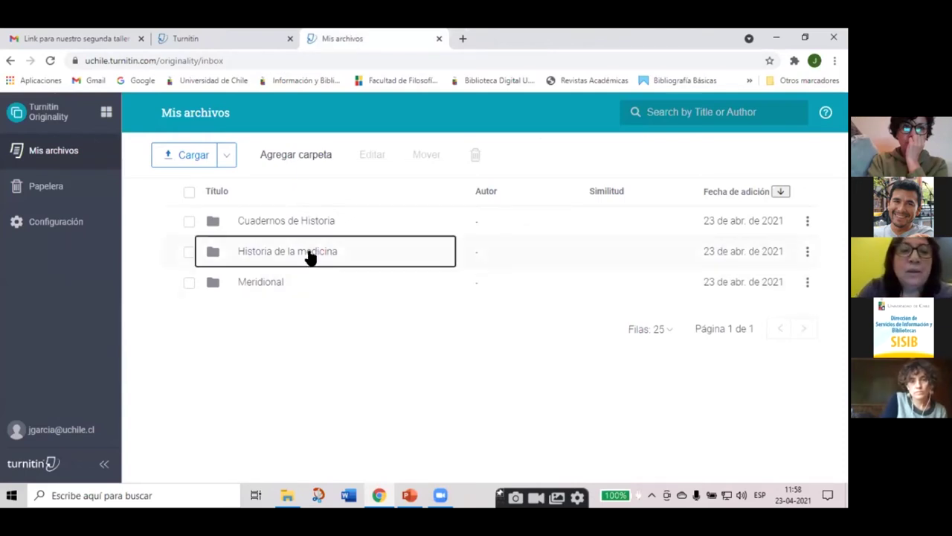
click(311, 255)
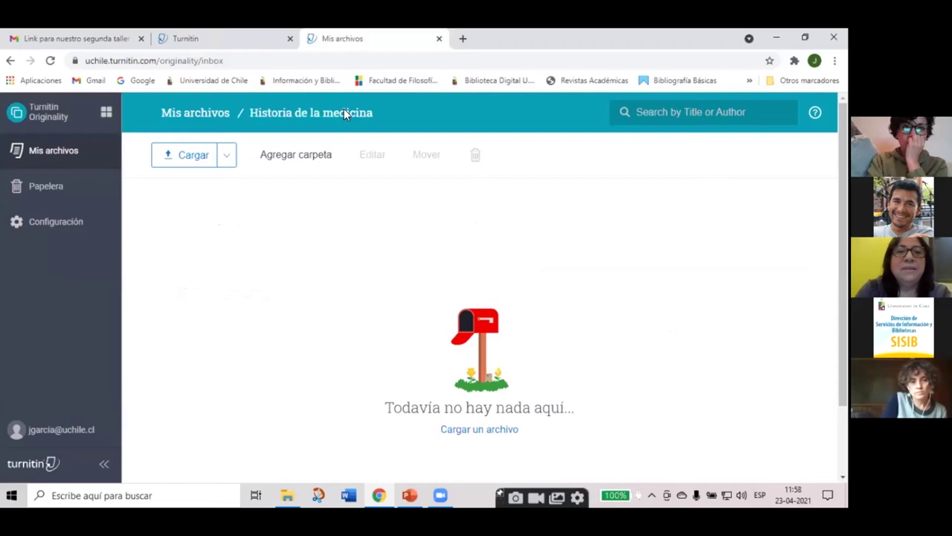
click(188, 115)
click(313, 254)
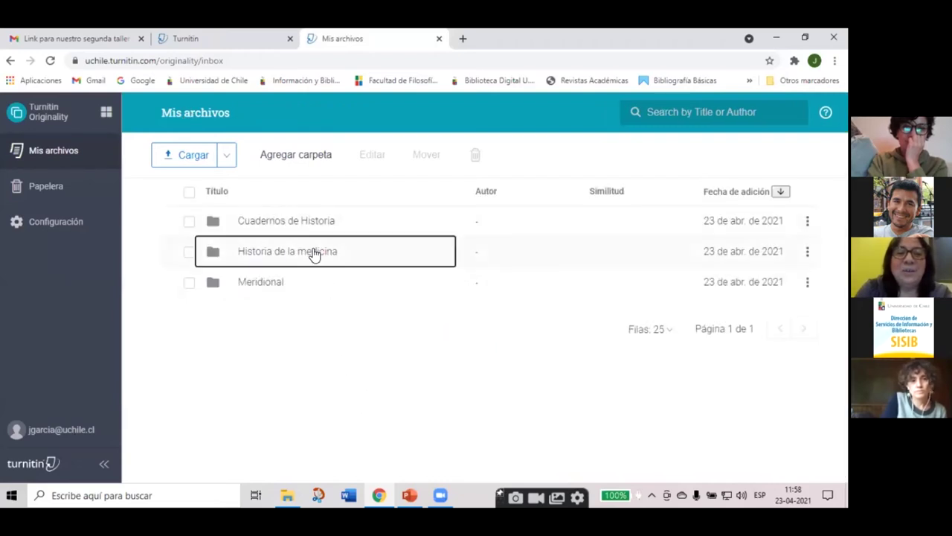
click(200, 113)
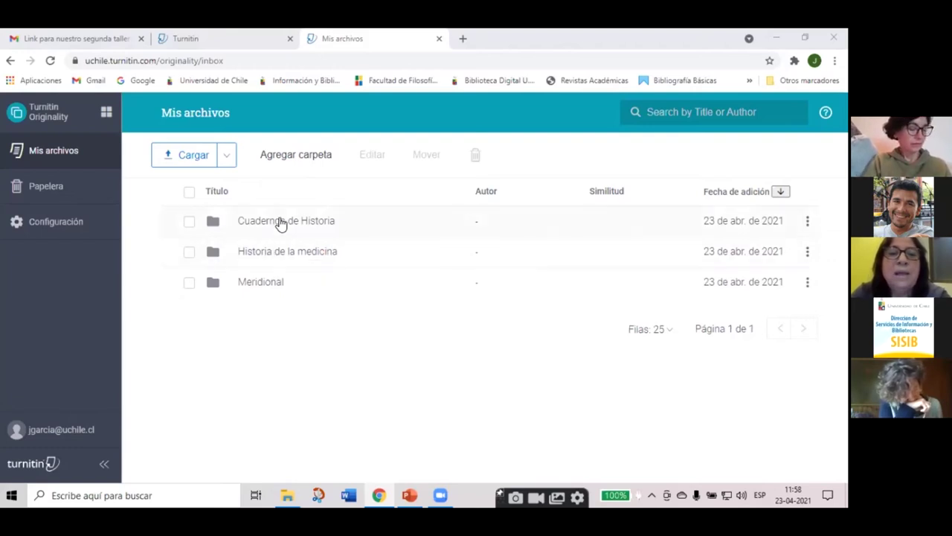
Reload and browse Cuadernos de Historia and Meridional, then reopen Historia de la medicina to see the new submission
click(271, 253)
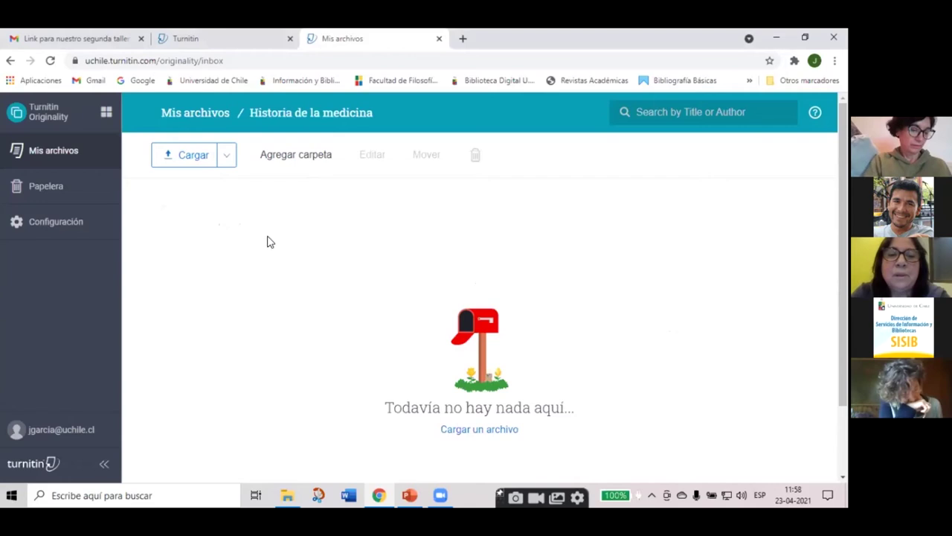
click(52, 64)
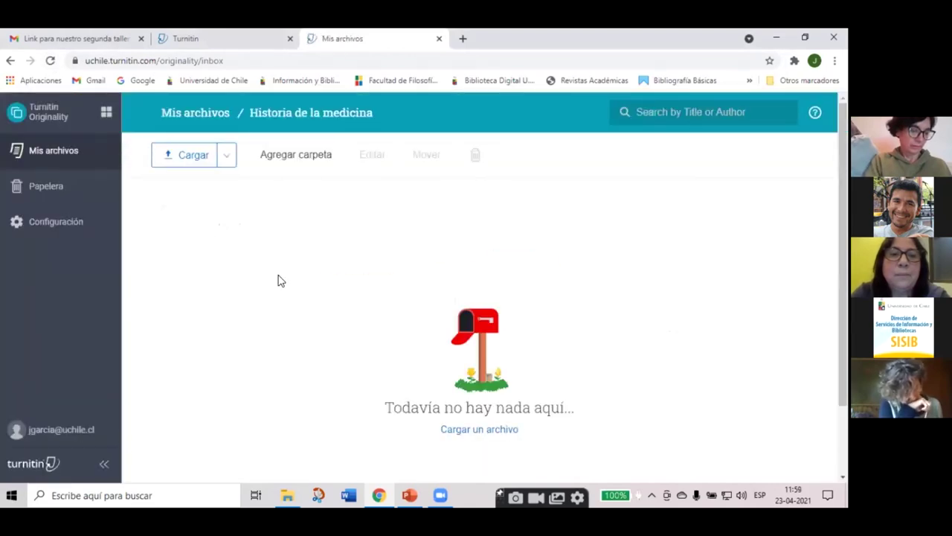
click(195, 113)
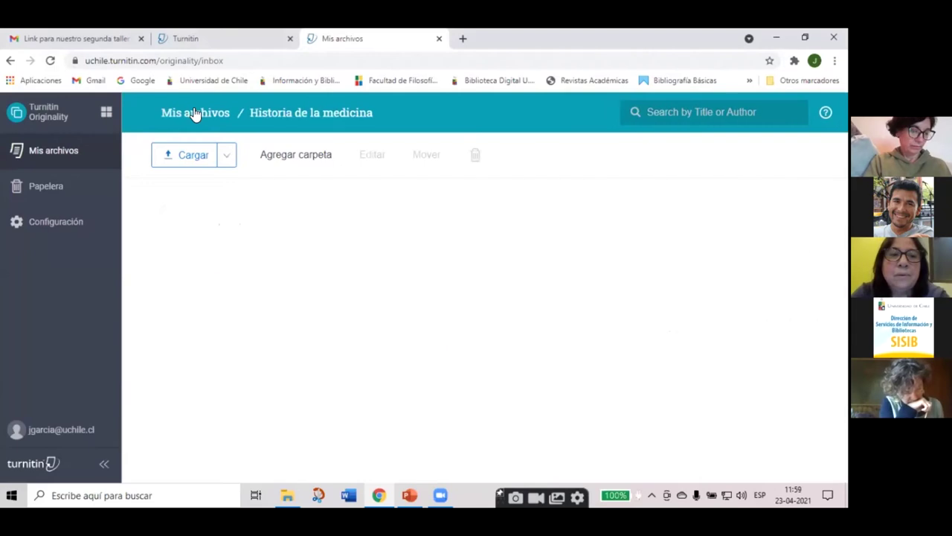
click(260, 226)
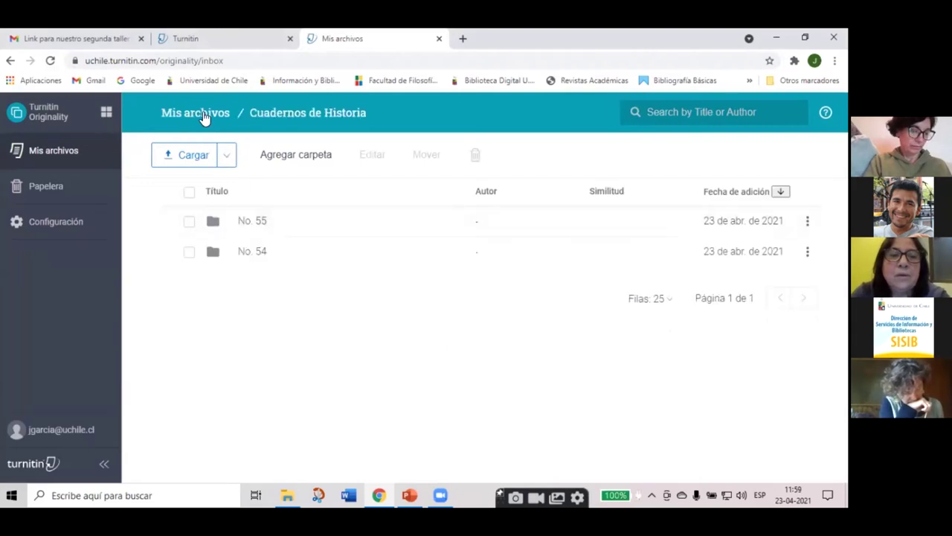
click(206, 117)
click(265, 283)
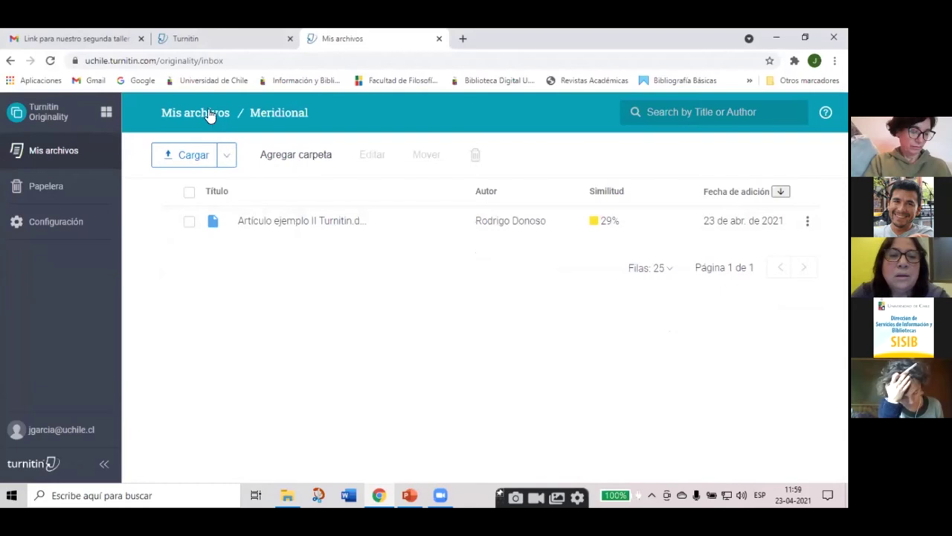
click(209, 112)
click(264, 251)
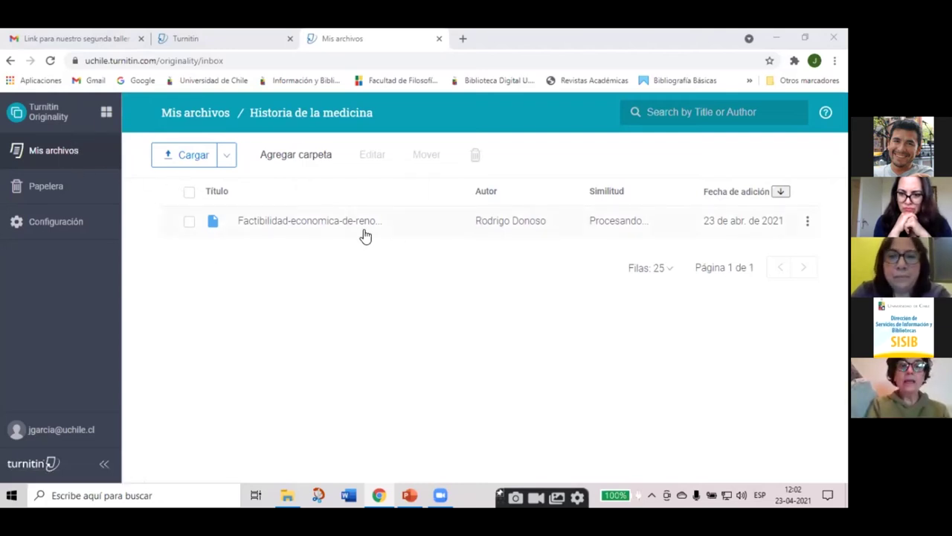
click(46, 154)
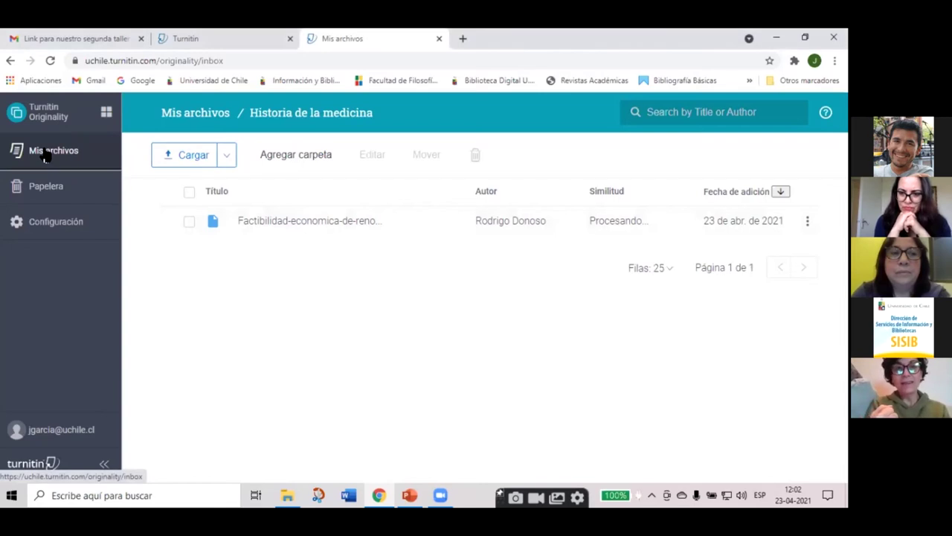